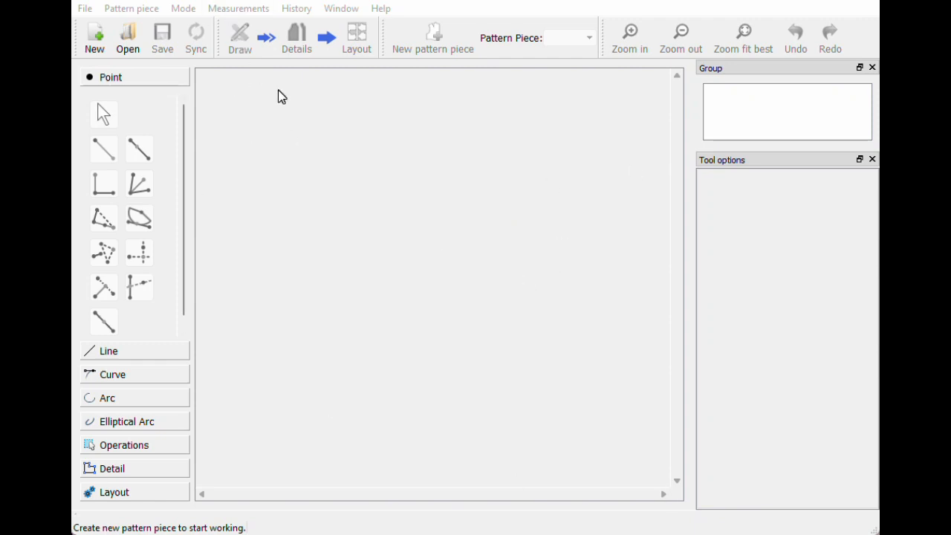
- Open SeamlyMe and create a new individual measurement file with inches as the unit
{"action": "left_click", "coordinate": [226, 11]}
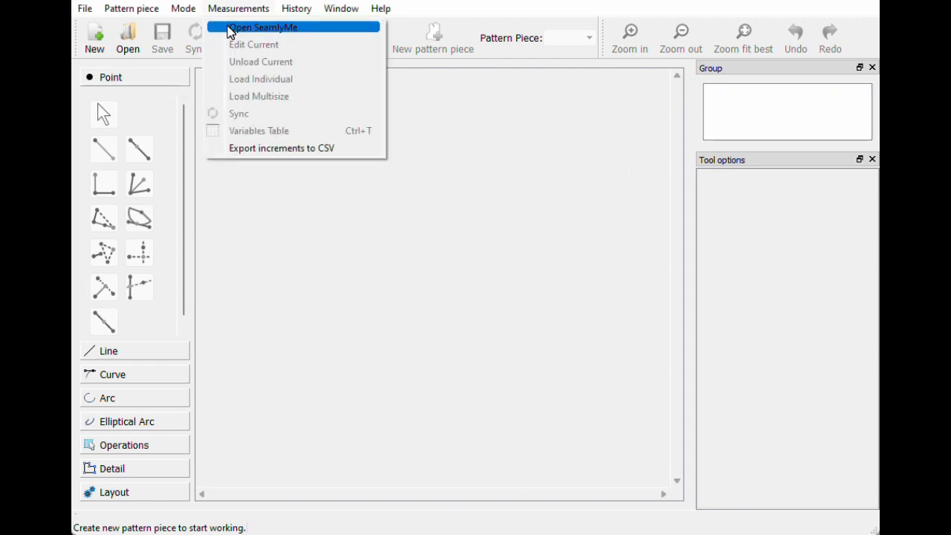
{"action": "left_click", "coordinate": [230, 30]}
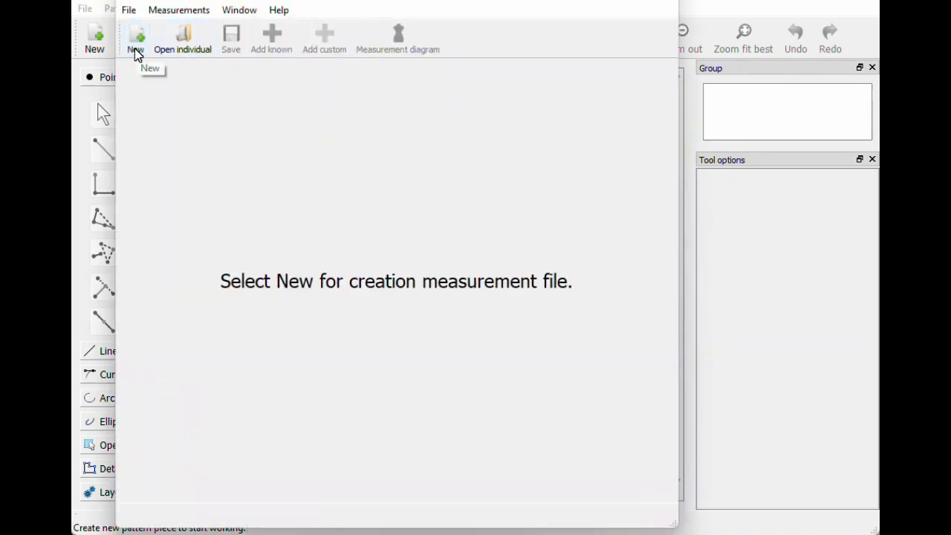
{"action": "left_click", "coordinate": [136, 53]}
{"action": "left_click", "coordinate": [425, 233]}
{"action": "left_click", "coordinate": [431, 262]}
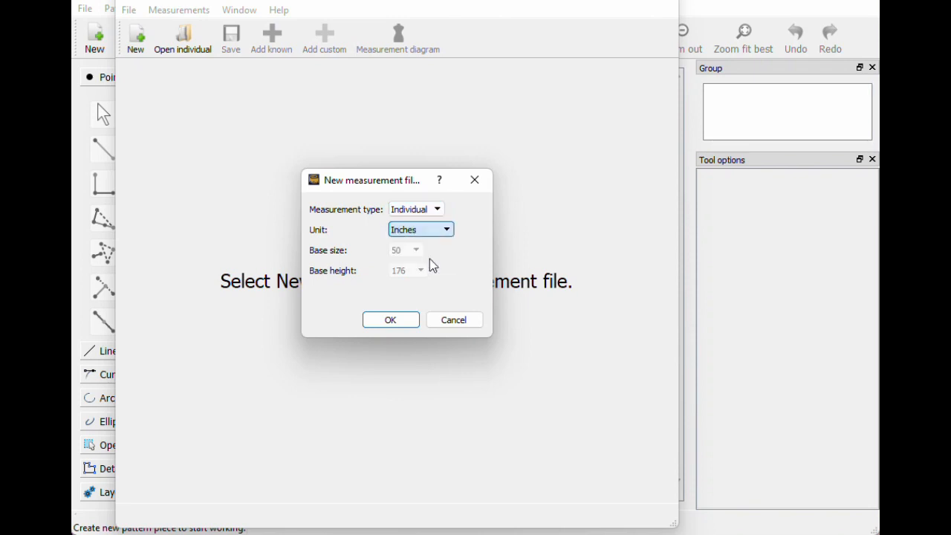
{"action": "left_click", "coordinate": [414, 318]}
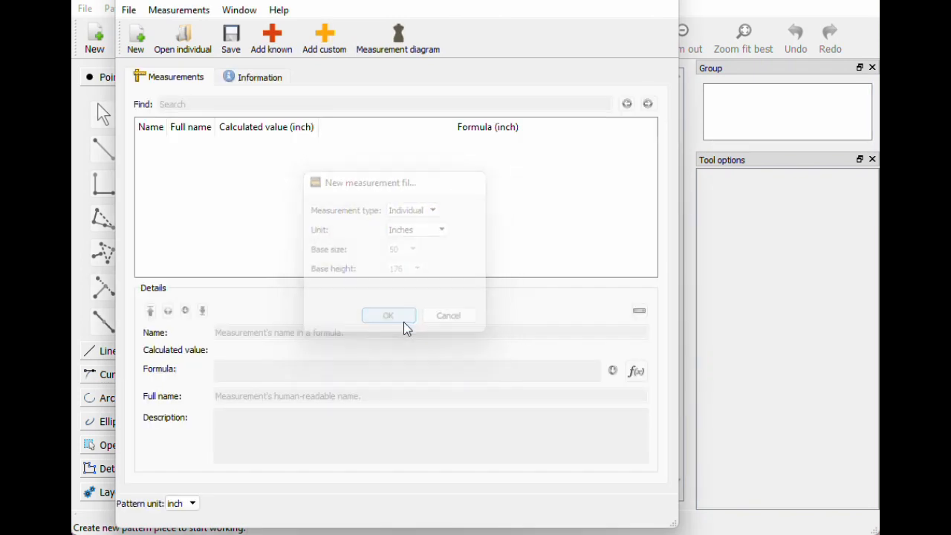
- From the known measurements, collapse categories A to F and select G07 waist_circ and G08 highhip_circ
{"action": "left_click", "coordinate": [272, 51]}
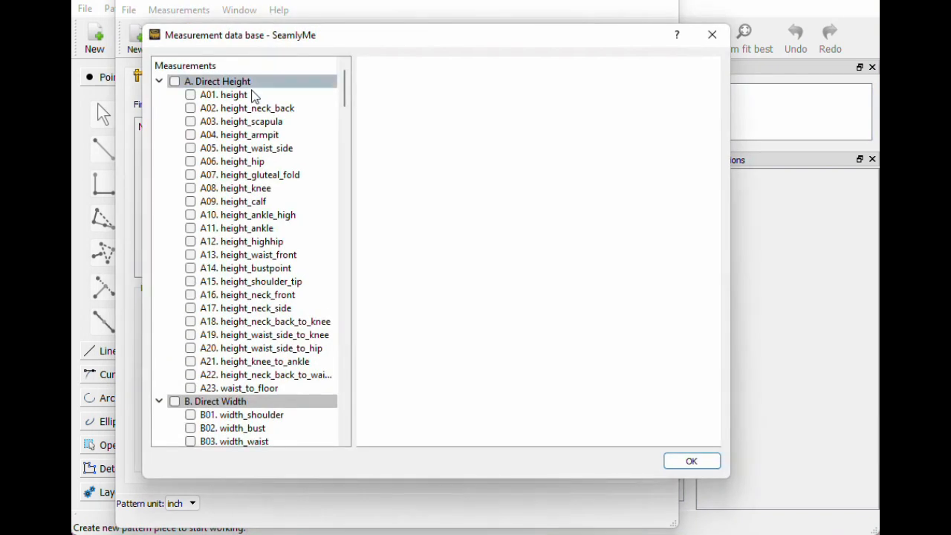
{"action": "left_click", "coordinate": [159, 82]}
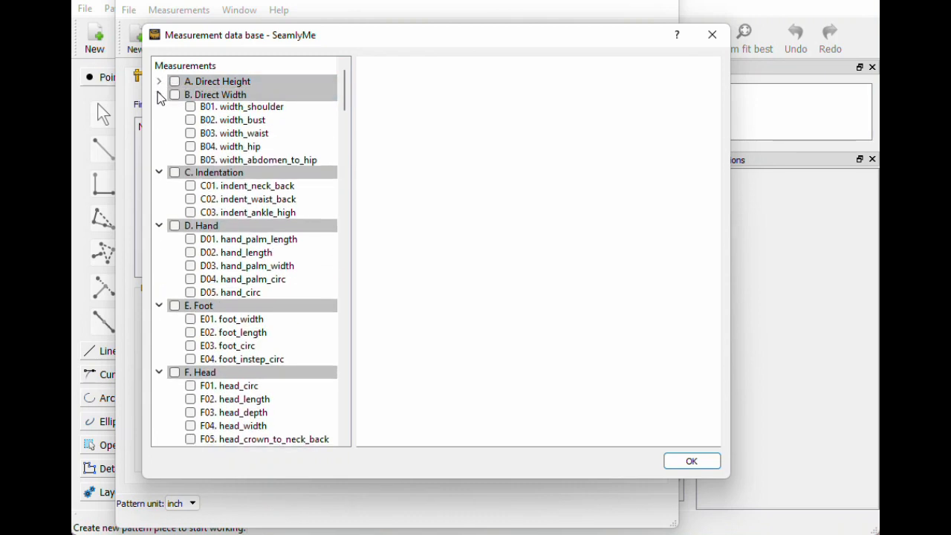
{"action": "left_click", "coordinate": [160, 95]}
{"action": "left_click", "coordinate": [160, 108]}
{"action": "left_click", "coordinate": [159, 121]}
{"action": "left_click", "coordinate": [159, 134]}
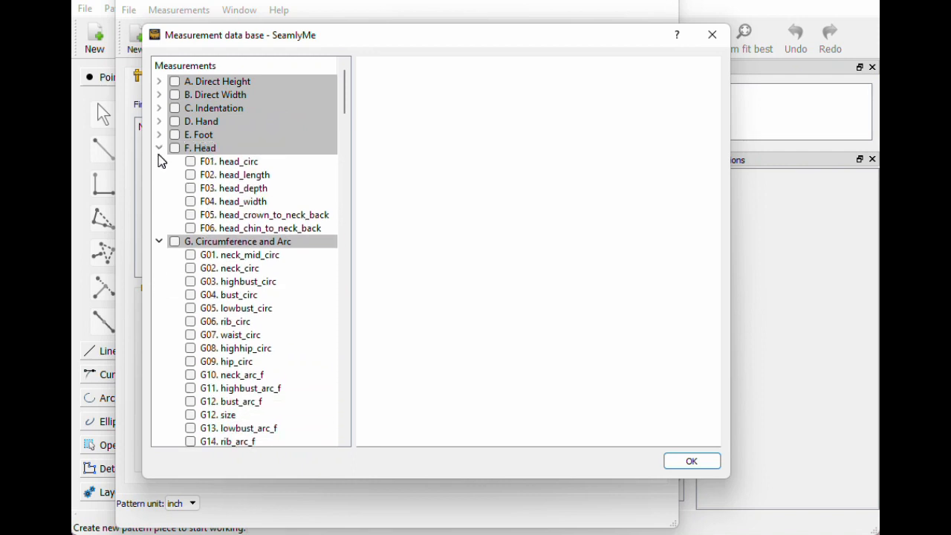
{"action": "left_click", "coordinate": [159, 148]}
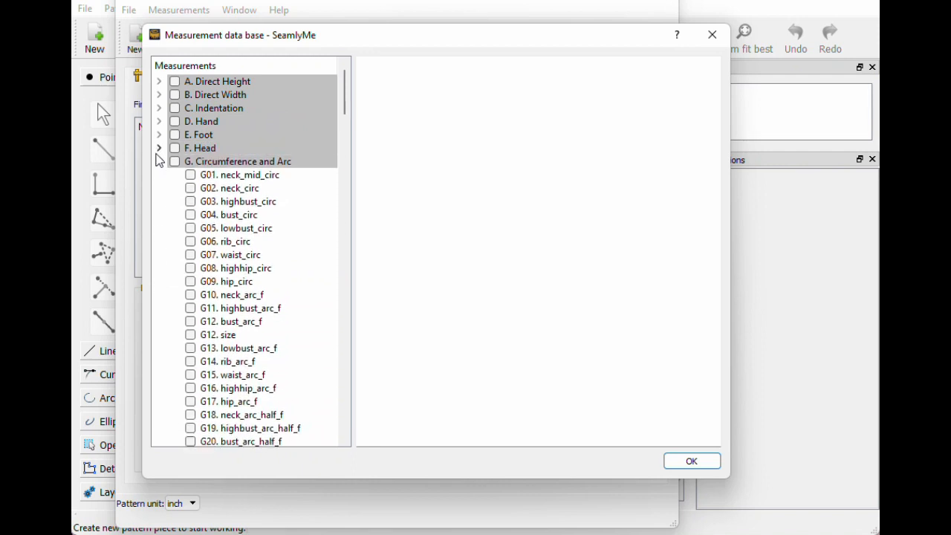
{"action": "left_click", "coordinate": [245, 254]}
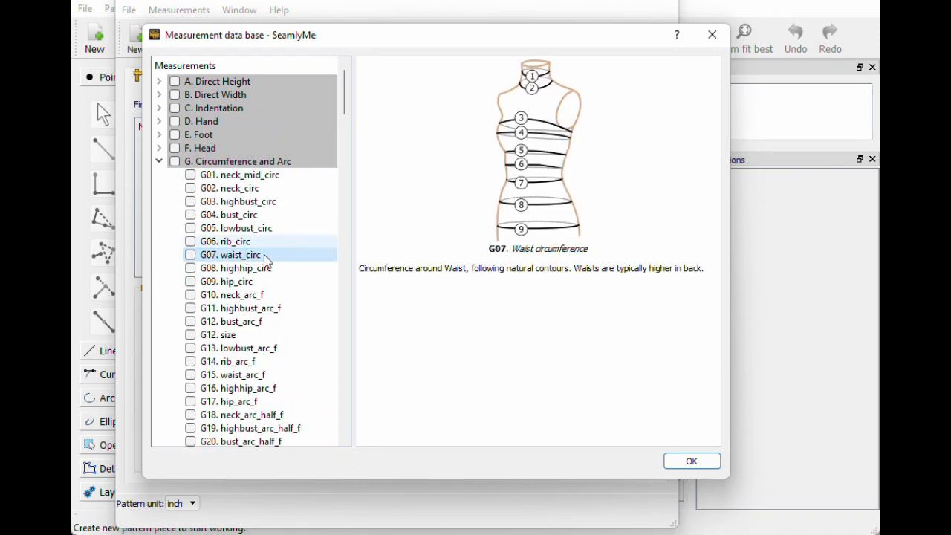
{"action": "left_click", "coordinate": [191, 255]}
{"action": "left_click", "coordinate": [190, 268]}
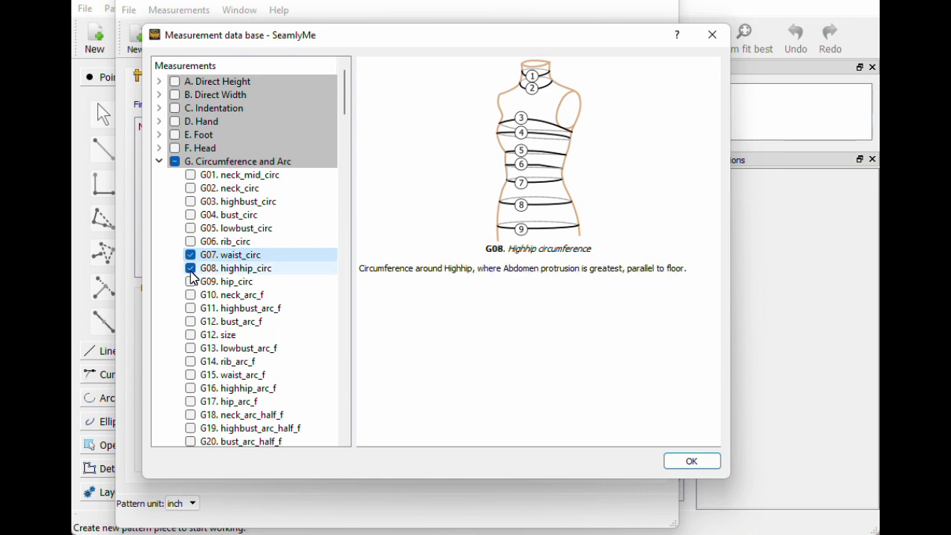
- Select H30 waist_to_highhip_f among the vertical measurements, collapsing the Circumference and Arc and Vertical categories
{"action": "left_click", "coordinate": [159, 163]}
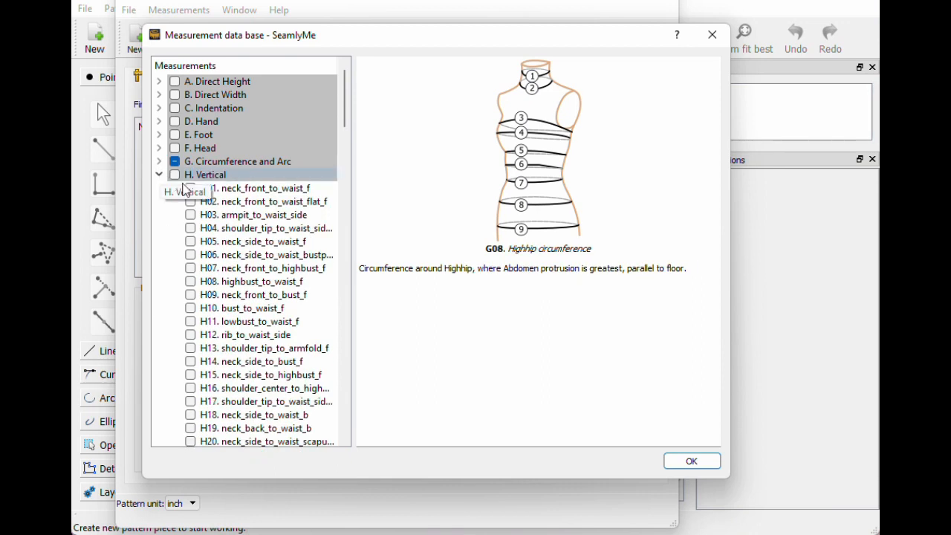
{"action": "scroll", "coordinate": [256, 215], "scroll_direction": "down", "scroll_amount": 3}
{"action": "scroll", "coordinate": [275, 297], "scroll_direction": "down", "scroll_amount": 2}
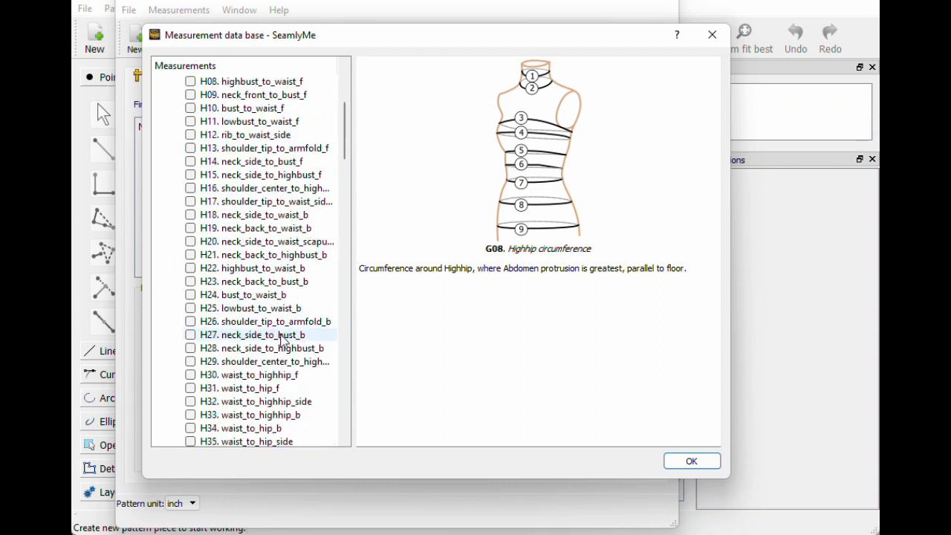
{"action": "left_click", "coordinate": [294, 377]}
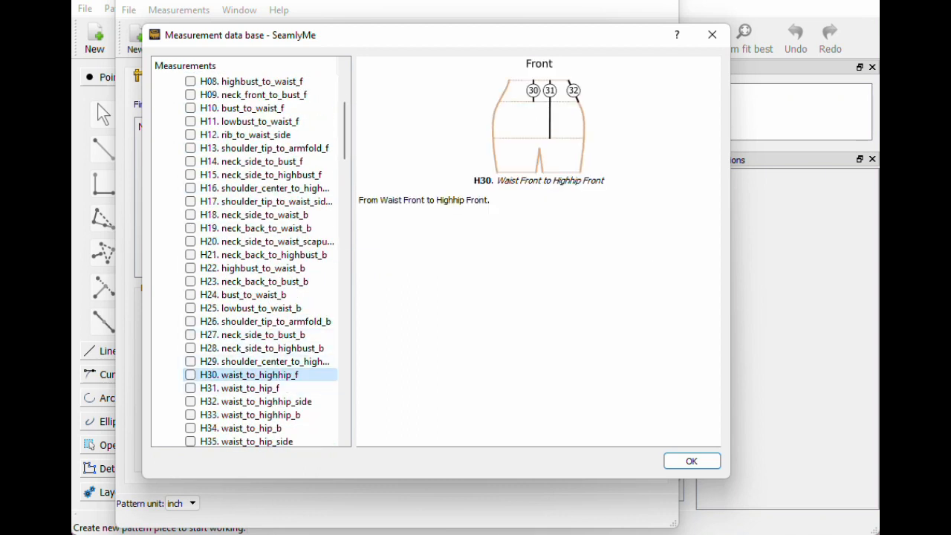
{"action": "scroll", "coordinate": [206, 380], "scroll_direction": "up", "scroll_amount": 5}
{"action": "left_click", "coordinate": [157, 177]}
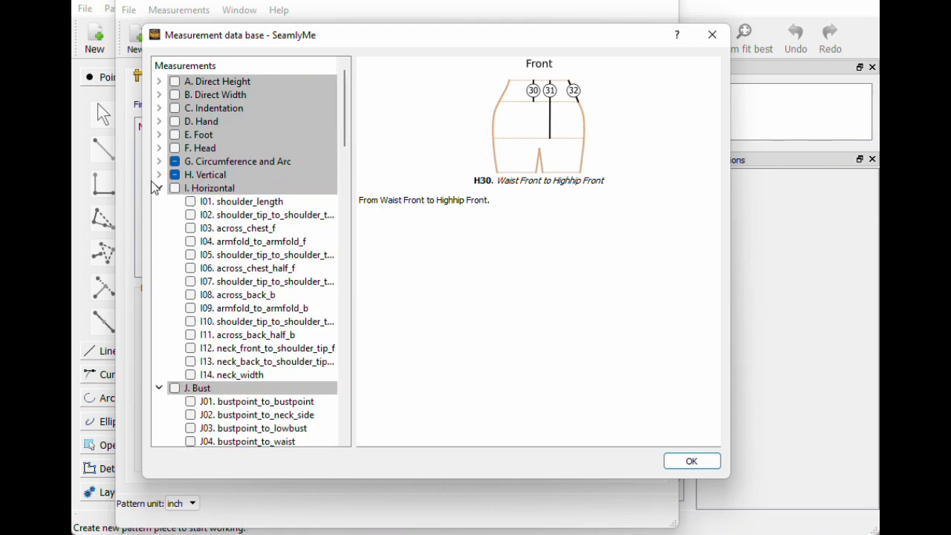
- Select M13 leg_waist_side_to_ankle and M14 leg_waist_side_to_knee, and add all selected measurements to the file
{"action": "scroll", "coordinate": [160, 190], "scroll_direction": "down", "scroll_amount": 5}
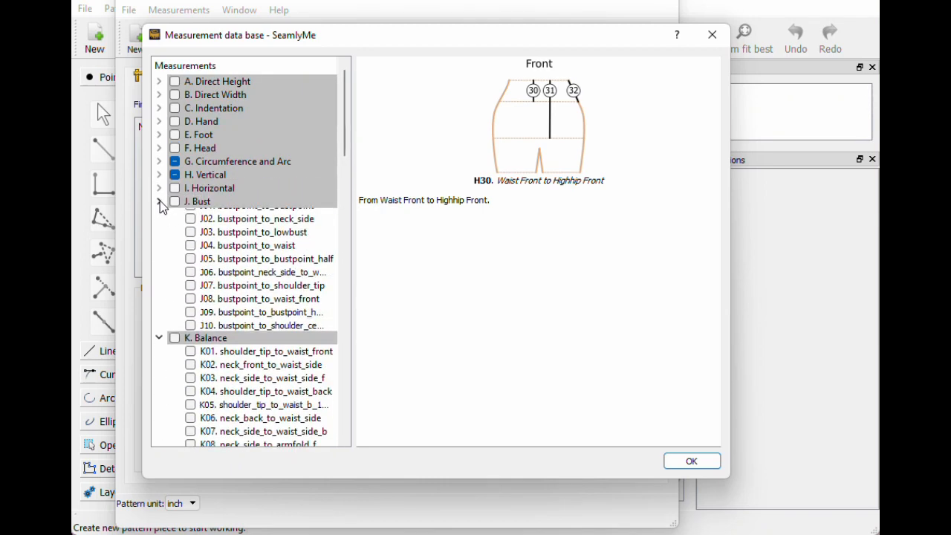
{"action": "scroll", "coordinate": [161, 215], "scroll_direction": "down", "scroll_amount": 15}
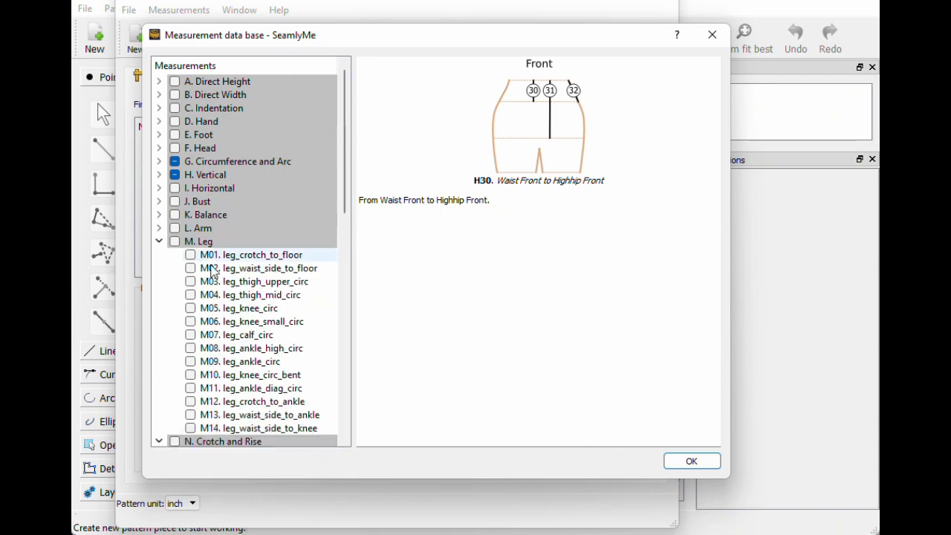
{"action": "scroll", "coordinate": [217, 279], "scroll_direction": "down", "scroll_amount": 1}
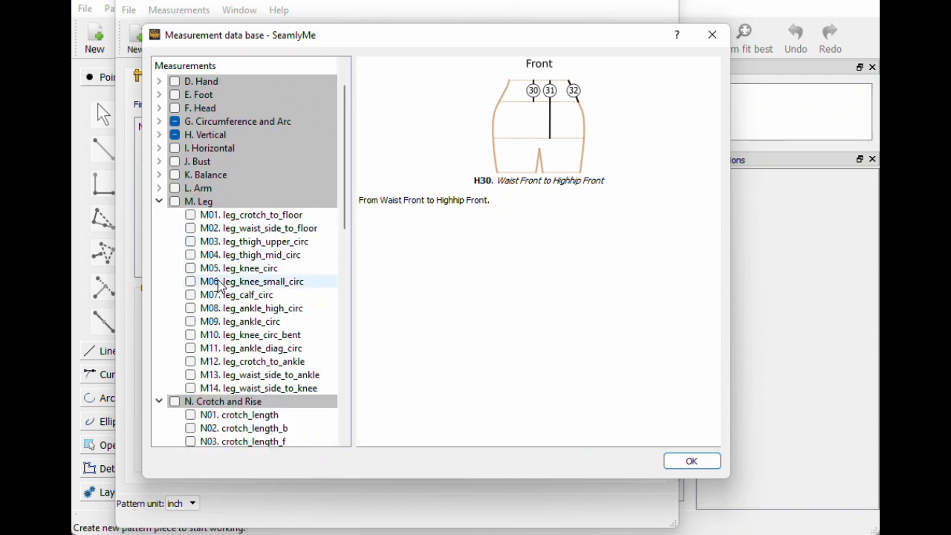
{"action": "left_click", "coordinate": [260, 376]}
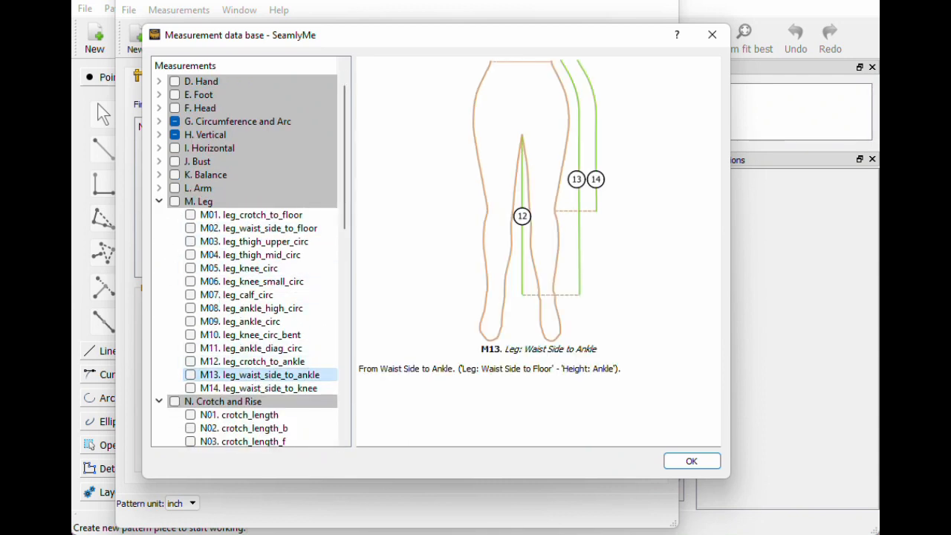
{"action": "left_click", "coordinate": [190, 375]}
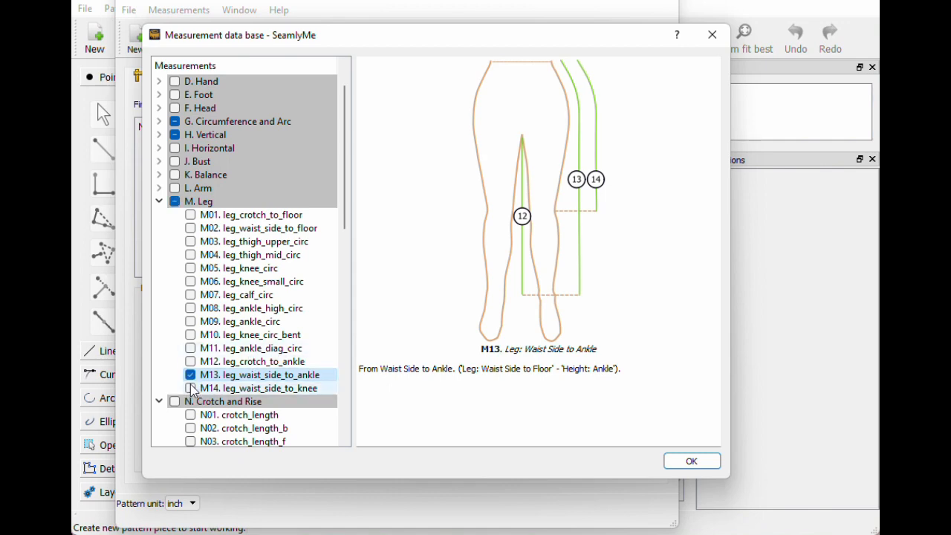
{"action": "left_click", "coordinate": [190, 388]}
{"action": "left_click", "coordinate": [691, 462]}
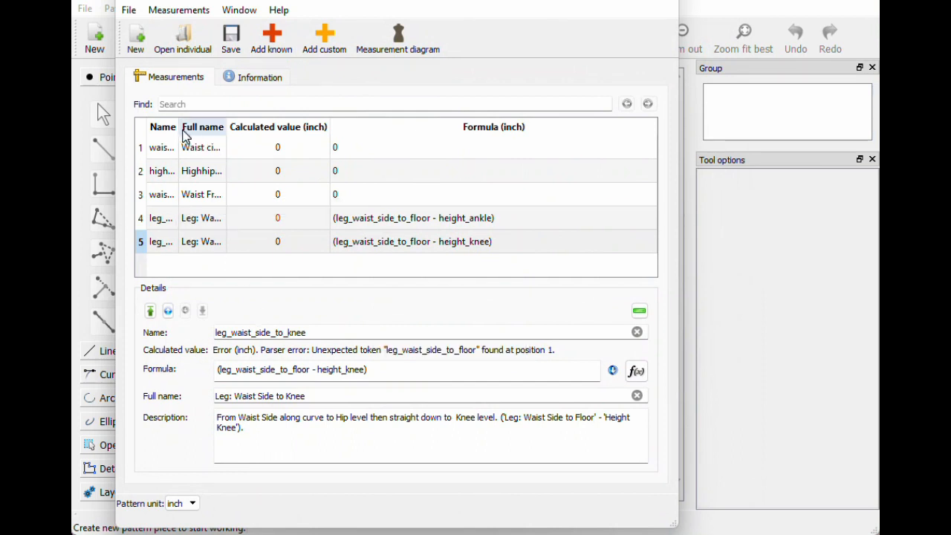
- Widen the Name column to show full measurement names, and set waist_circ to 28 and highhip_circ to 33
{"action": "left_click_drag", "start_coordinate": [178, 127], "coordinate": [263, 127]}
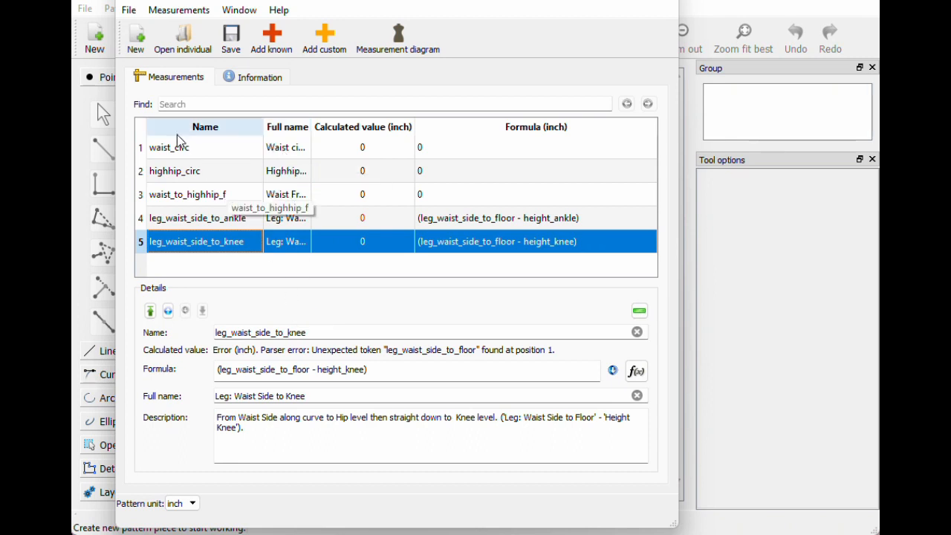
{"action": "left_click", "coordinate": [199, 151]}
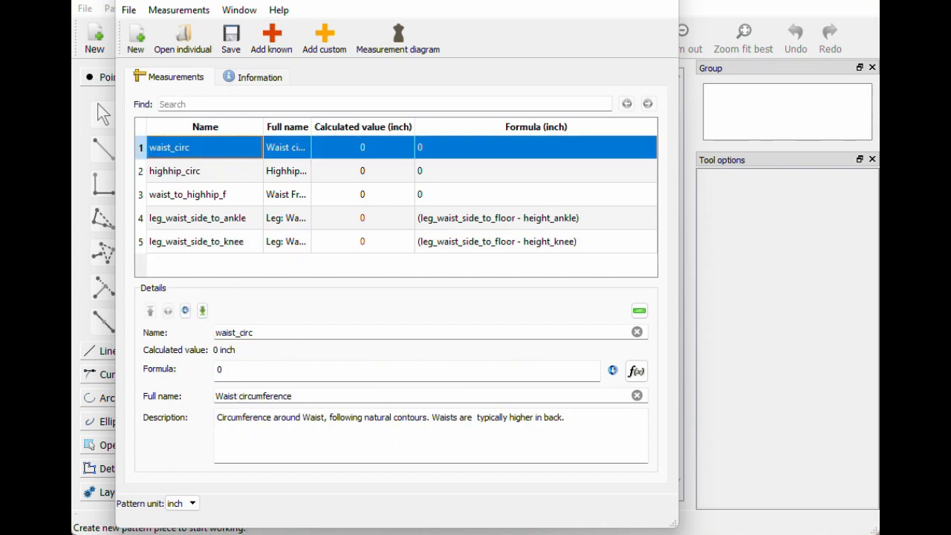
{"action": "double_click", "coordinate": [220, 369]}
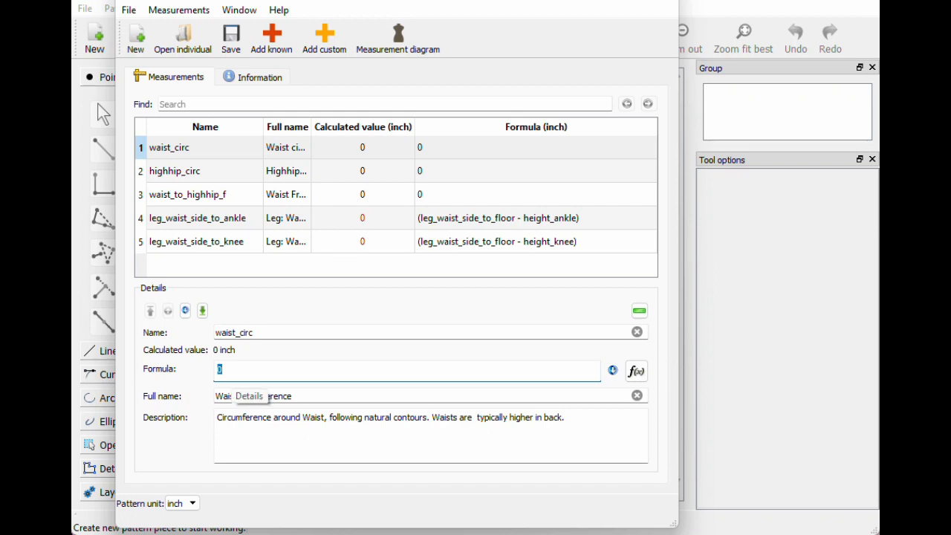
{"action": "type", "text": "28"}
{"action": "key", "text": "Return"}
{"action": "key", "text": "Tab"}
{"action": "type", "text": "33"}
{"action": "key", "text": "Return"}
- Set waist_to_highhip_f to 7, leg_waist_side_to_ankle to 42 and leg_waist_side_to_knee to 26
{"action": "key", "text": "Tab"}
{"action": "type", "text": "7"}
{"action": "key", "text": "Return"}
{"action": "key", "text": "Tab"}
{"action": "type", "text": "42"}
{"action": "key", "text": "Return"}
{"action": "key", "text": "Tab"}
{"action": "type", "text": "26"}
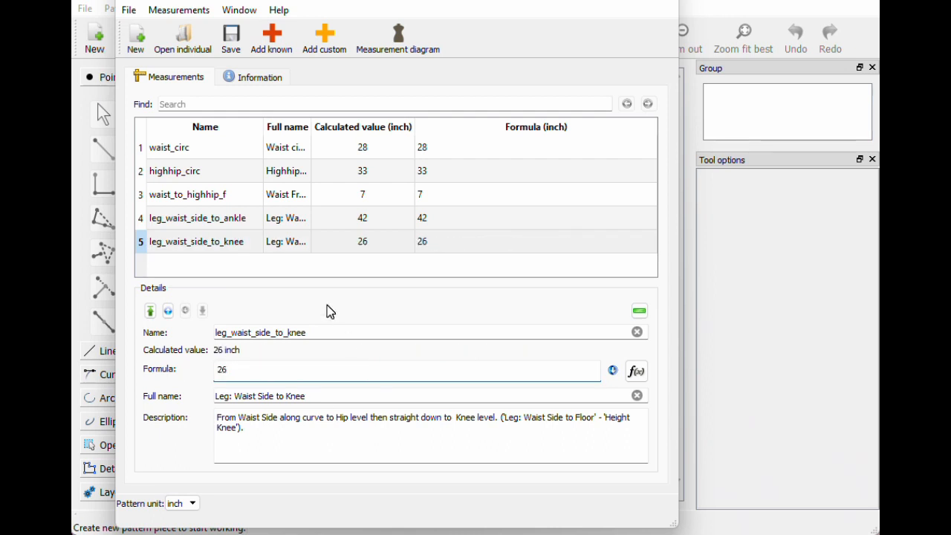
- Move leg_waist_side_to_ankle below leg_waist_side_to_knee in the measurement list
{"action": "left_click", "coordinate": [235, 226]}
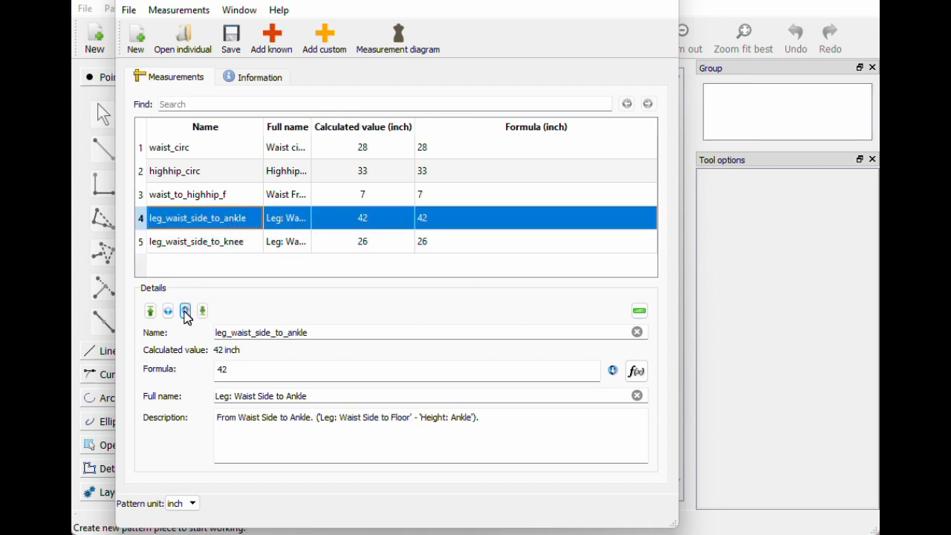
{"action": "left_click", "coordinate": [185, 312]}
{"action": "left_click", "coordinate": [222, 225]}
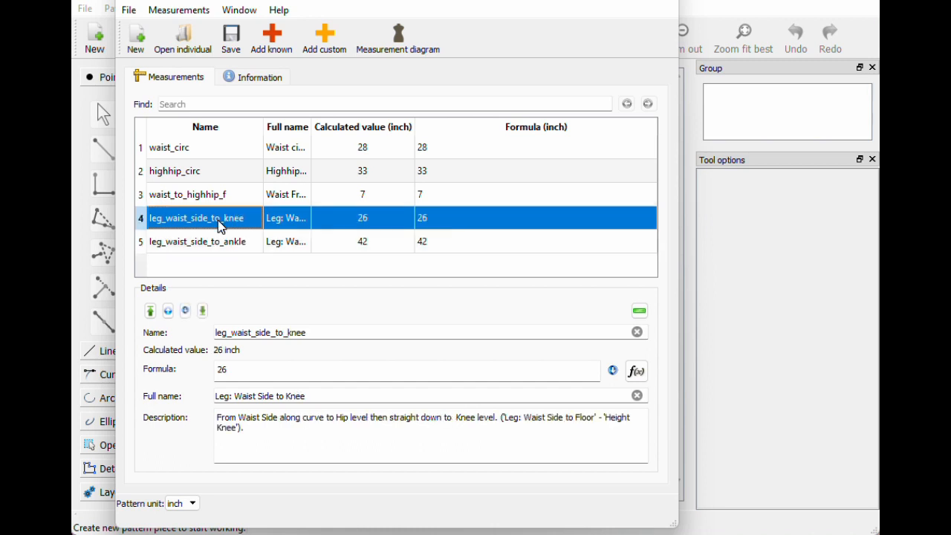
{"action": "left_click", "coordinate": [218, 249]}
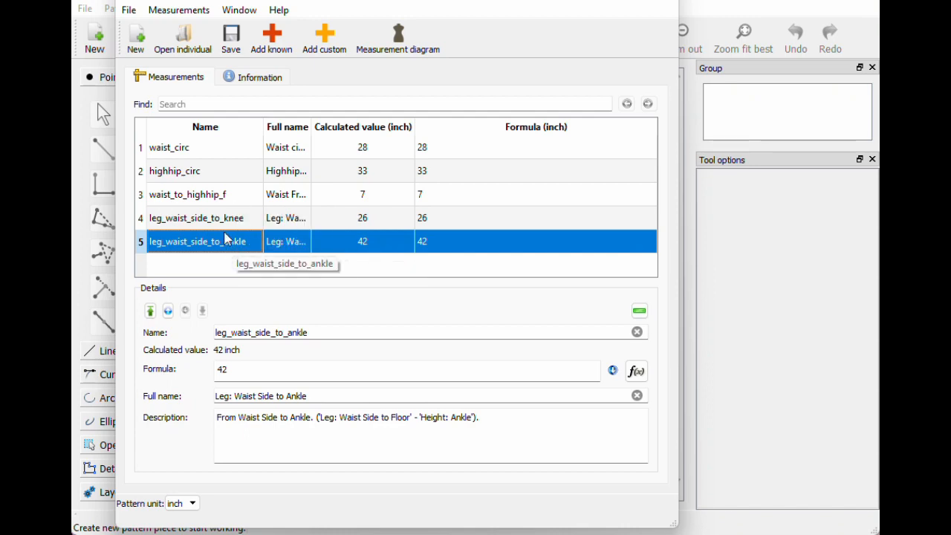
- Save the individual measurements file as "circle skirt" and close SeamlyMe
{"action": "left_click", "coordinate": [231, 52]}
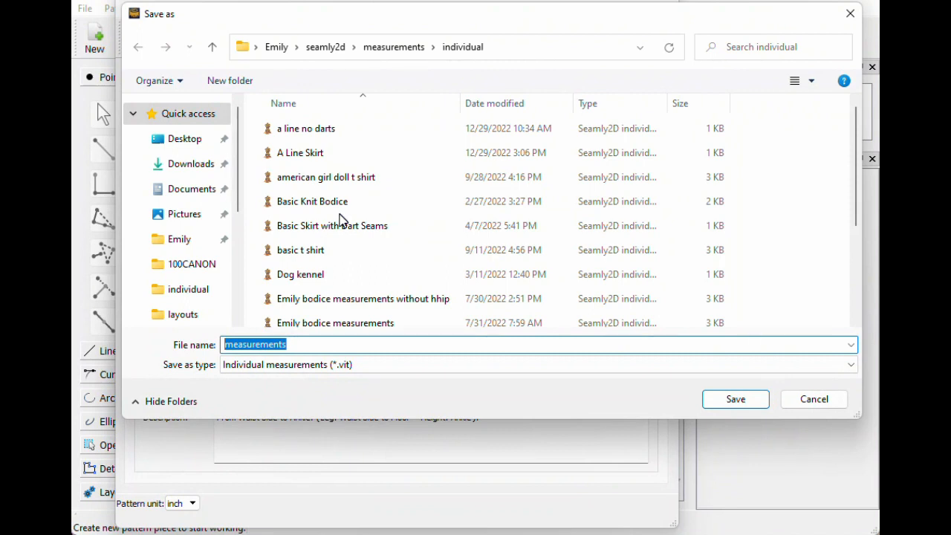
{"action": "type", "text": "cir"}
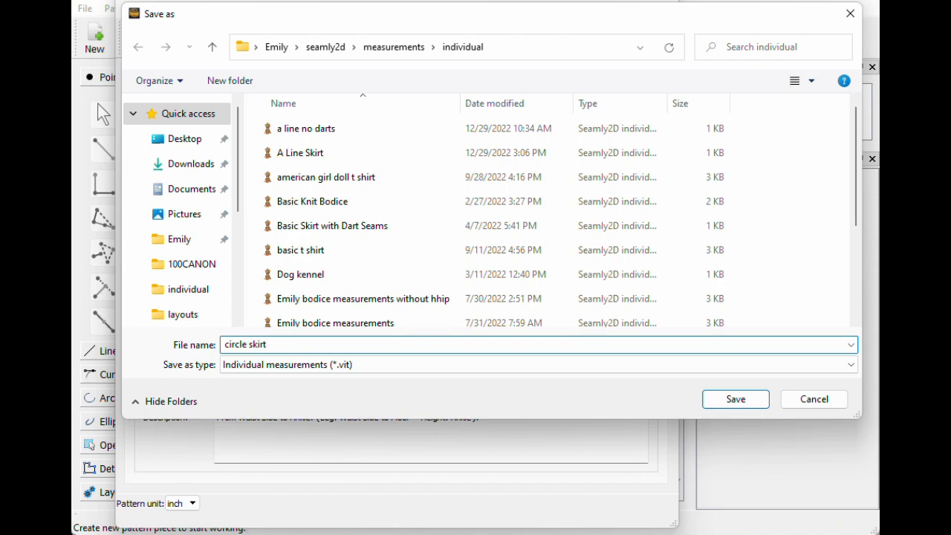
{"action": "type", "text": "cle skirt"}
{"action": "key", "text": "Return"}
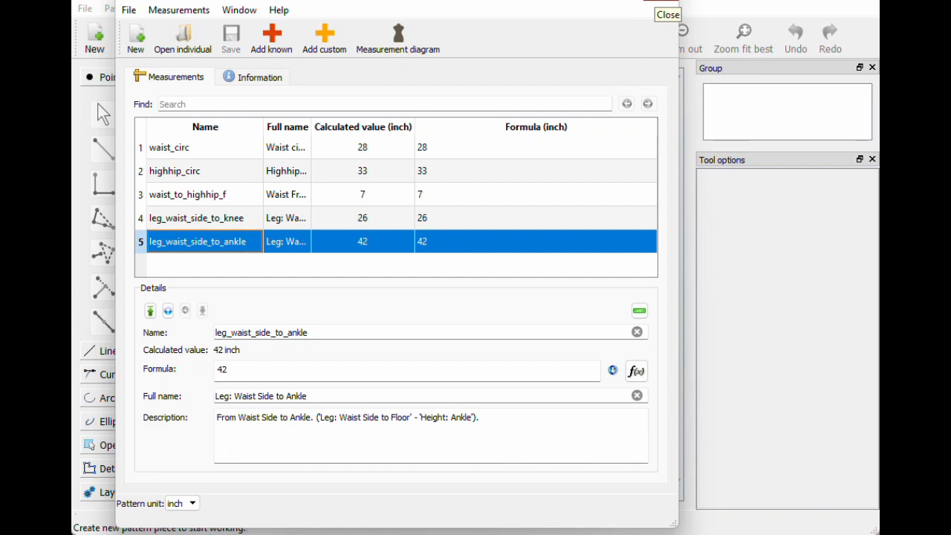
{"action": "left_click", "coordinate": [661, 3]}
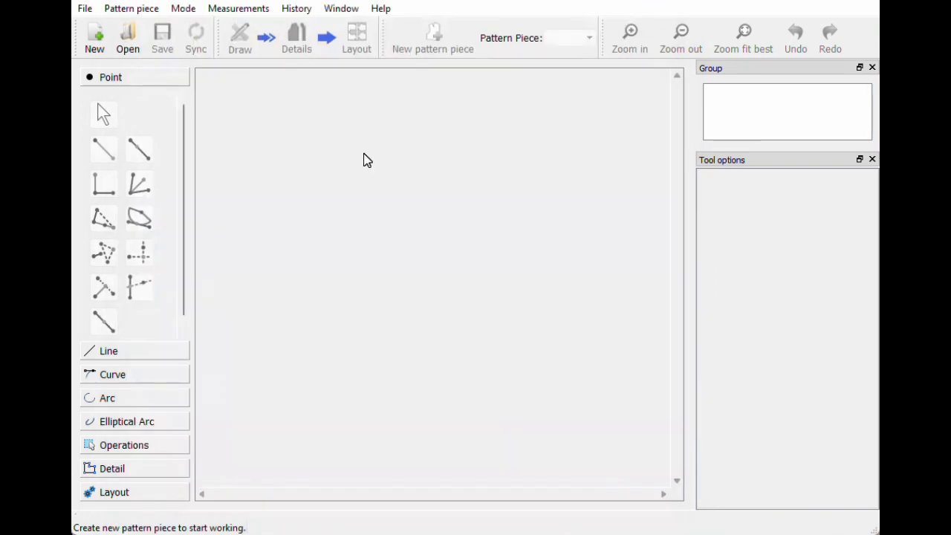
- Create a new pattern with a pattern piece named "waistband" and units in inches
{"action": "left_click", "coordinate": [90, 48]}
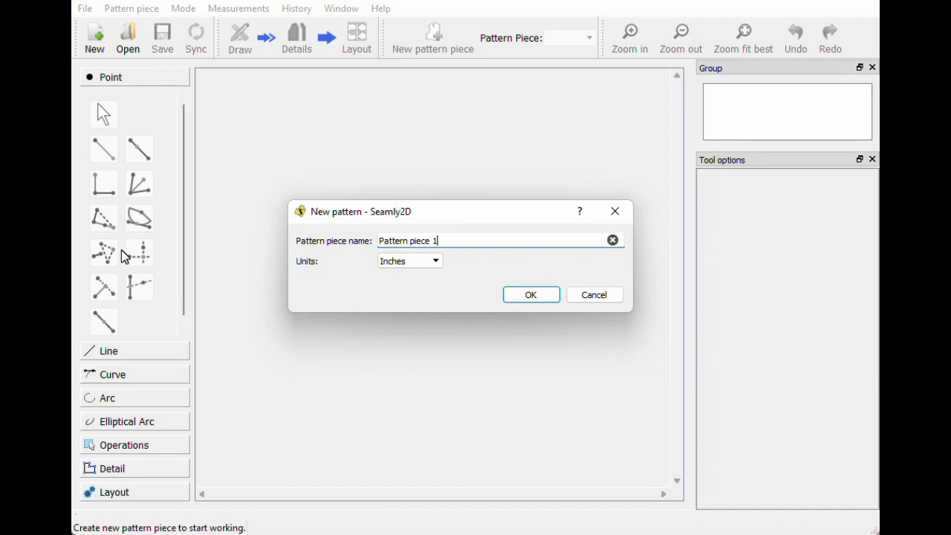
{"action": "left_click", "coordinate": [613, 241]}
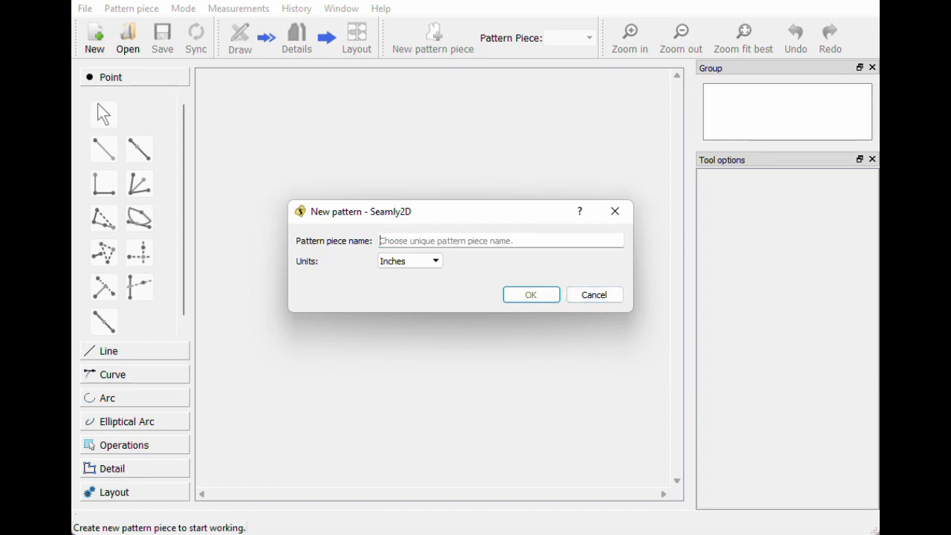
{"action": "mouse_move", "coordinate": [428, 211]}
{"action": "left_mouse_down"}
{"action": "mouse_move", "coordinate": [418, 206]}
{"action": "mouse_move", "coordinate": [433, 214]}
{"action": "left_mouse_up"}
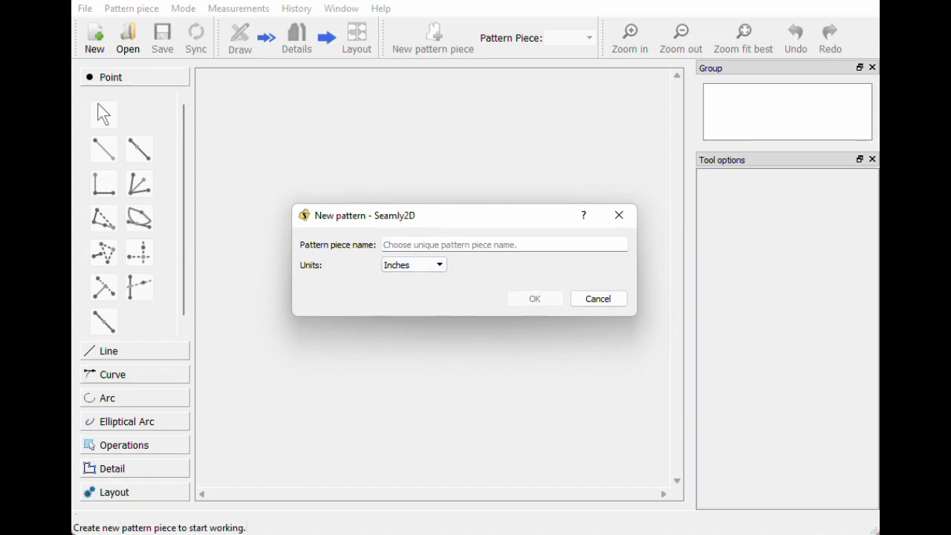
{"action": "type", "text": "waistband"}
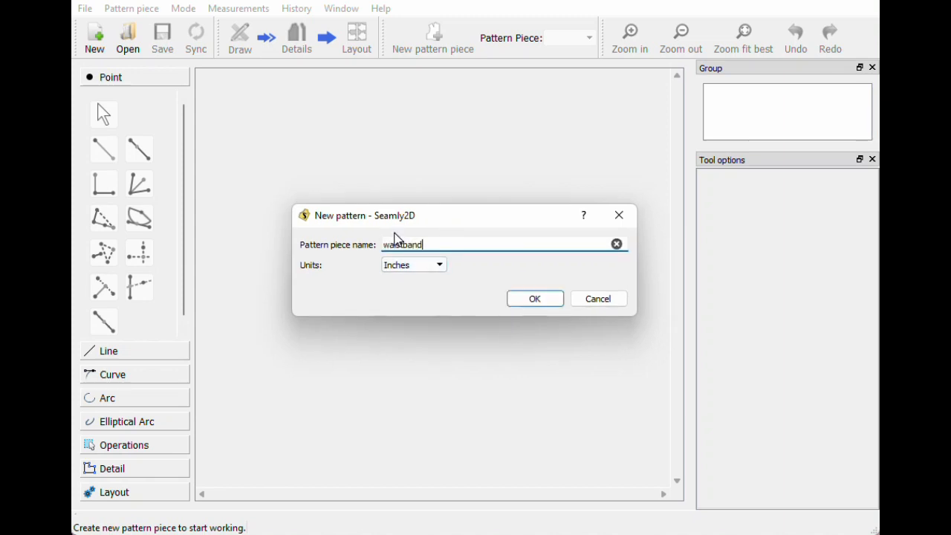
{"action": "left_click", "coordinate": [421, 265]}
{"action": "left_click", "coordinate": [416, 297]}
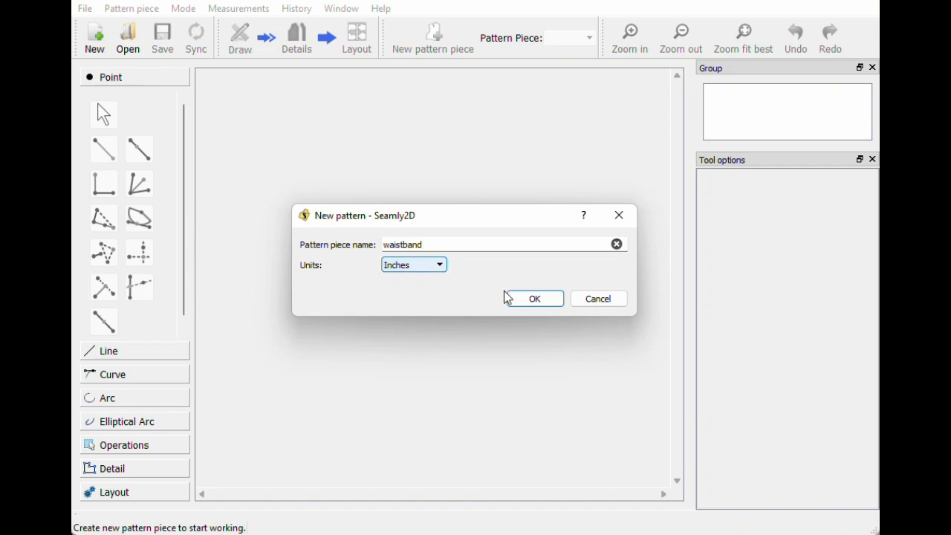
{"action": "left_click", "coordinate": [530, 298]}
- Save the pattern file as "circle skirt" in the patterns folder
{"action": "left_click", "coordinate": [164, 39]}
{"action": "type", "text": "circle skirt"}
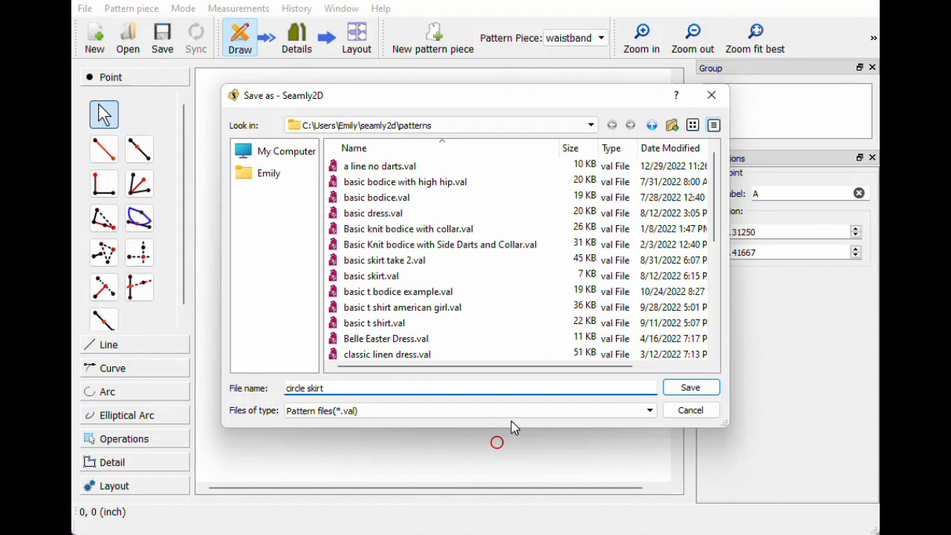
{"action": "key", "text": "Return"}
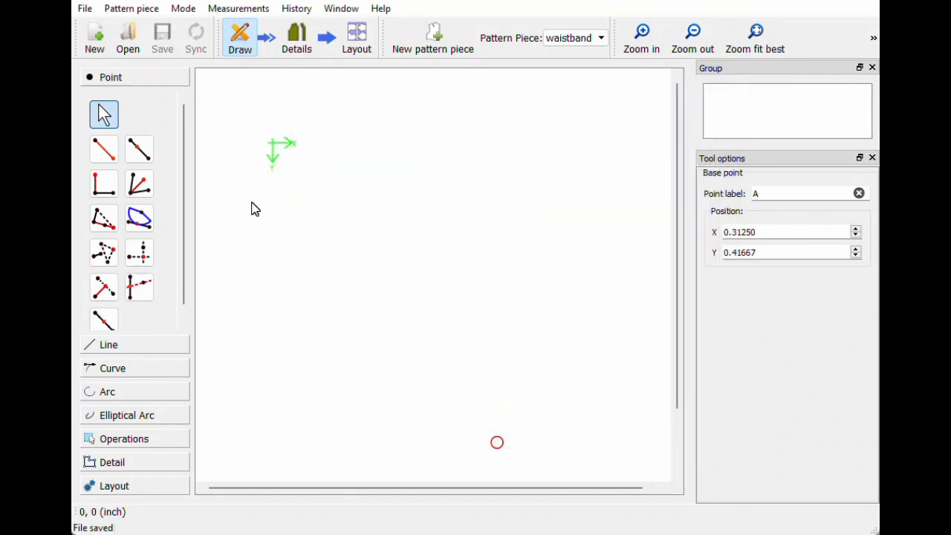
- Place a point at distance and angle horizontally right of base point A, with the length formula waist_circ/4
{"action": "left_click", "coordinate": [103, 152]}
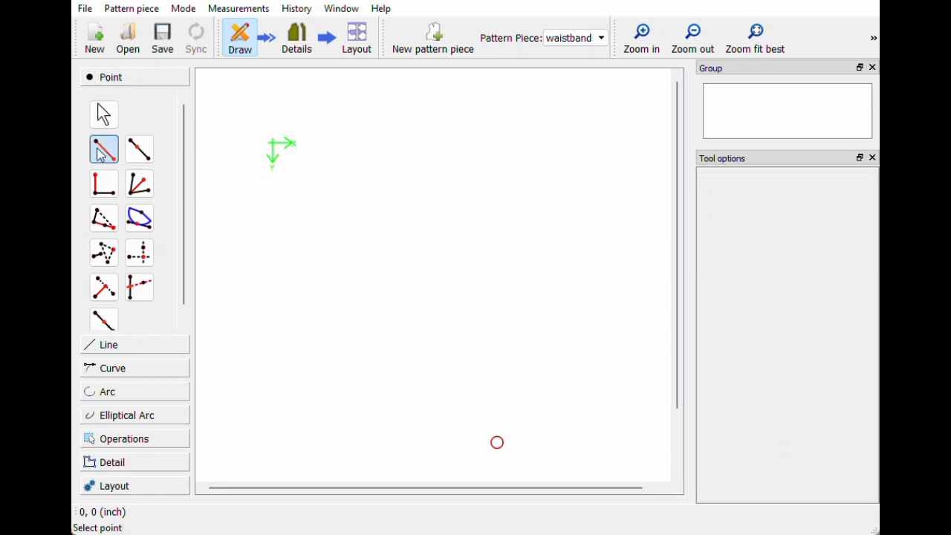
{"action": "left_click", "coordinate": [498, 444]}
{"action": "left_click", "coordinate": [647, 441]}
{"action": "left_click", "coordinate": [512, 159]}
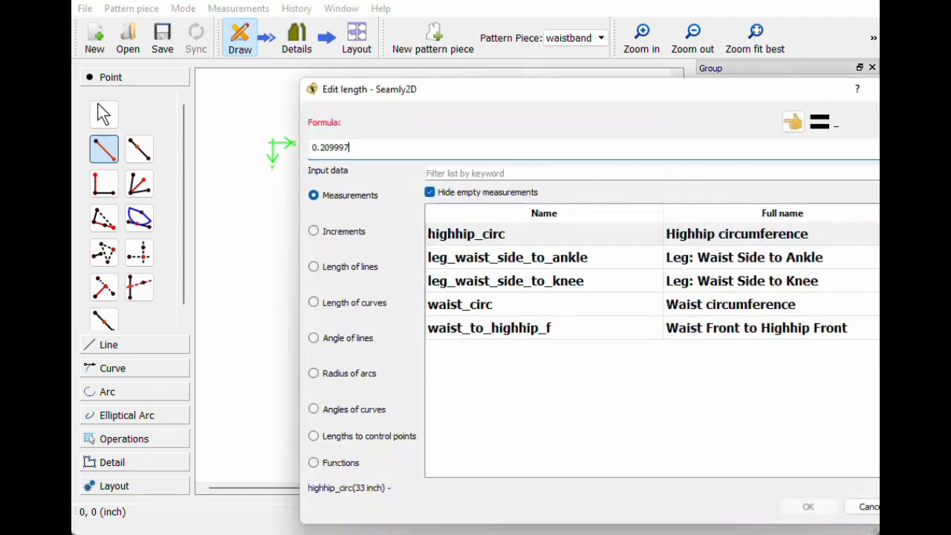
{"action": "key", "text": "BackSpace"}
{"action": "key", "text": "BackSpace"}
{"action": "key", "text": "BackSpace"}
{"action": "key", "text": "BackSpace"}
{"action": "key", "text": "BackSpace"}
{"action": "key", "text": "BackSpace"}
{"action": "key", "text": "BackSpace"}
{"action": "left_click", "coordinate": [461, 308]}
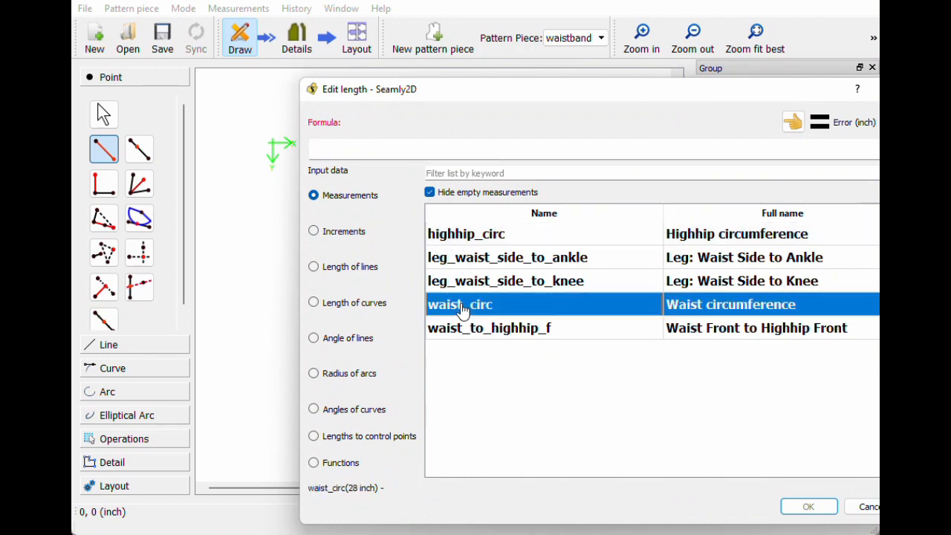
{"action": "double_click", "coordinate": [461, 307]}
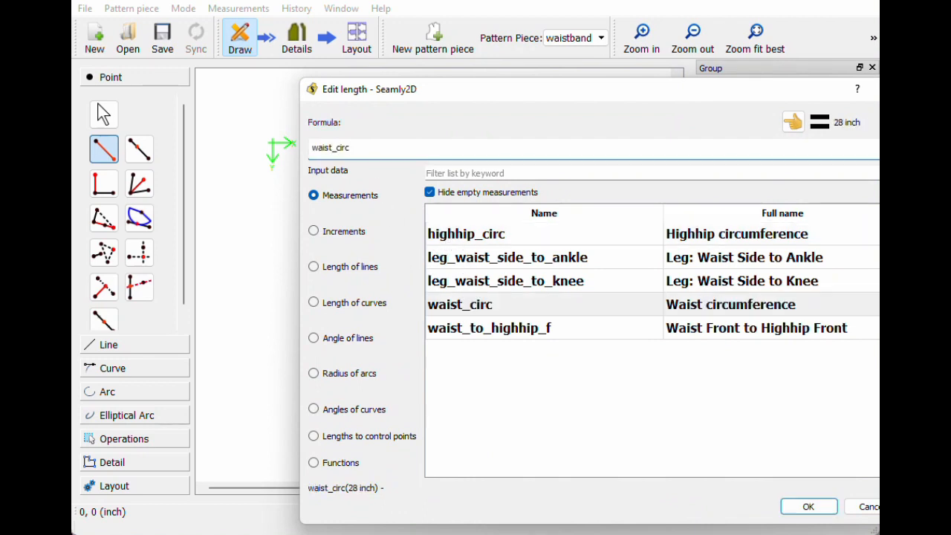
{"action": "type", "text": "/4"}
{"action": "left_click", "coordinate": [809, 506]}
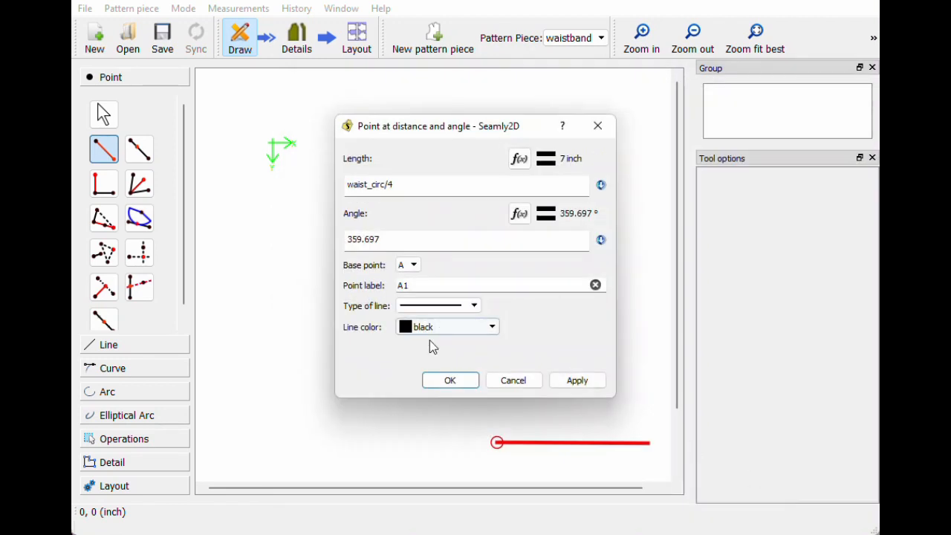
- Set the angle of the line from A to 0 and create point A1
{"action": "left_click", "coordinate": [489, 240]}
{"action": "key", "text": "ctrl+a"}
{"action": "type", "text": "0"}
{"action": "left_click", "coordinate": [470, 383]}
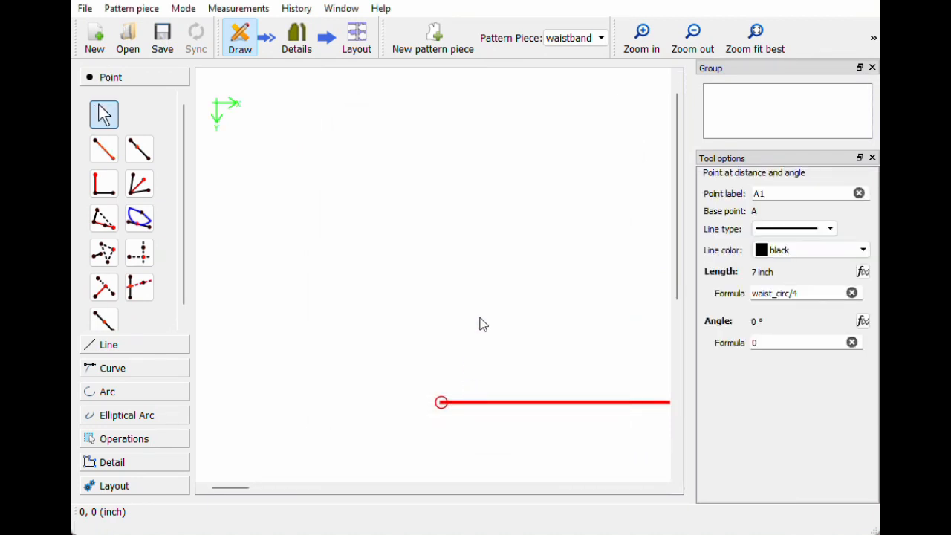
- Place a point at distance and angle straight below A with an angle of 270
{"action": "left_click", "coordinate": [773, 47]}
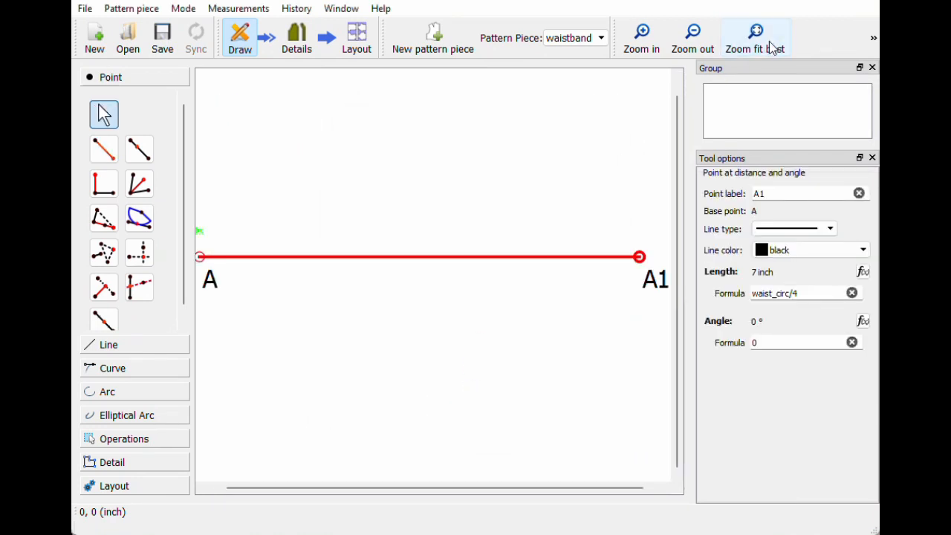
{"action": "left_click", "coordinate": [691, 47]}
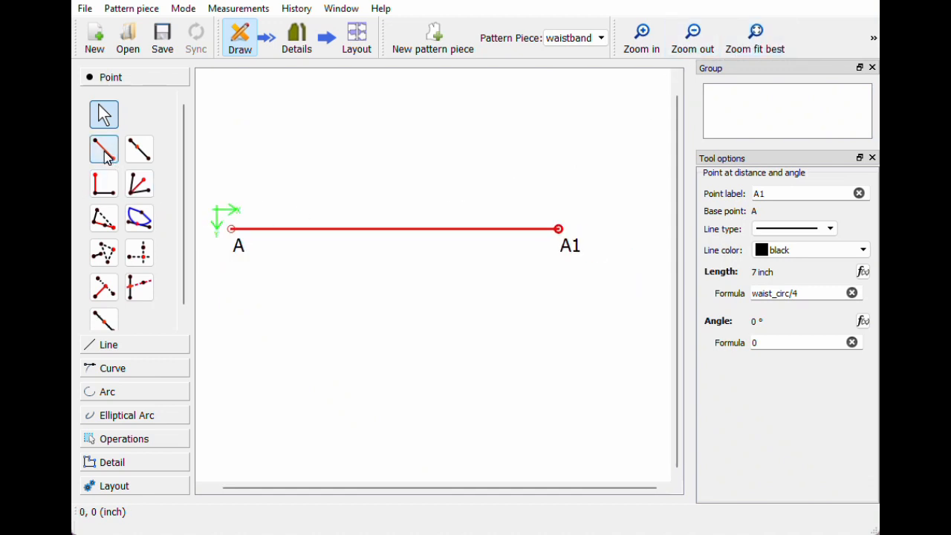
{"action": "left_click", "coordinate": [104, 151]}
{"action": "left_click", "coordinate": [232, 229]}
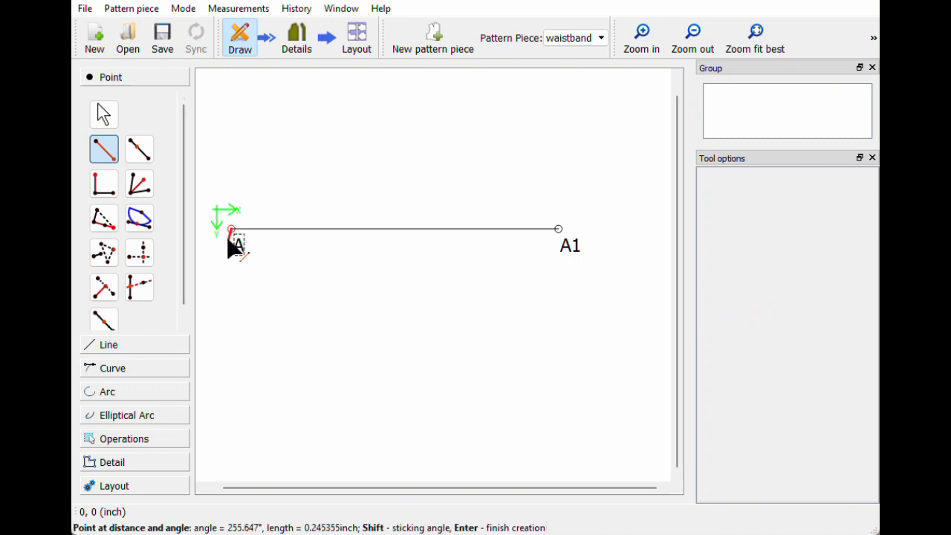
{"action": "left_click", "coordinate": [232, 344]}
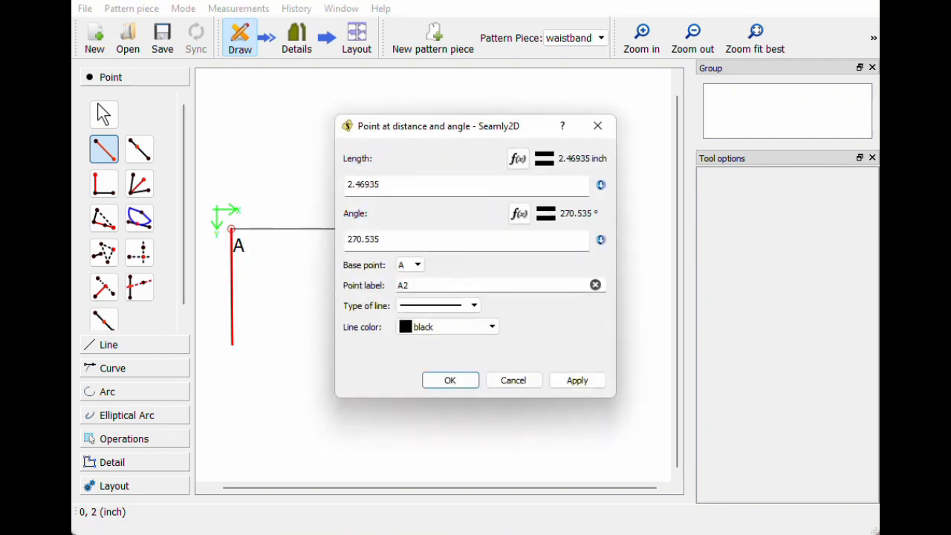
{"action": "type", "text": "270"}
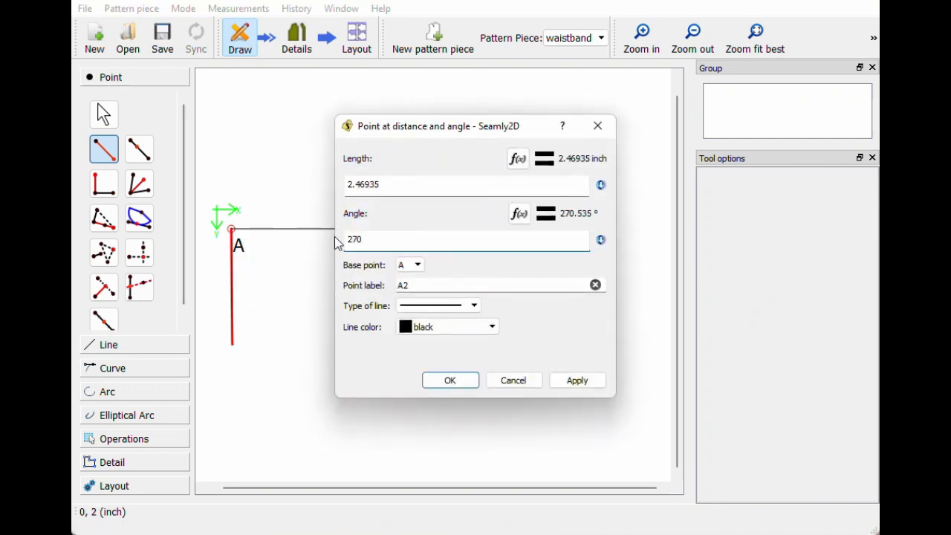
- Set the vertical line's length formula to waist_to_highhip_f and create point A2
{"action": "double_click", "coordinate": [367, 184]}
{"action": "left_click", "coordinate": [518, 158]}
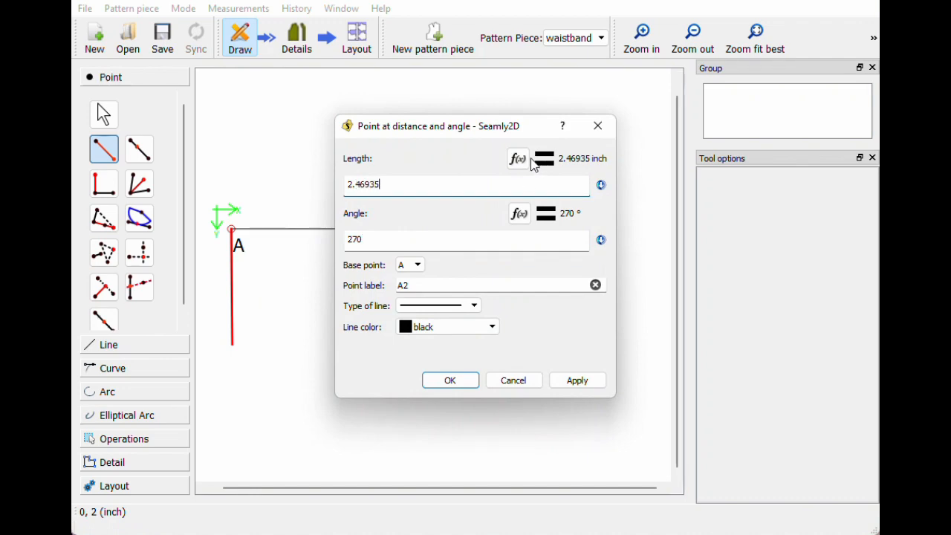
{"action": "key", "text": "ctrl+a"}
{"action": "key", "text": "BackSpace"}
{"action": "left_click", "coordinate": [492, 333]}
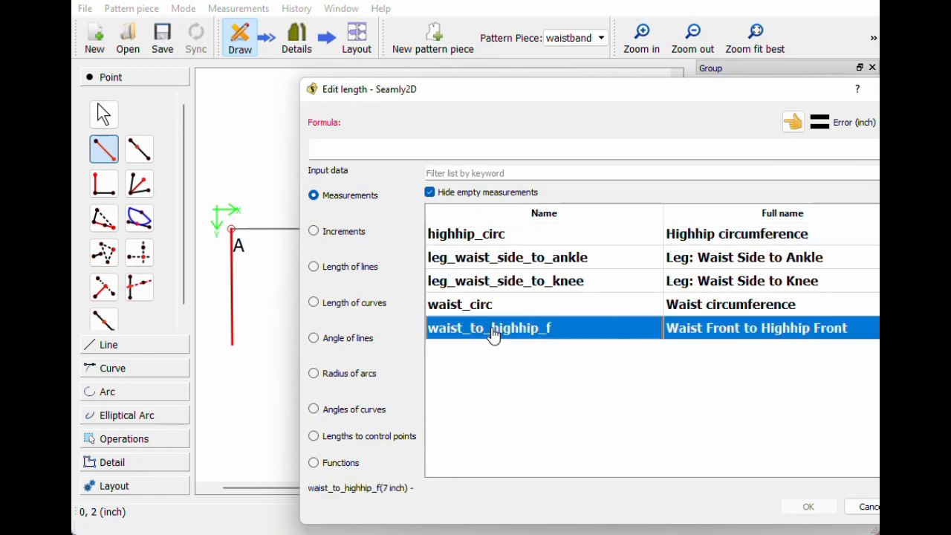
{"action": "double_click", "coordinate": [492, 333]}
{"action": "left_click", "coordinate": [807, 506]}
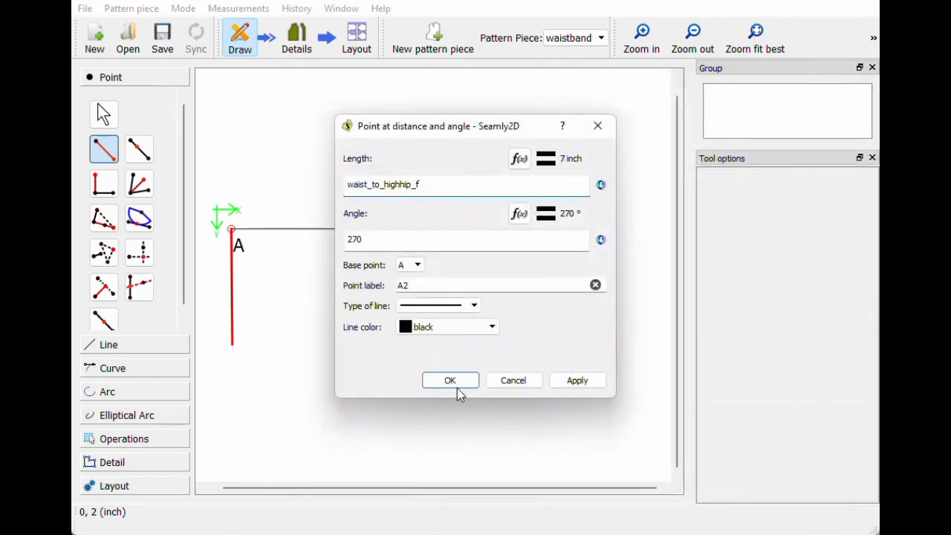
{"action": "left_click", "coordinate": [451, 381]}
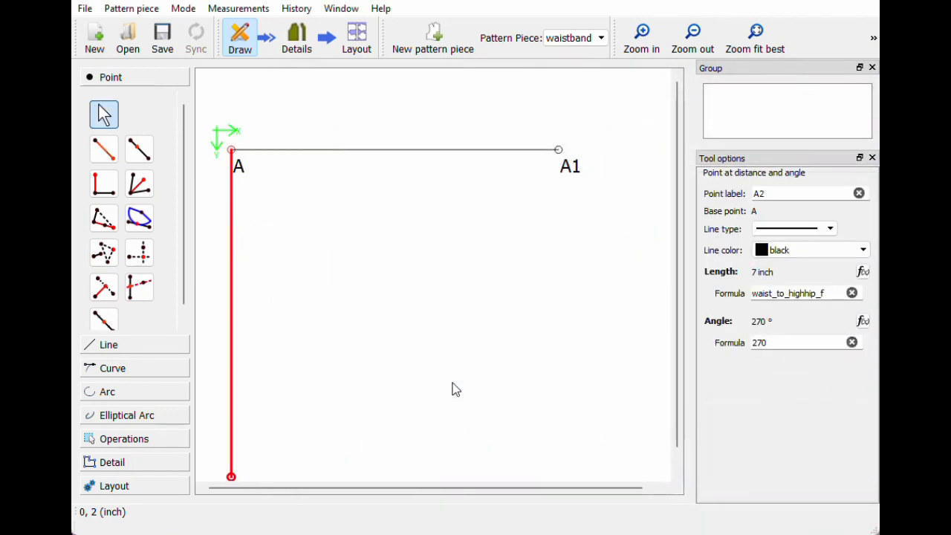
- Place a point at distance and angle to the right of A2 with an angle of 0
{"action": "left_click", "coordinate": [106, 150]}
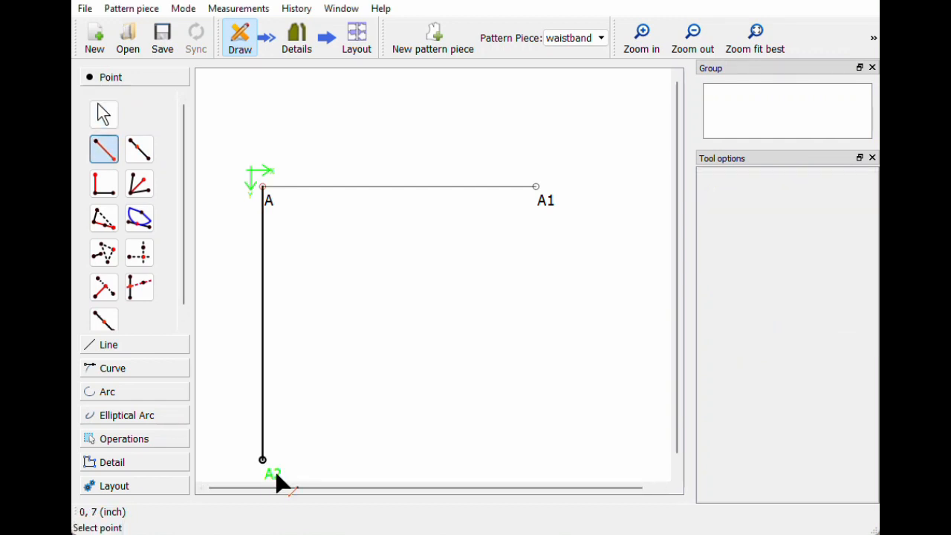
{"action": "left_click", "coordinate": [273, 476]}
{"action": "left_click", "coordinate": [550, 466]}
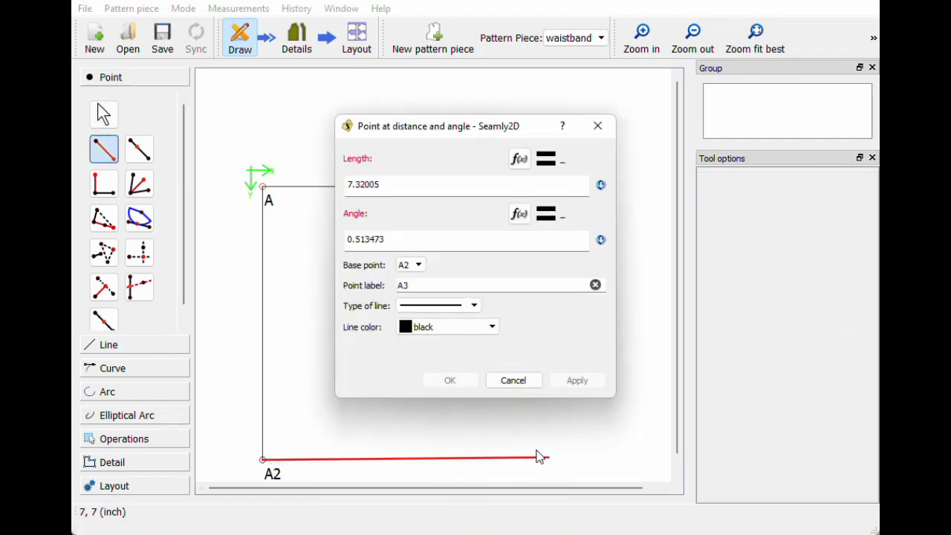
{"action": "double_click", "coordinate": [348, 239]}
{"action": "type", "text": "0"}
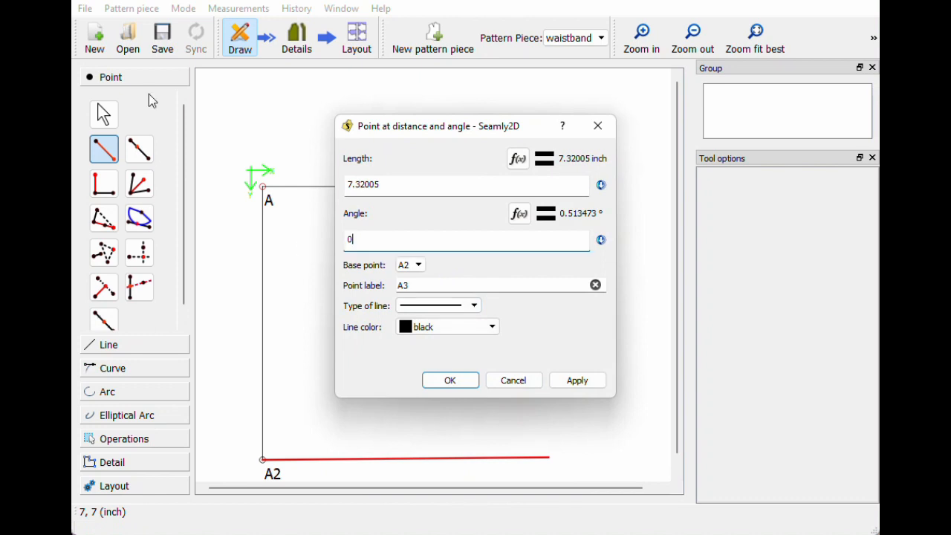
- Set the length formula of the line from A2 to highhip_circ/4 and create point A3
{"action": "left_click", "coordinate": [515, 160]}
{"action": "key", "text": "BackSpace"}
{"action": "key", "text": "BackSpace"}
{"action": "key", "text": "BackSpace"}
{"action": "key", "text": "BackSpace"}
{"action": "key", "text": "BackSpace"}
{"action": "key", "text": "BackSpace"}
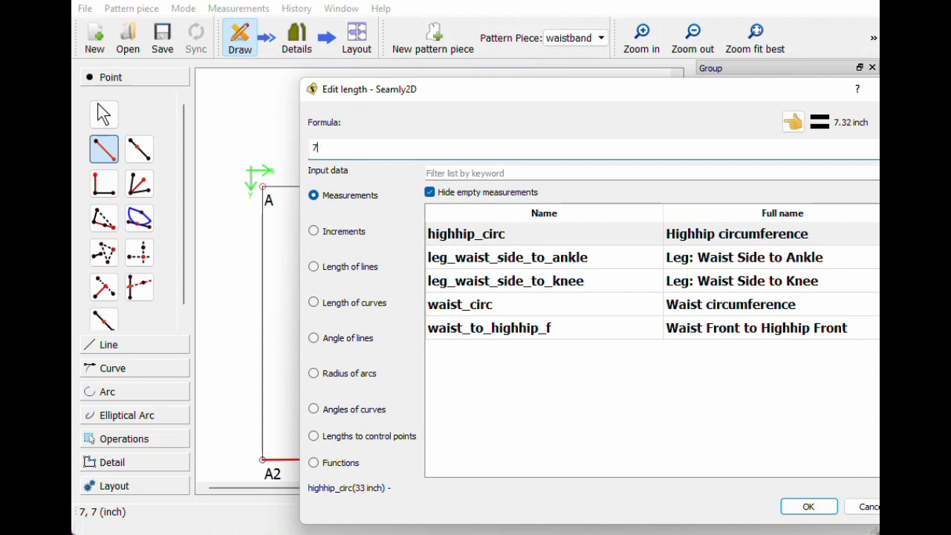
{"action": "double_click", "coordinate": [468, 234]}
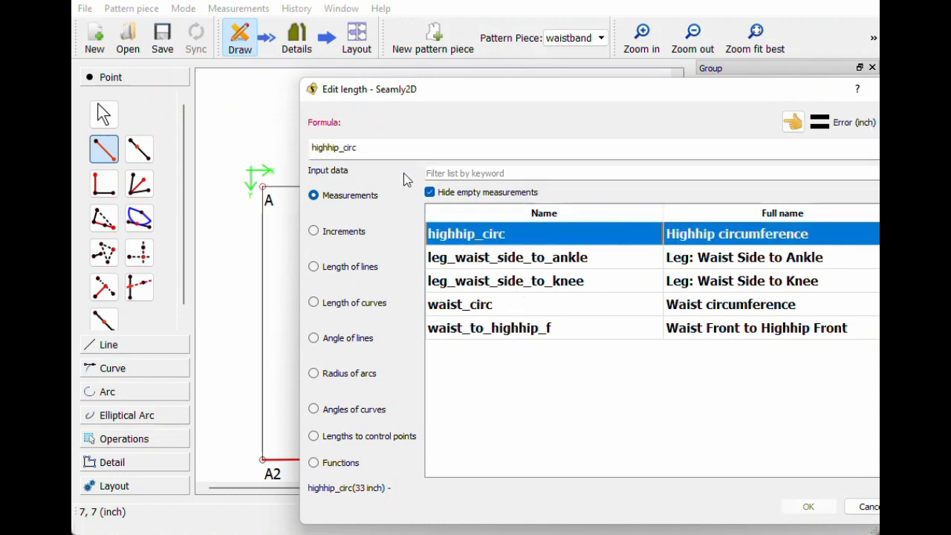
{"action": "type", "text": "/4"}
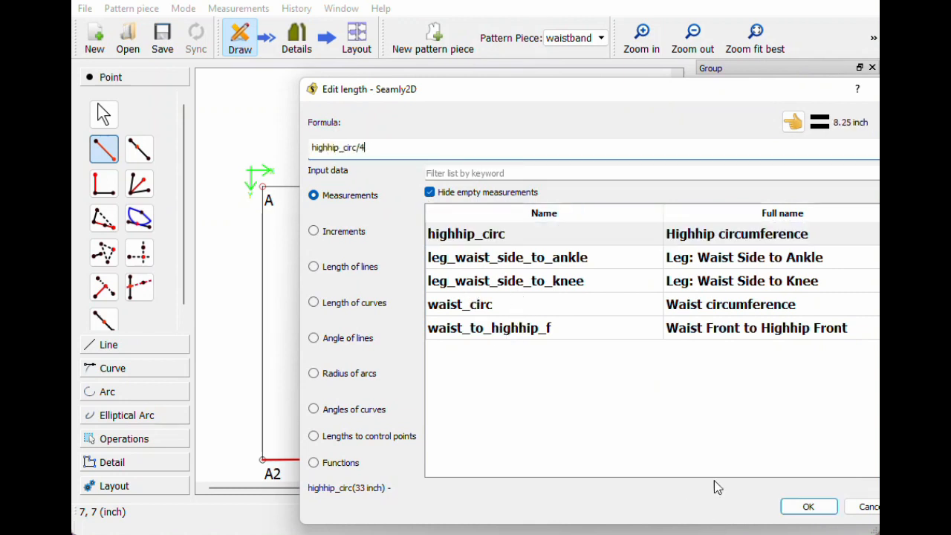
{"action": "left_click", "coordinate": [808, 506]}
{"action": "left_click", "coordinate": [429, 384]}
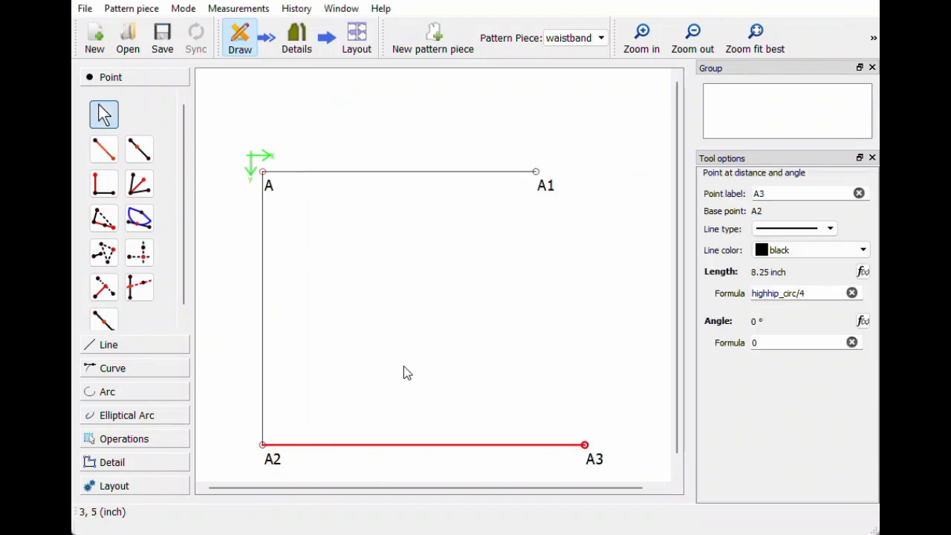
- Draw a line between points A1 and A3 to close the side of the waistband block
{"action": "left_click", "coordinate": [112, 346]}
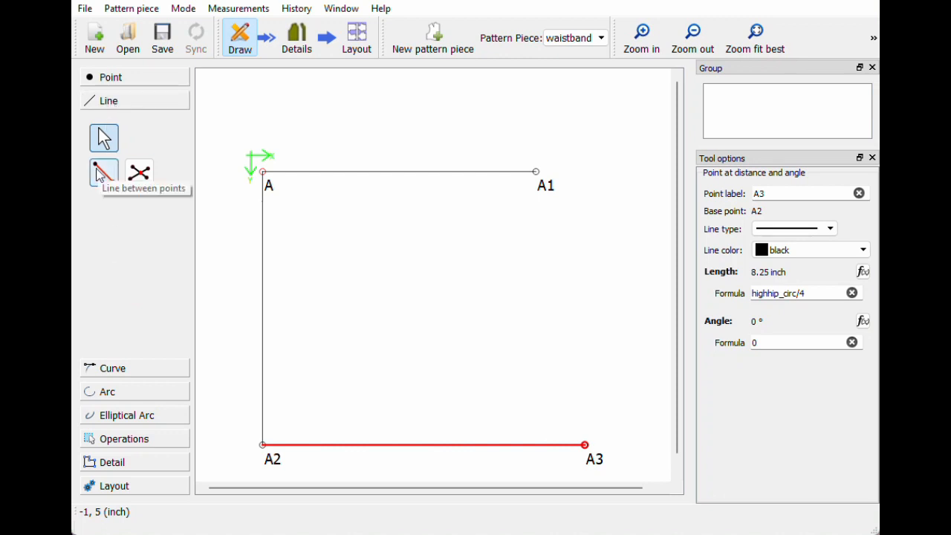
{"action": "left_click", "coordinate": [104, 172]}
{"action": "left_click", "coordinate": [545, 185]}
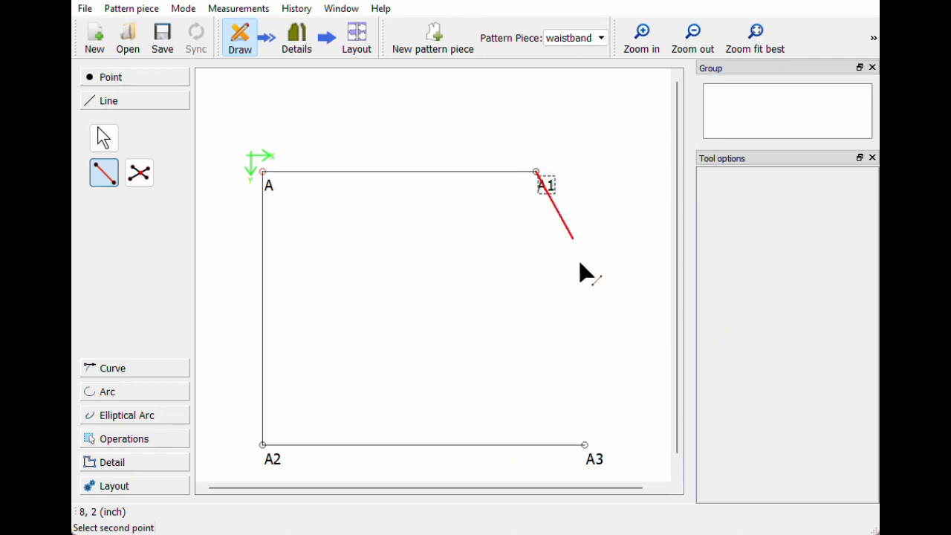
{"action": "left_click", "coordinate": [594, 455]}
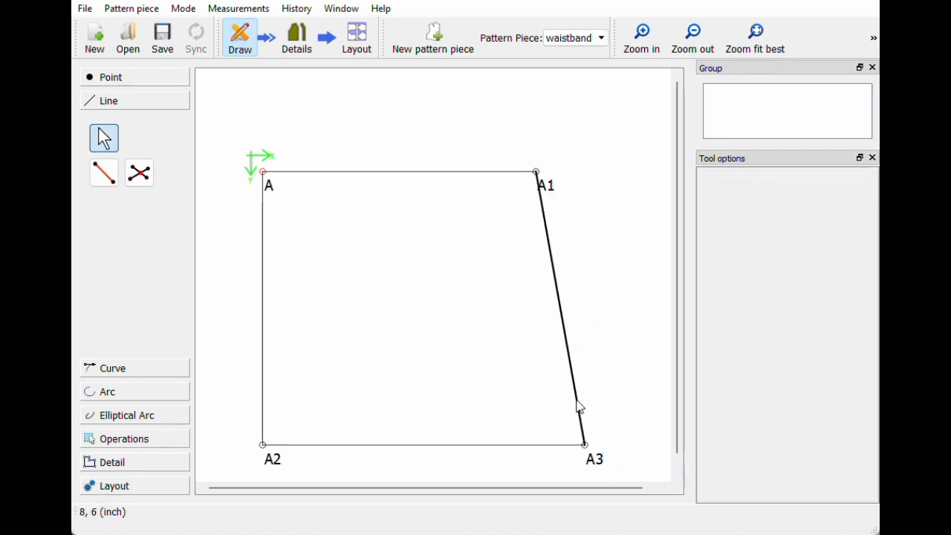
{"action": "mouse_move", "coordinate": [584, 446]}
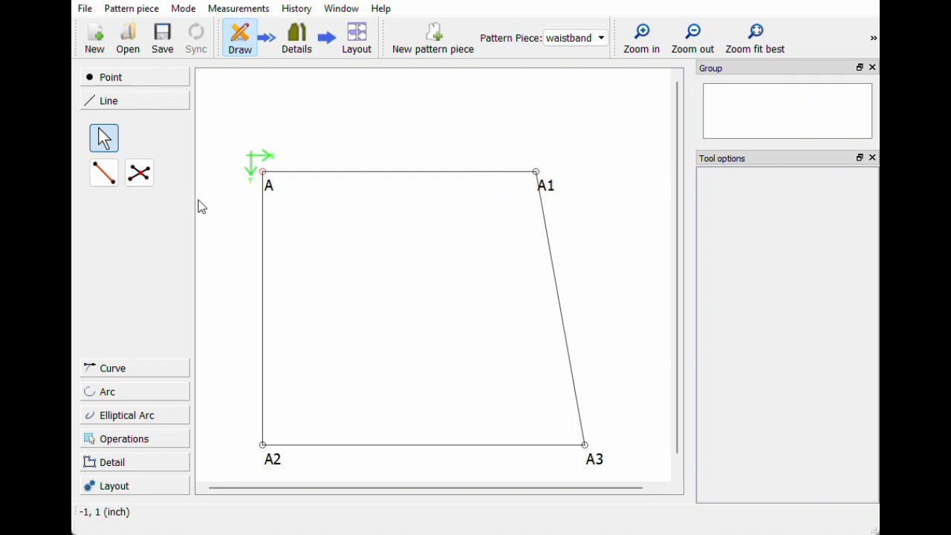
- Place a point at a distance of 1 inch from A along the line from A to A2
{"action": "left_click", "coordinate": [113, 80]}
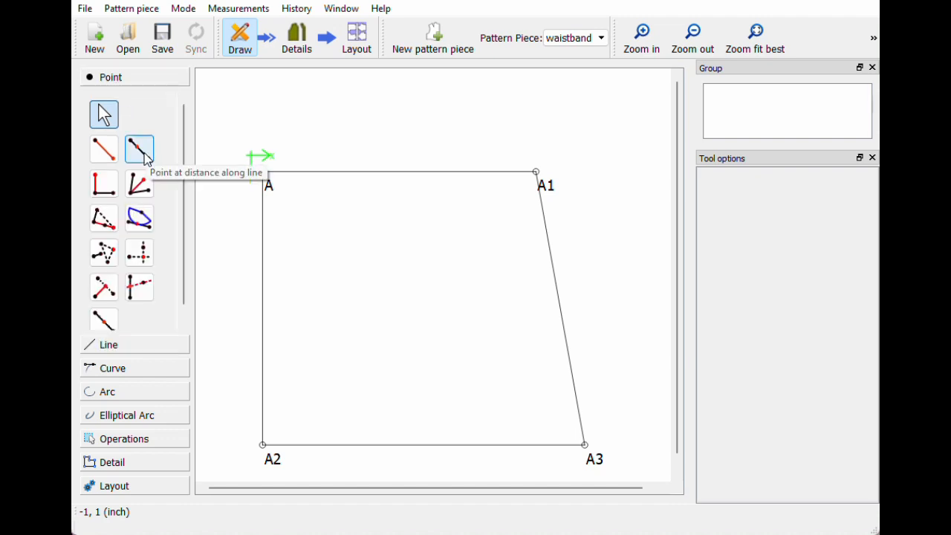
{"action": "left_click", "coordinate": [145, 159]}
{"action": "left_click", "coordinate": [263, 173]}
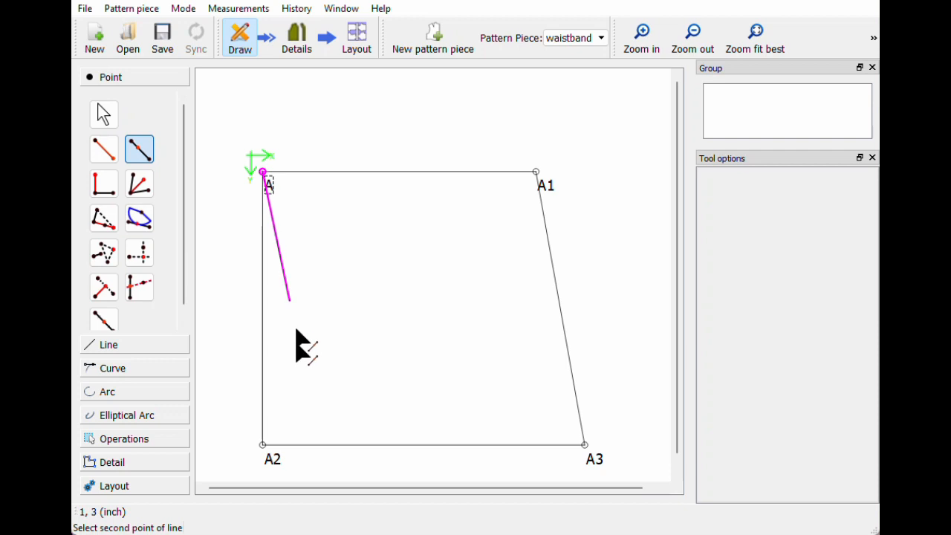
{"action": "left_click", "coordinate": [262, 444]}
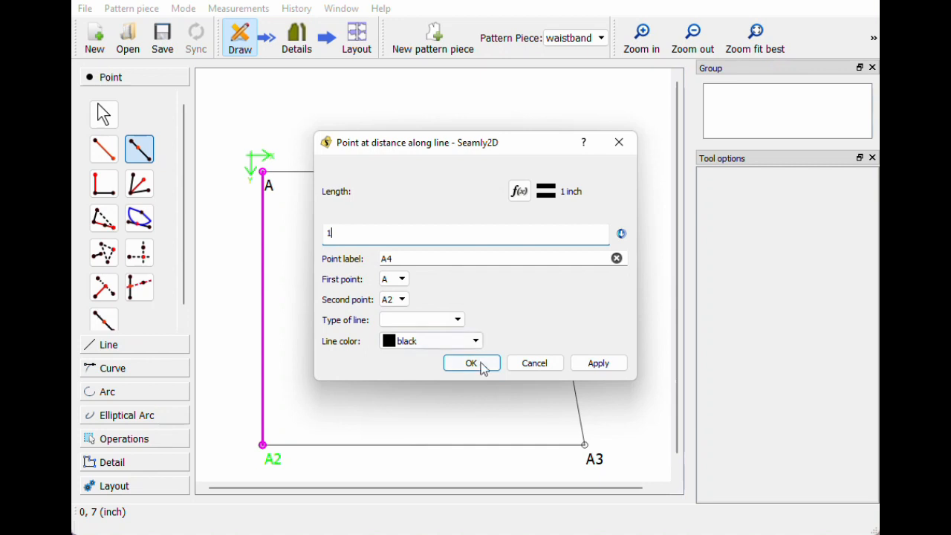
{"action": "left_click", "coordinate": [481, 363]}
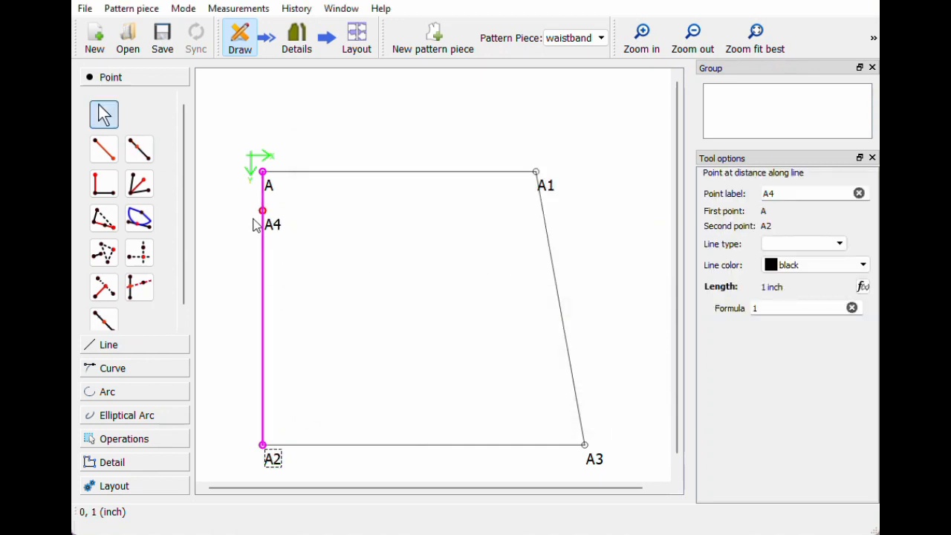
- Place a point where an axis through A4 intersects the side line from A1 to A3
{"action": "mouse_move", "coordinate": [546, 227]}
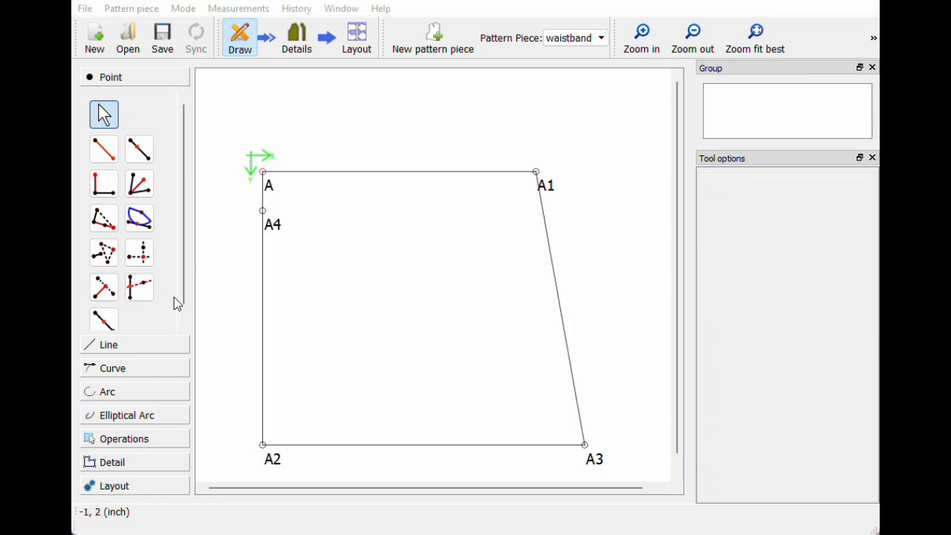
{"action": "left_click", "coordinate": [145, 291]}
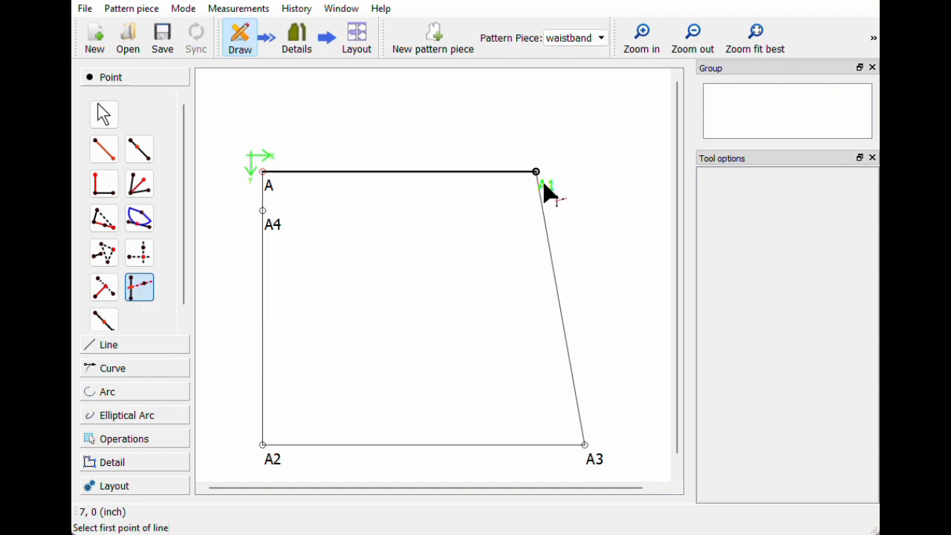
{"action": "left_click", "coordinate": [545, 188]}
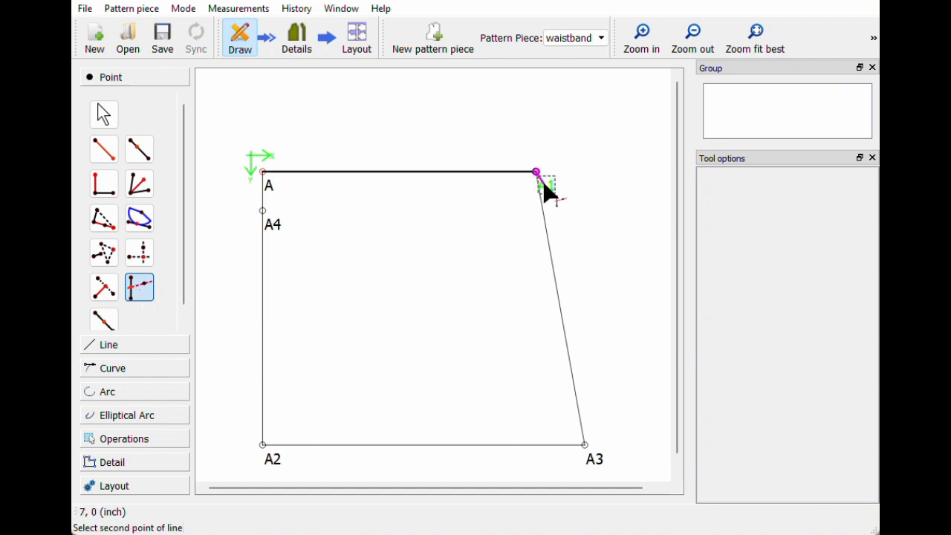
{"action": "left_click", "coordinate": [601, 461]}
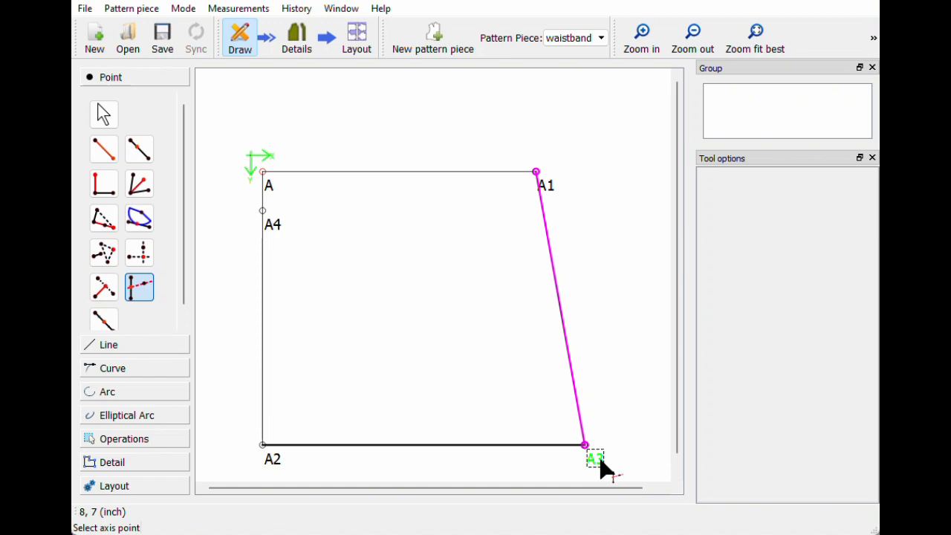
{"action": "left_click", "coordinate": [272, 225]}
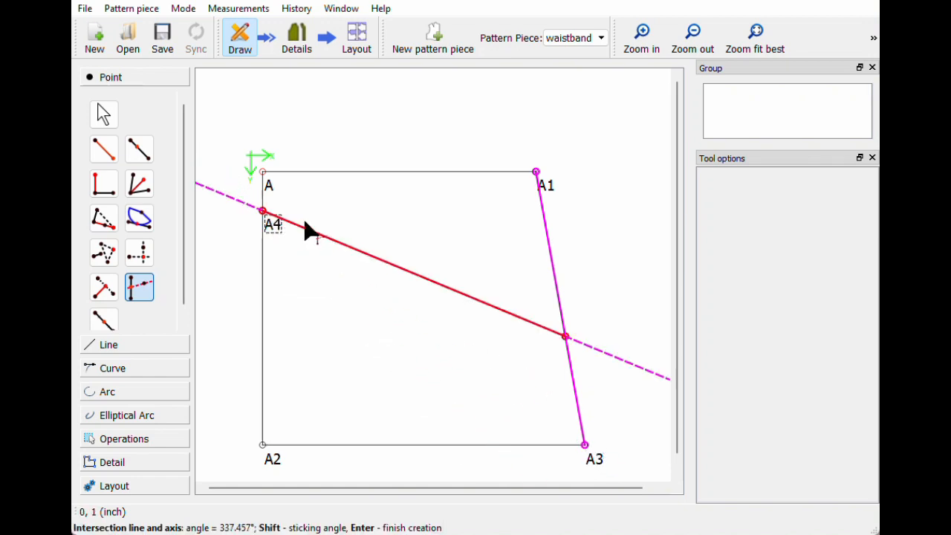
{"action": "left_click", "coordinate": [616, 221]}
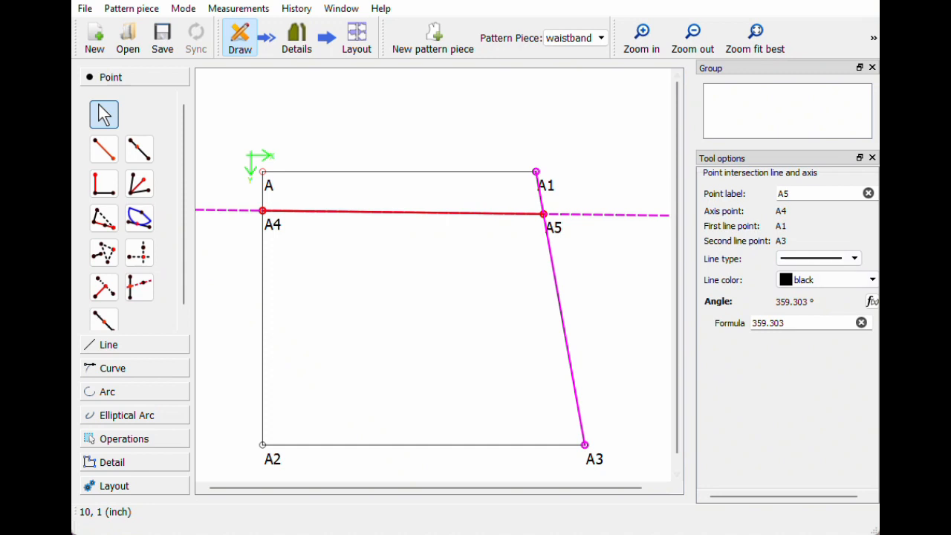
- Set the axis angle formula of the intersection point to 0 so the line from A4 is horizontal
{"action": "left_click_drag", "start_coordinate": [786, 323], "coordinate": [719, 324]}
{"action": "left_click", "coordinate": [712, 324]}
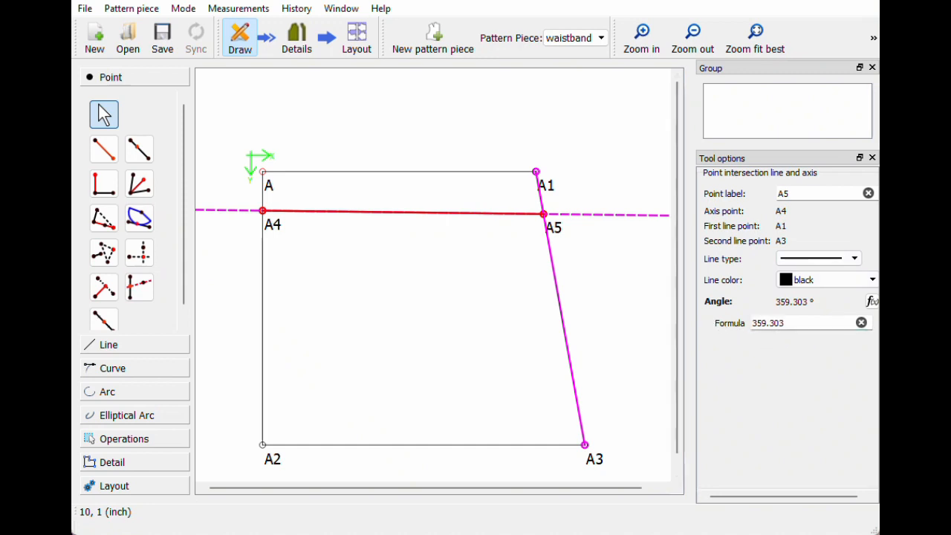
{"action": "left_click", "coordinate": [861, 323]}
{"action": "type", "text": "0"}
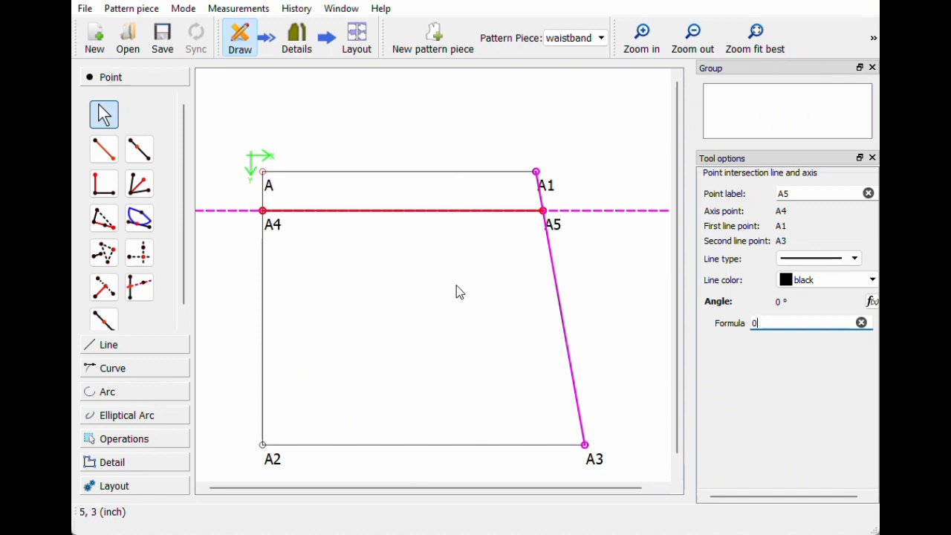
{"action": "key", "text": "Return"}
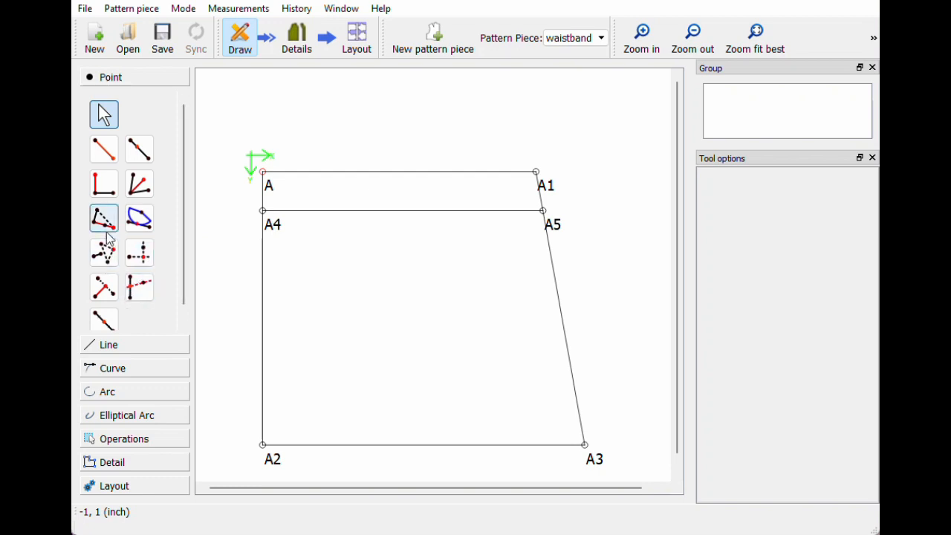
- Place a point along the perpendicular to line A5–A1, starting at A5, with a length of 3 inches
{"action": "left_click", "coordinate": [99, 192]}
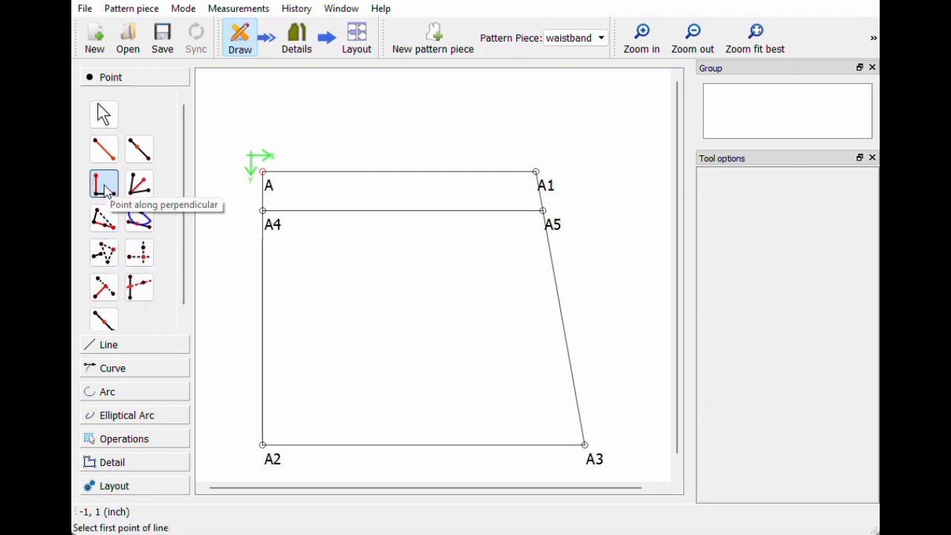
{"action": "left_click", "coordinate": [547, 217]}
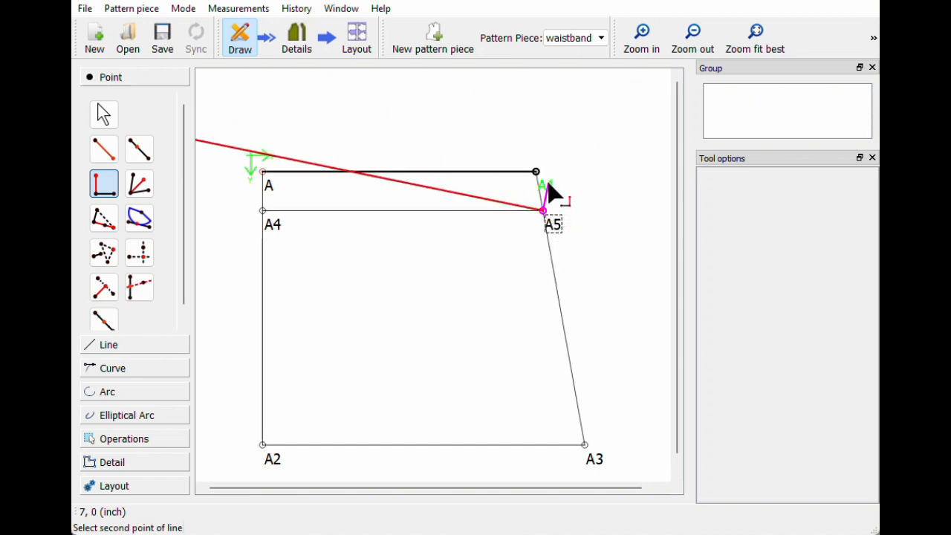
{"action": "left_click", "coordinate": [548, 186]}
{"action": "left_click", "coordinate": [286, 172]}
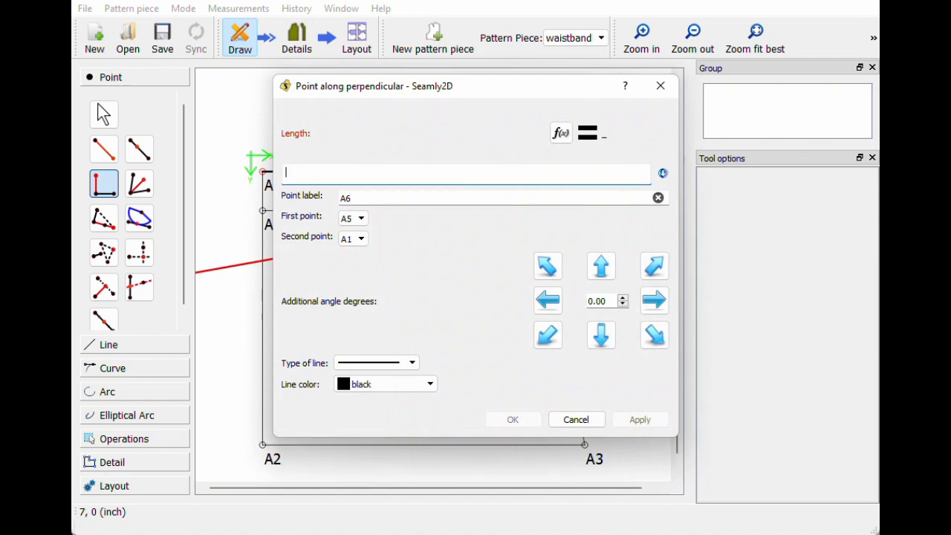
{"action": "type", "text": "3"}
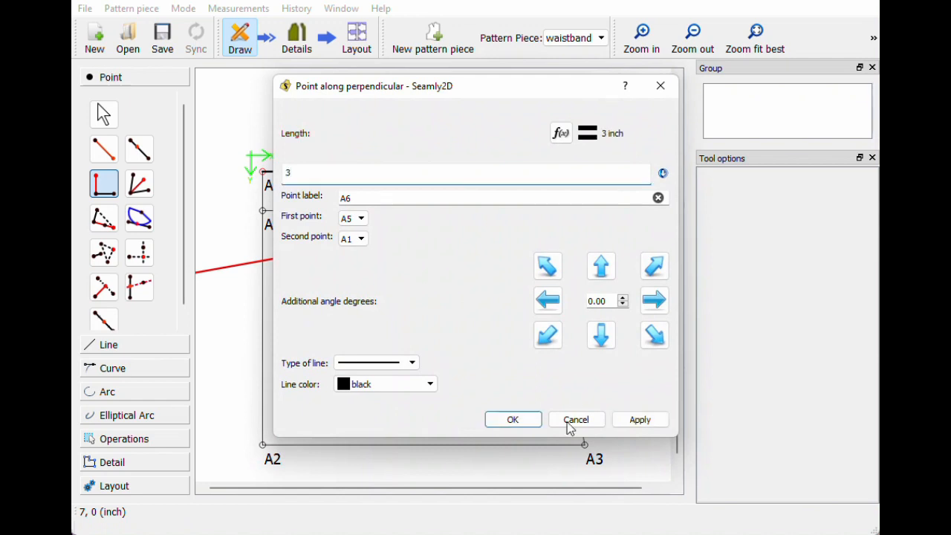
{"action": "left_click", "coordinate": [513, 419]}
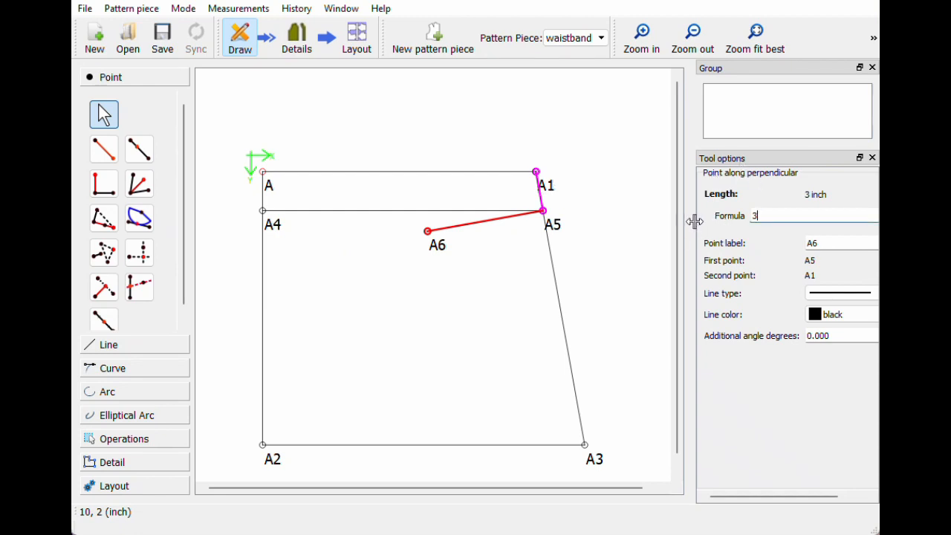
- Change the perpendicular line's length formula to Line_A4_A5/2
{"action": "left_click_drag", "start_coordinate": [691, 222], "coordinate": [659, 227]}
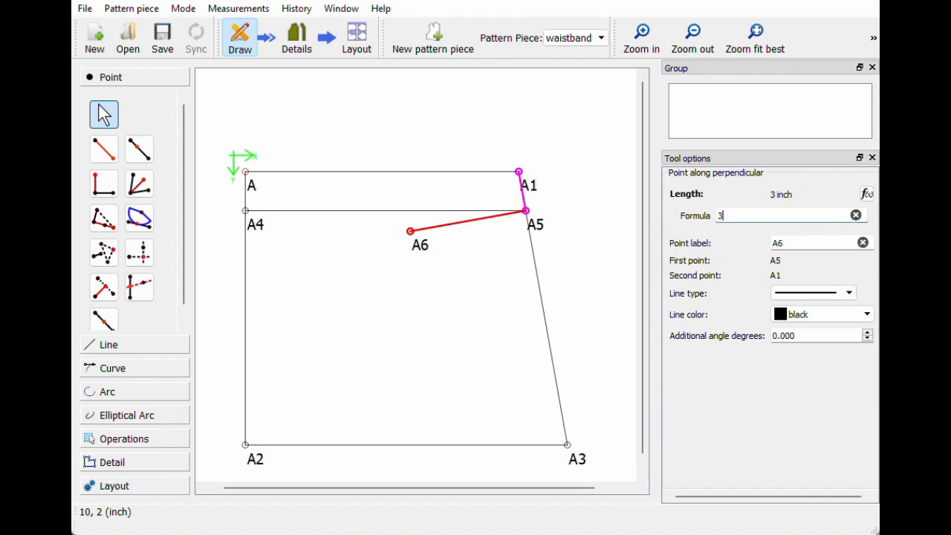
{"action": "left_click", "coordinate": [867, 194]}
{"action": "key", "text": "BackSpace"}
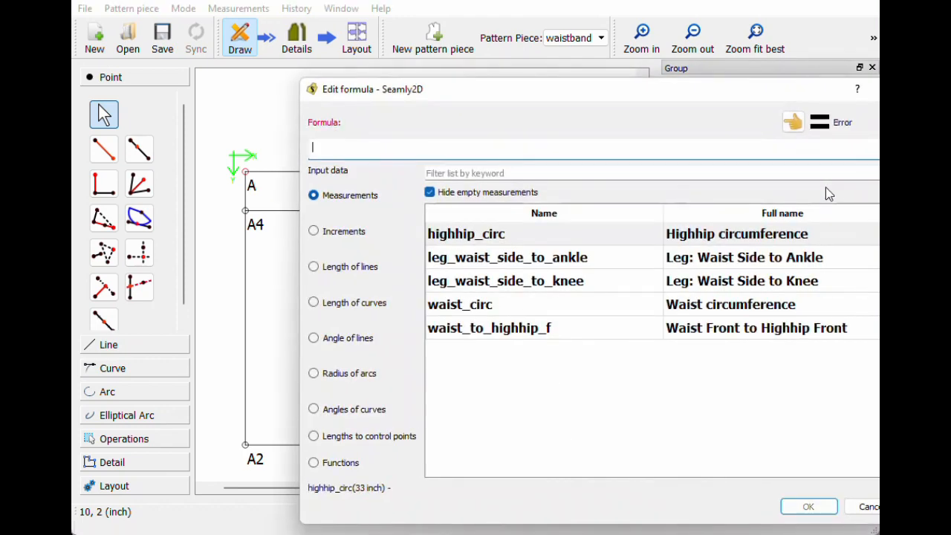
{"action": "left_click_drag", "start_coordinate": [486, 95], "coordinate": [761, 70]}
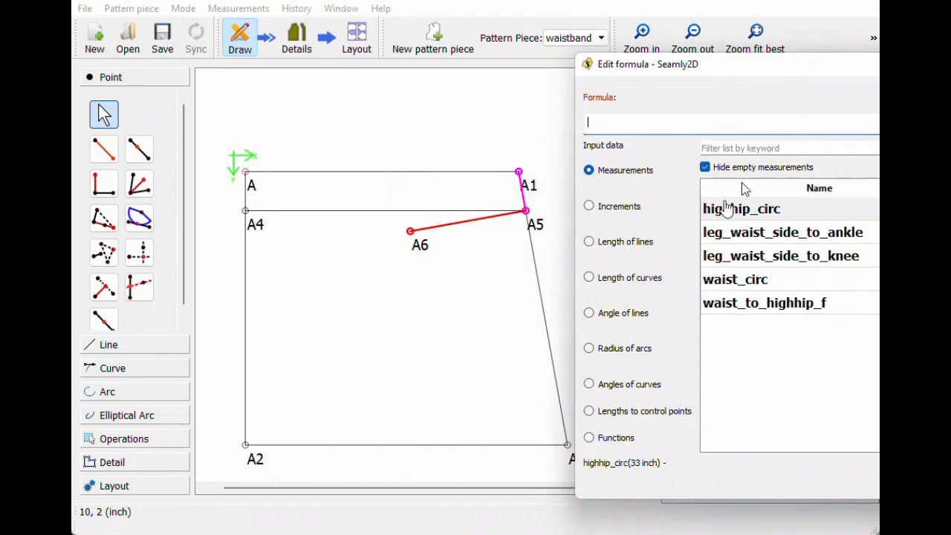
{"action": "left_click", "coordinate": [637, 241]}
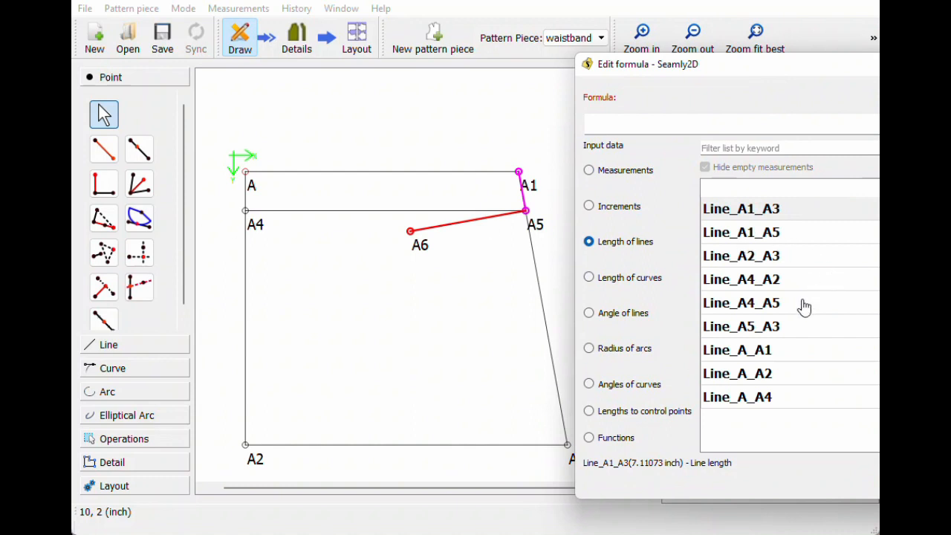
{"action": "double_click", "coordinate": [766, 311]}
{"action": "type", "text": "/2"}
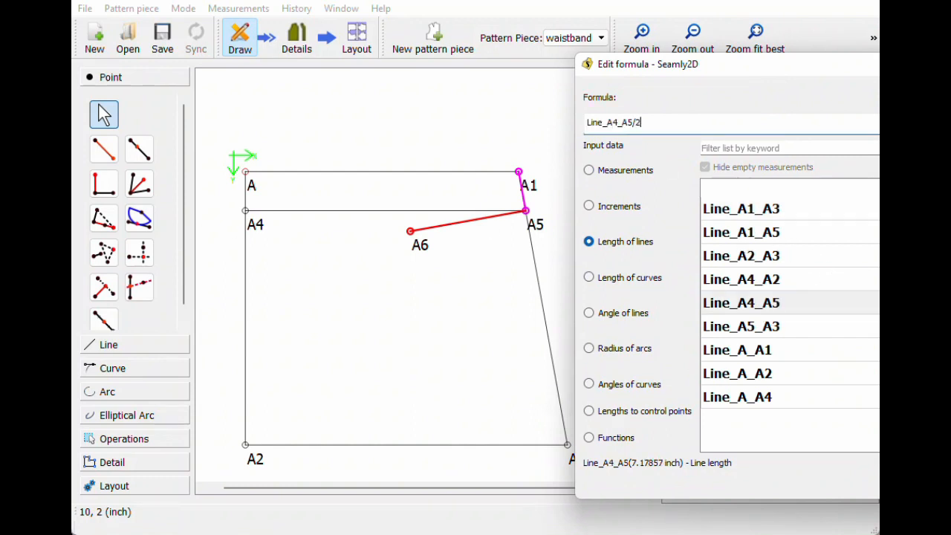
{"action": "key", "text": "Return"}
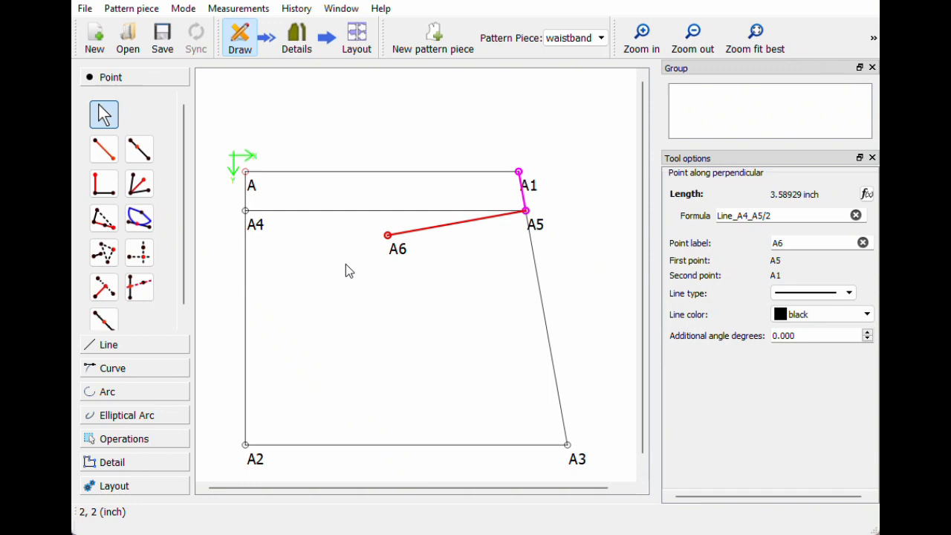
- Create a point that takes its X value from A and its Y value from A6
{"action": "left_click", "coordinate": [140, 260]}
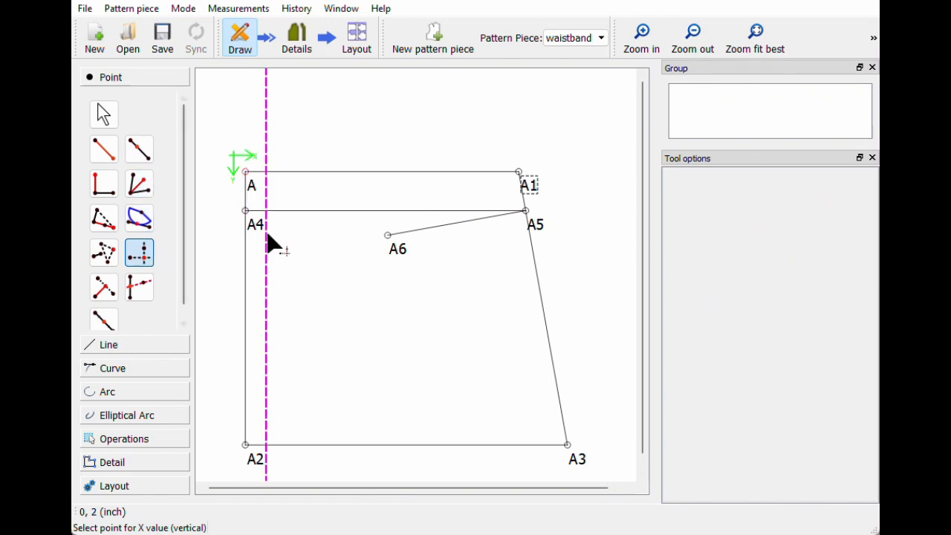
{"action": "left_click", "coordinate": [250, 186]}
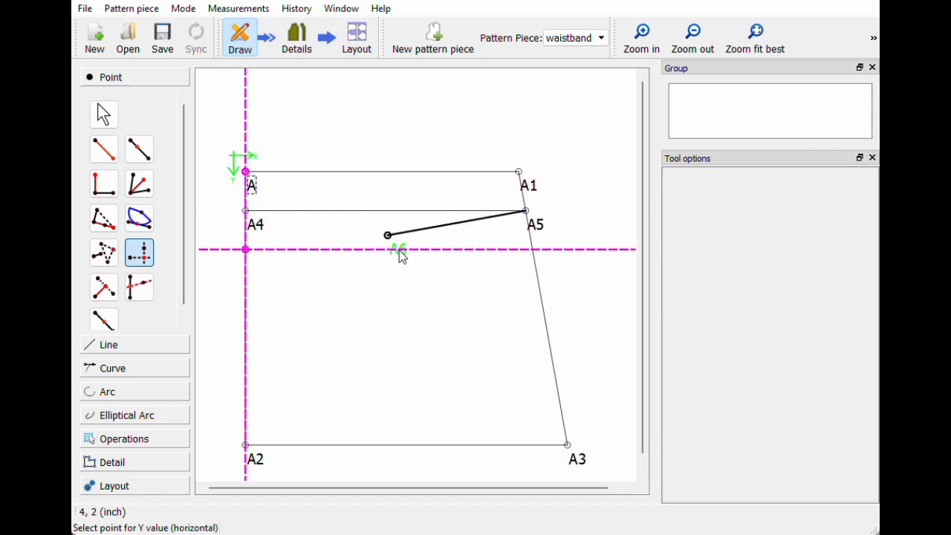
{"action": "left_click", "coordinate": [399, 249]}
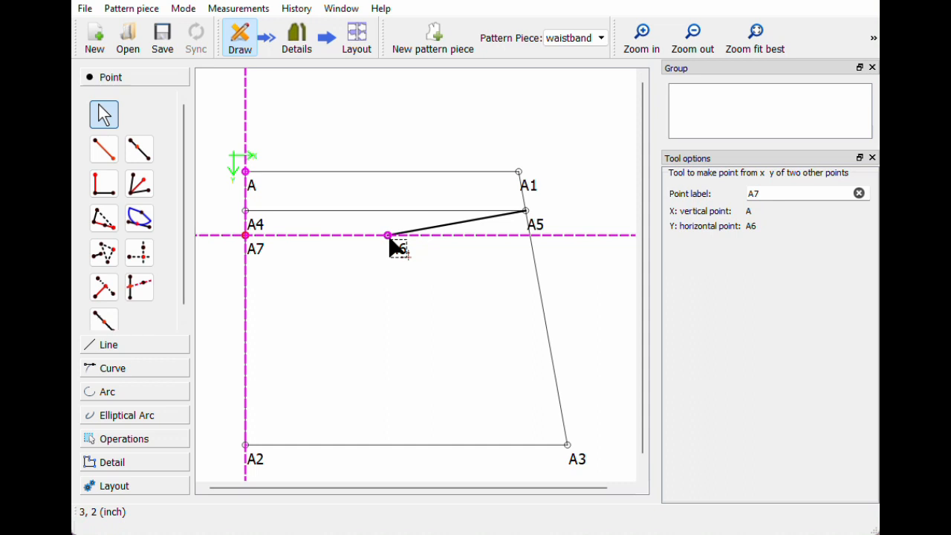
{"action": "left_click", "coordinate": [346, 306]}
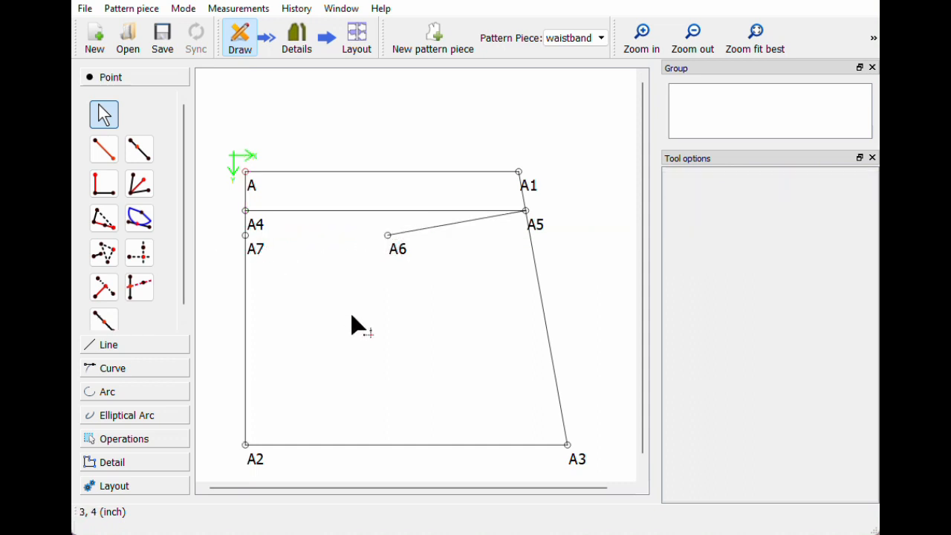
- Draw a fixed-point curve from A7 to A5, using A6 as both the second and third curve points
{"action": "left_click", "coordinate": [112, 369]}
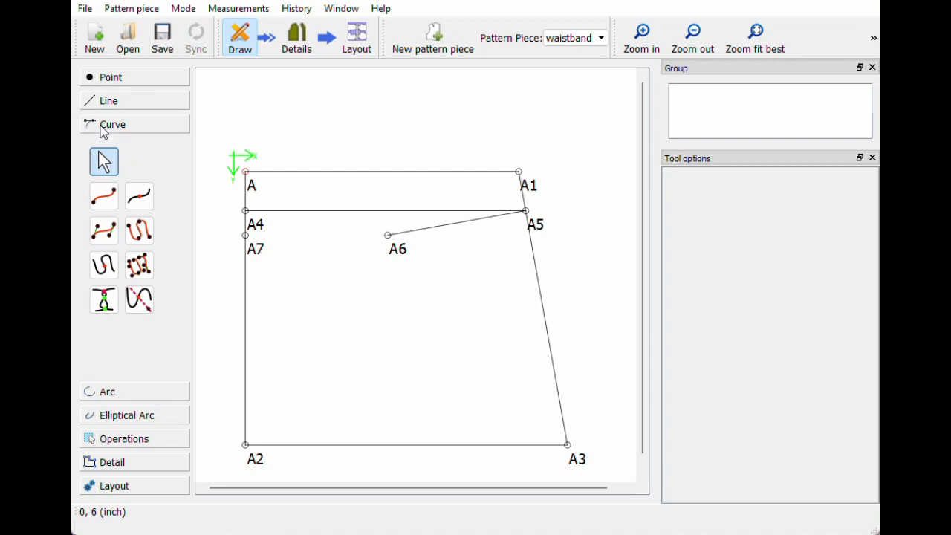
{"action": "left_click", "coordinate": [104, 232]}
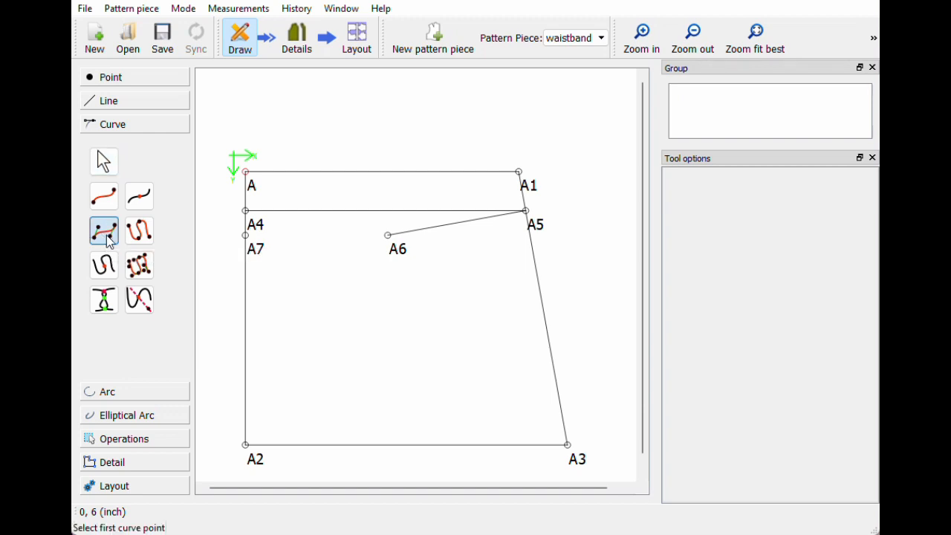
{"action": "left_click", "coordinate": [246, 235]}
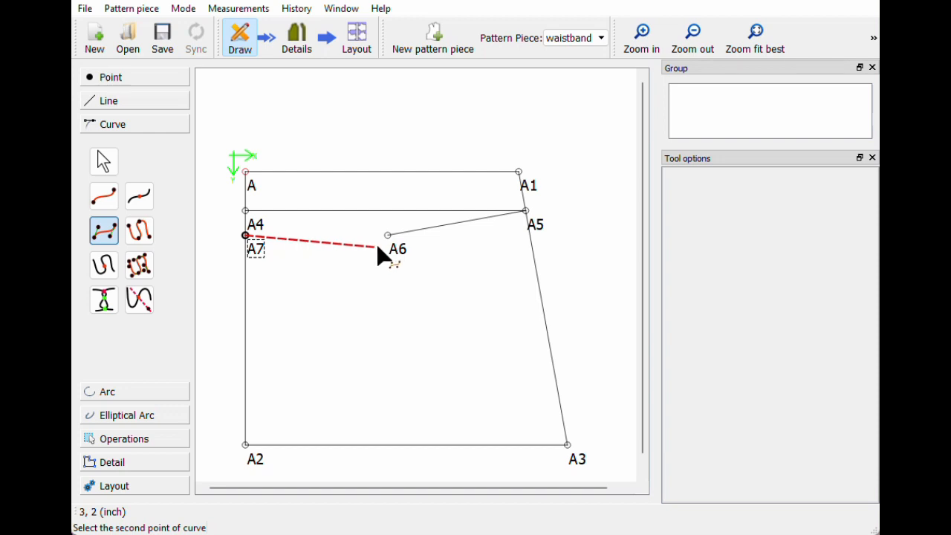
{"action": "left_click", "coordinate": [399, 251]}
{"action": "left_click", "coordinate": [399, 252]}
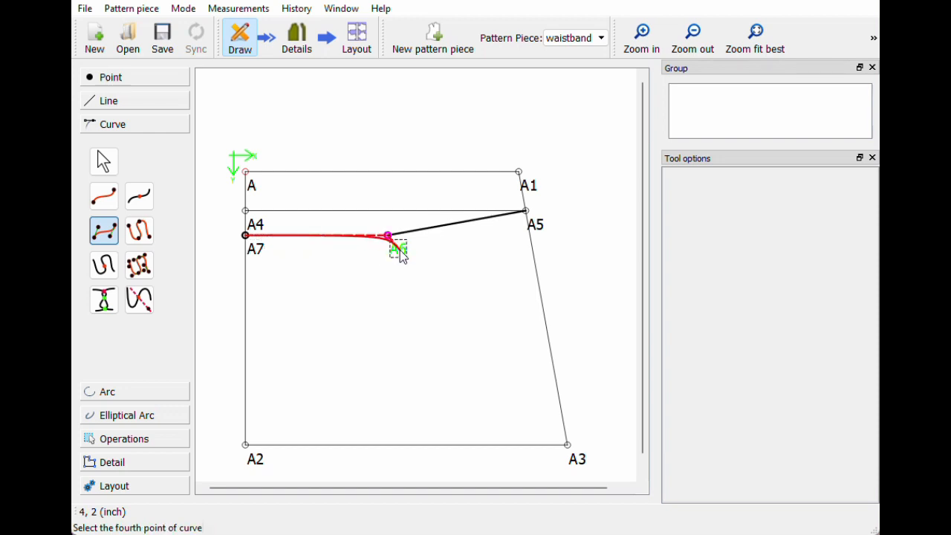
{"action": "left_click", "coordinate": [537, 225]}
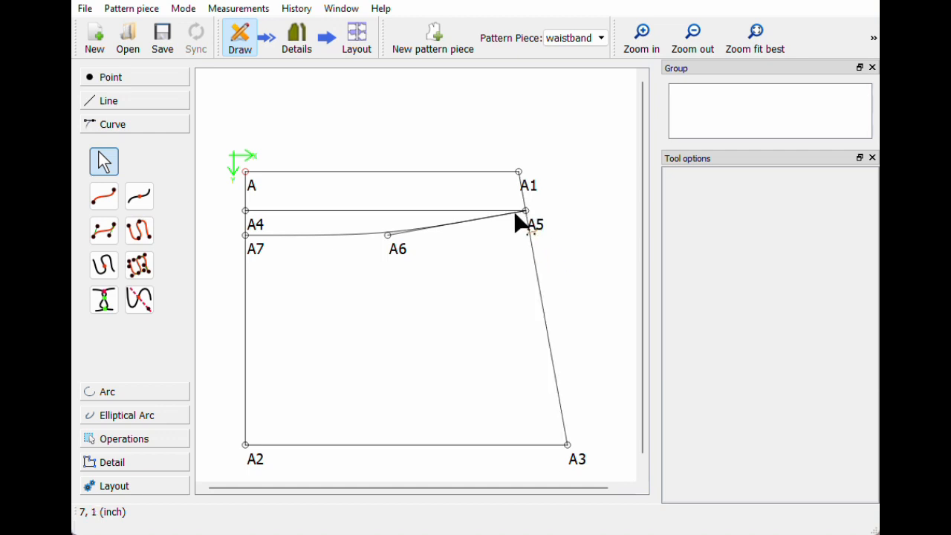
- Set the length formula of point A4 along line A–A2 to 1.5 inches
{"action": "mouse_move", "coordinate": [525, 180]}
{"action": "left_click", "coordinate": [540, 222]}
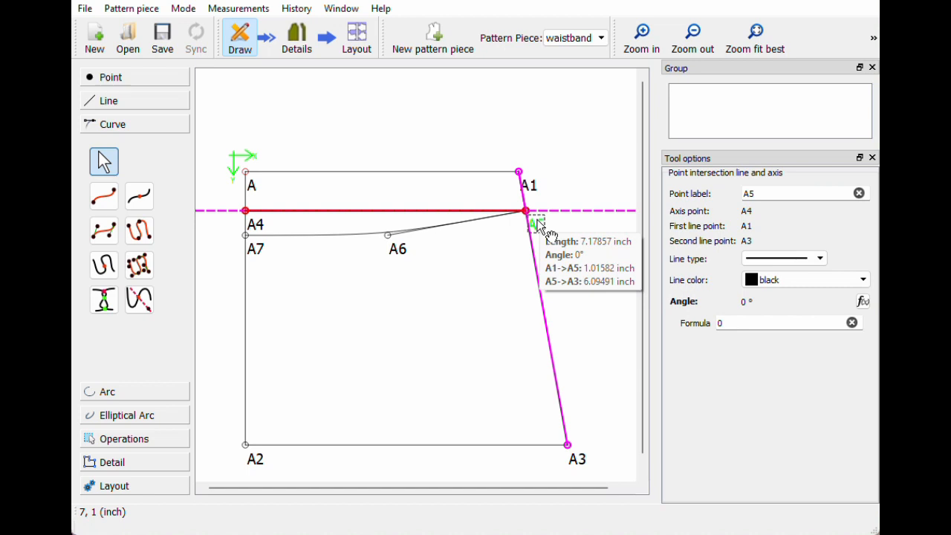
{"action": "left_click", "coordinate": [259, 226]}
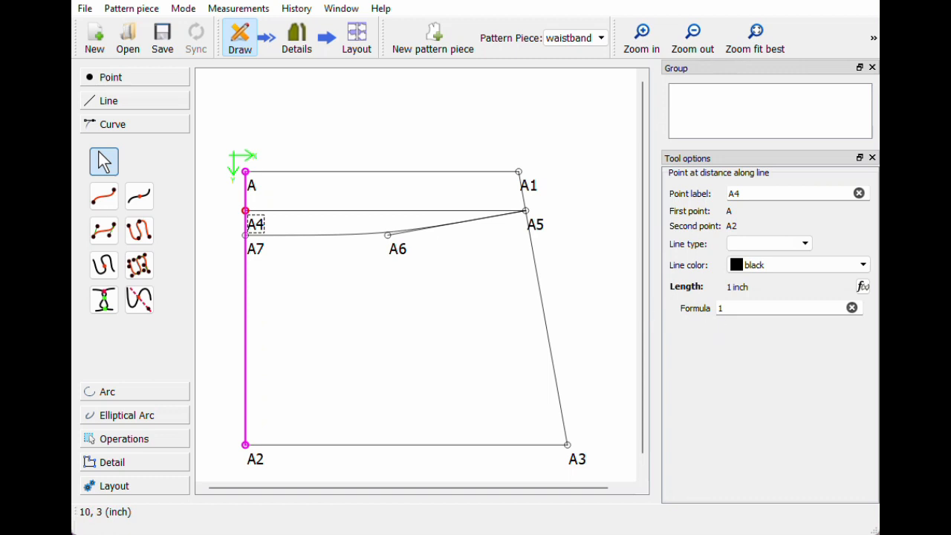
{"action": "double_click", "coordinate": [720, 308]}
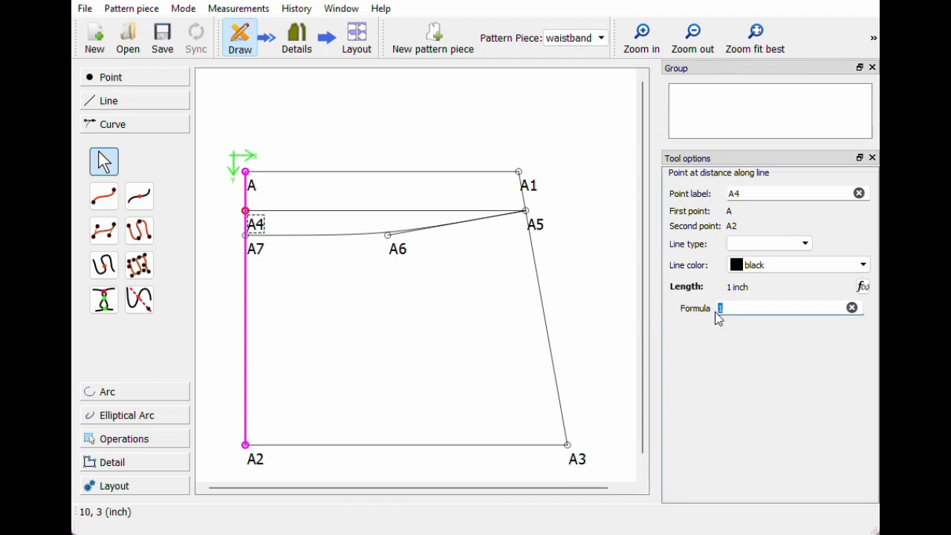
{"action": "type", "text": ".5"}
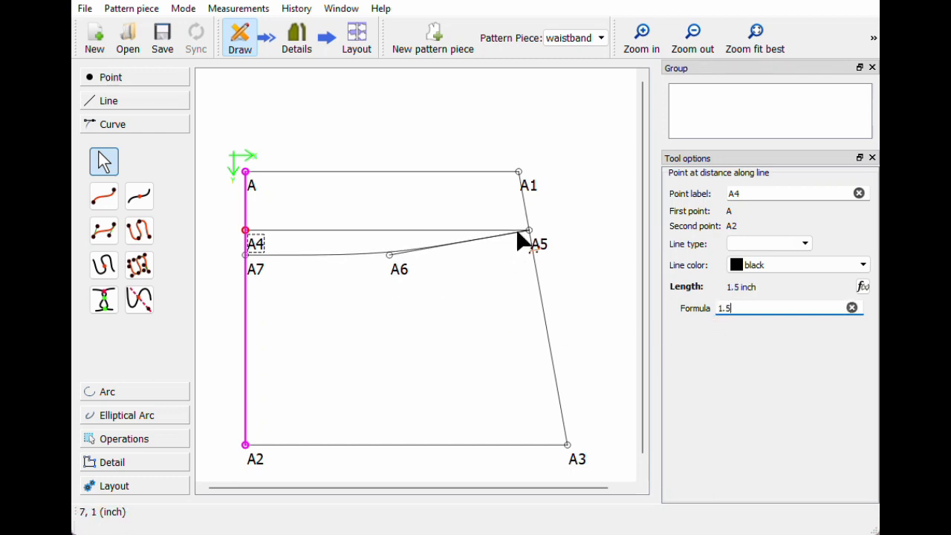
- Begin a point at distance and angle from A1, with its length formula set to Line_A5_A6
{"action": "left_click", "coordinate": [529, 190]}
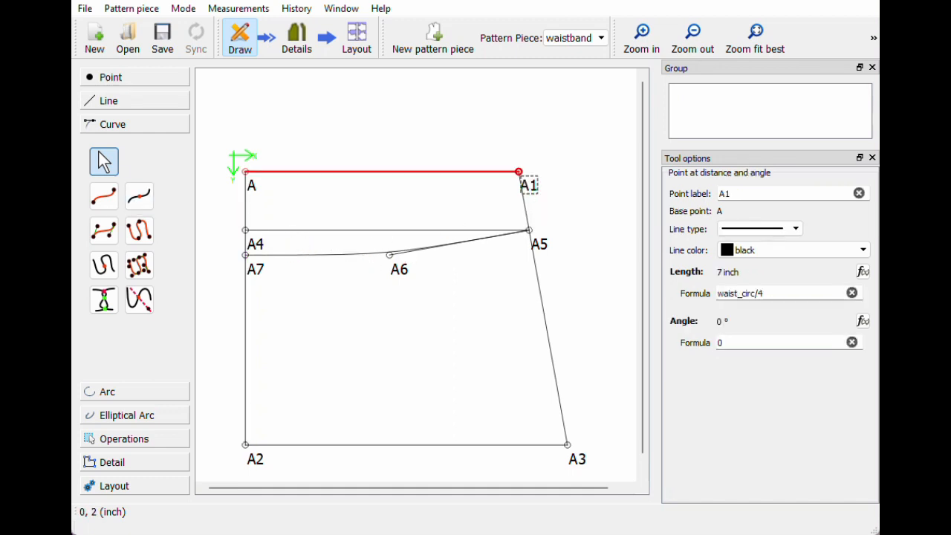
{"action": "left_click", "coordinate": [104, 79]}
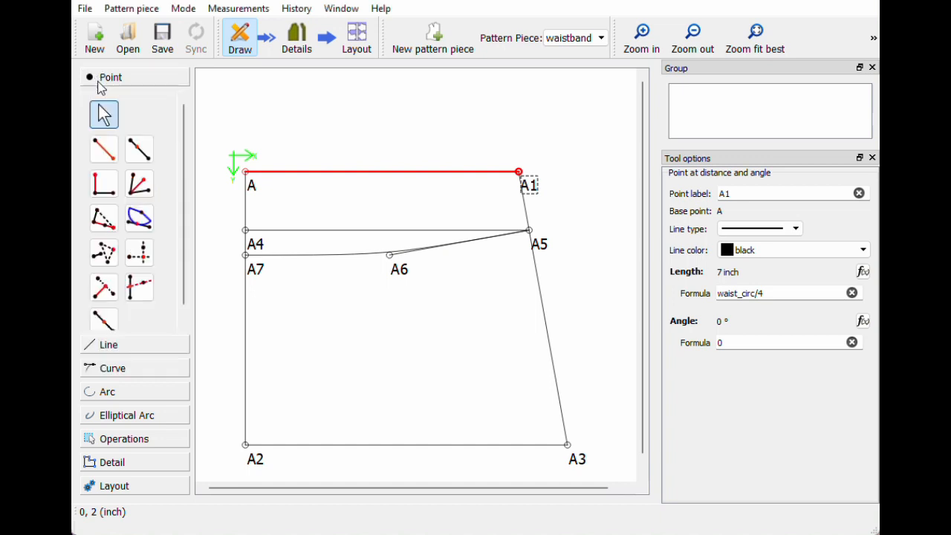
{"action": "left_click", "coordinate": [107, 154]}
{"action": "left_click", "coordinate": [524, 182]}
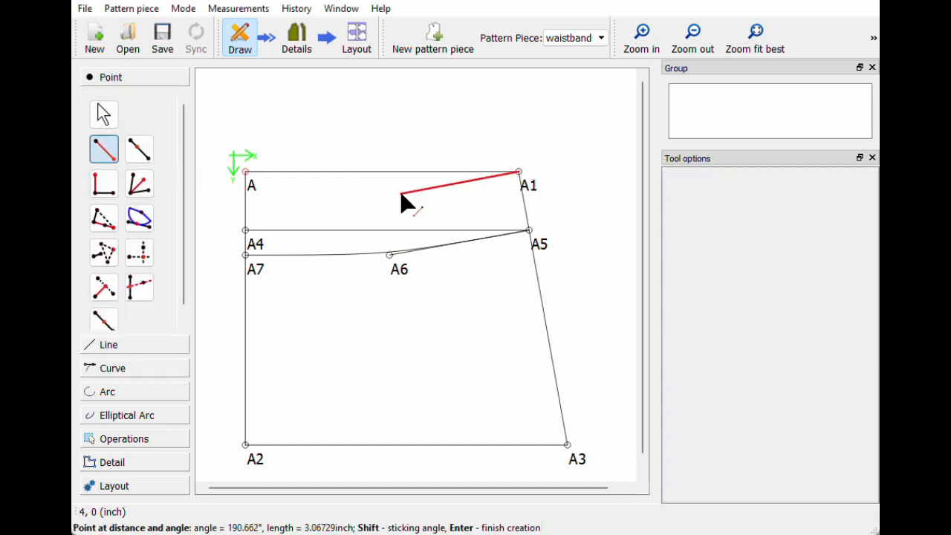
{"action": "left_click", "coordinate": [401, 194]}
{"action": "left_click_drag", "start_coordinate": [407, 126], "coordinate": [651, 110]}
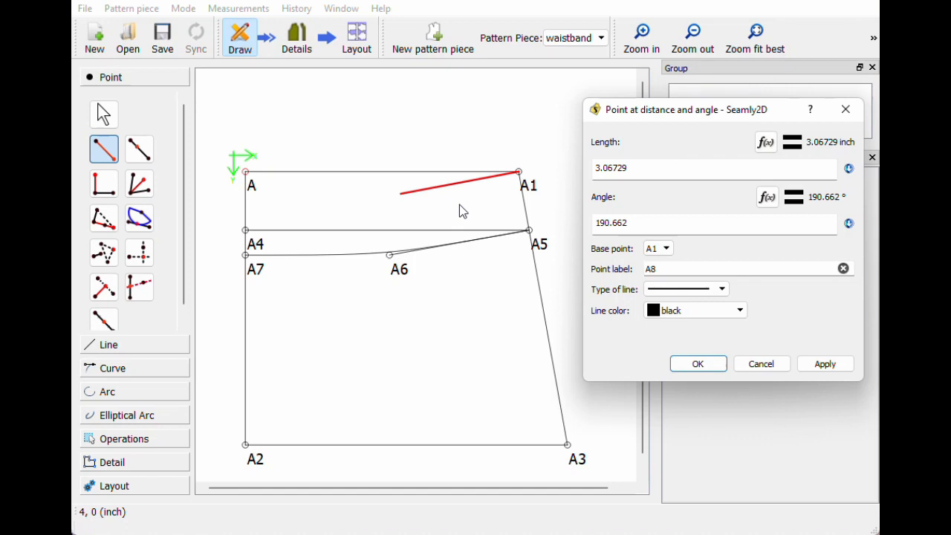
{"action": "left_click", "coordinate": [765, 142]}
{"action": "key", "text": "BackSpace"}
{"action": "key", "text": "BackSpace"}
{"action": "key", "text": "BackSpace"}
{"action": "key", "text": "BackSpace"}
{"action": "key", "text": "BackSpace"}
{"action": "key", "text": "BackSpace"}
{"action": "key", "text": "BackSpace"}
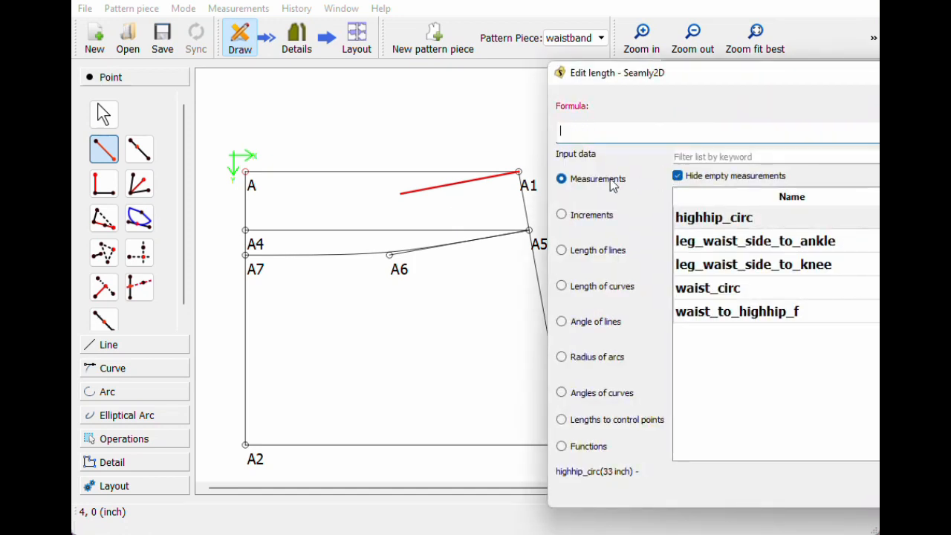
{"action": "left_click", "coordinate": [597, 252]}
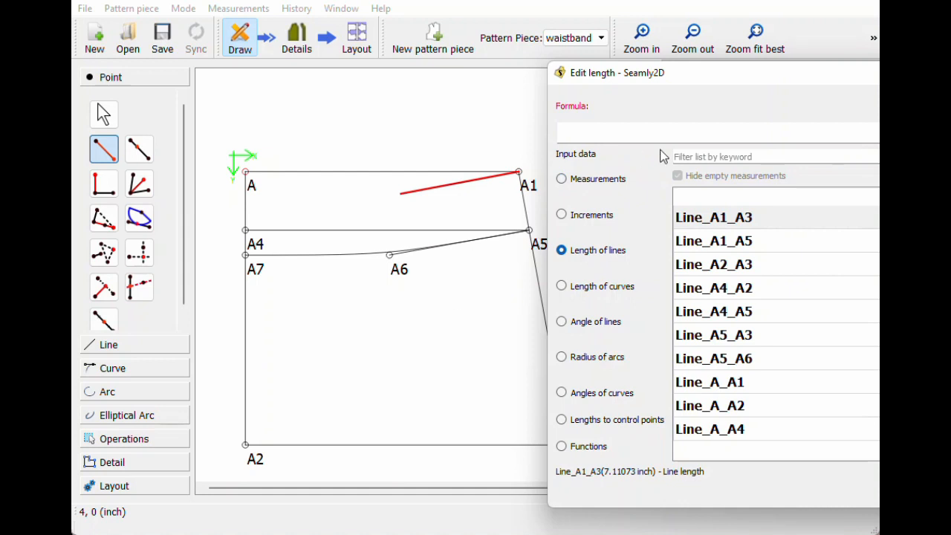
{"action": "type", "text": "a5"}
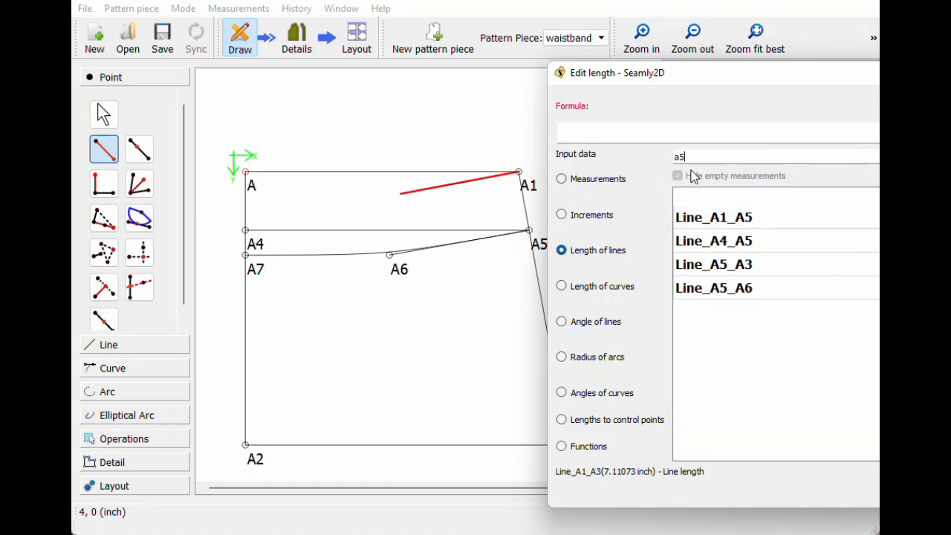
{"action": "double_click", "coordinate": [744, 294]}
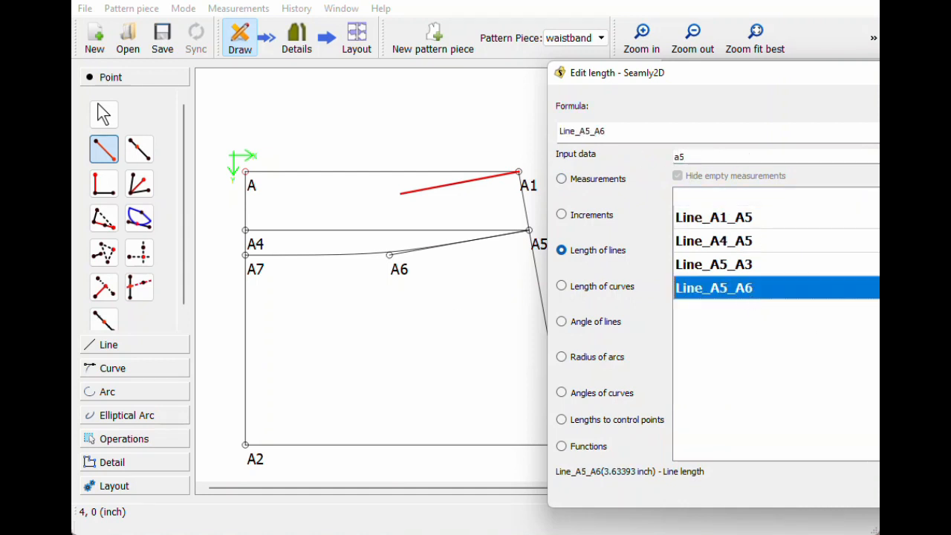
{"action": "key", "text": "Return"}
- Set the new point's angle formula to AngleLine_A5_A6 and create it with base point A1
{"action": "left_click", "coordinate": [644, 227]}
{"action": "left_click", "coordinate": [767, 197]}
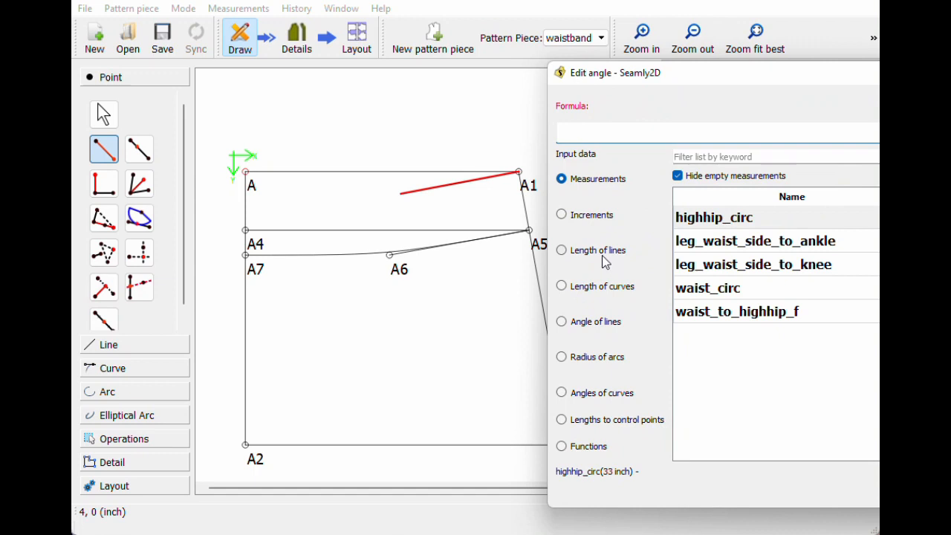
{"action": "left_click", "coordinate": [562, 321]}
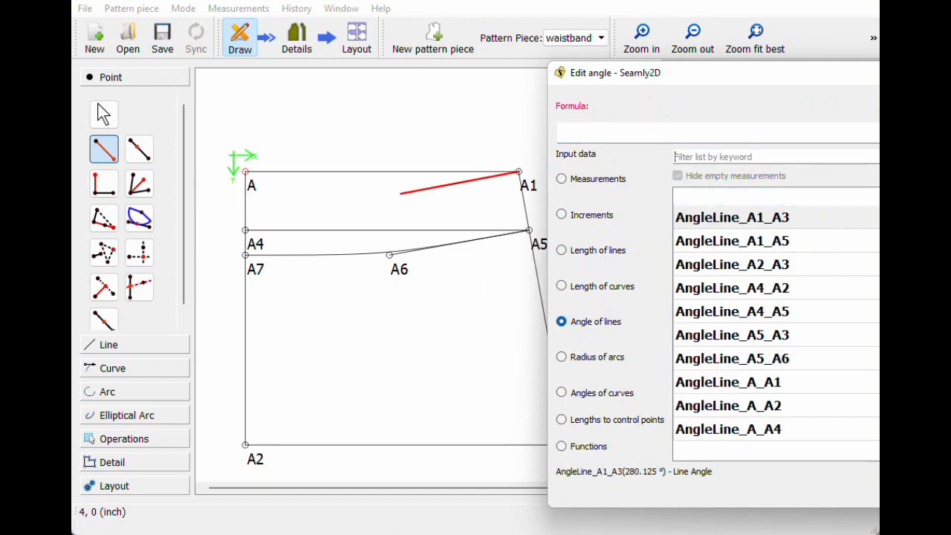
{"action": "left_click", "coordinate": [759, 165]}
{"action": "type", "text": "a5"}
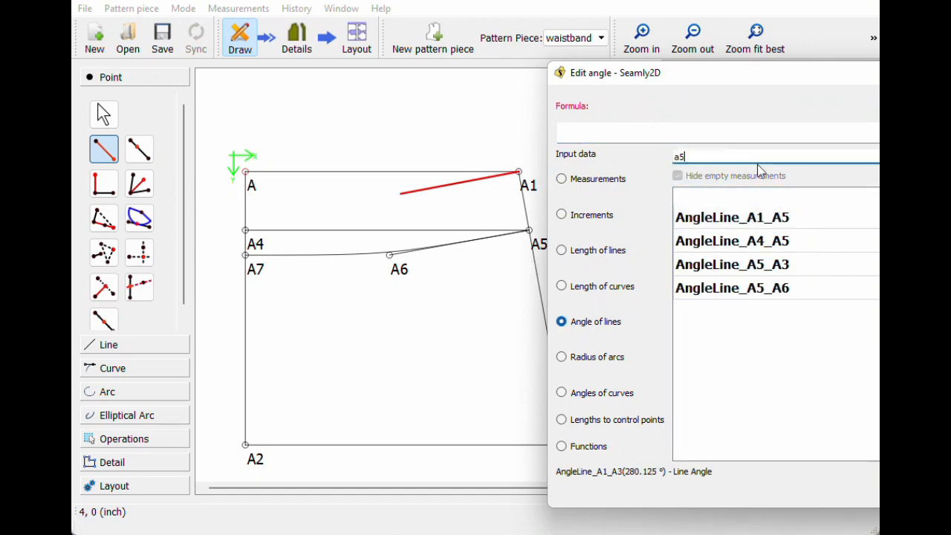
{"action": "double_click", "coordinate": [754, 292]}
{"action": "key", "text": "Return"}
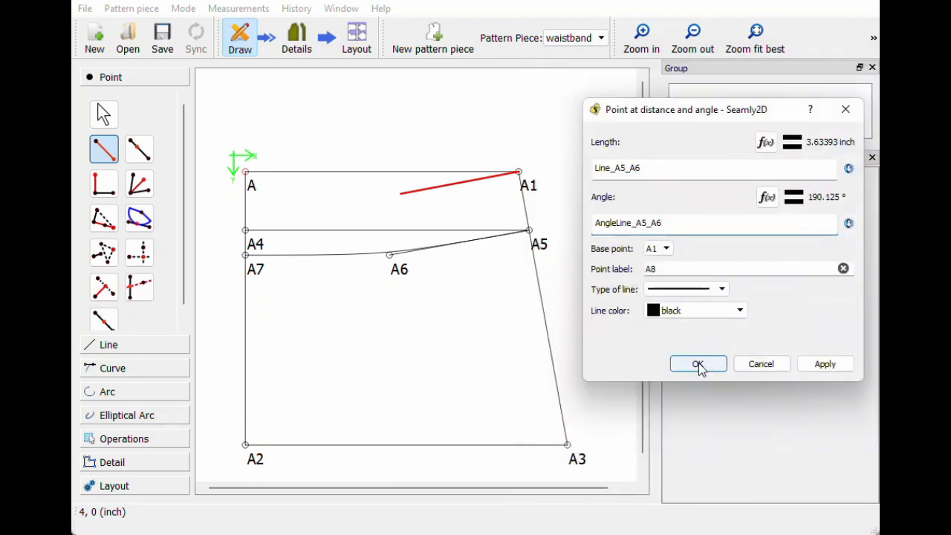
{"action": "left_click", "coordinate": [698, 363]}
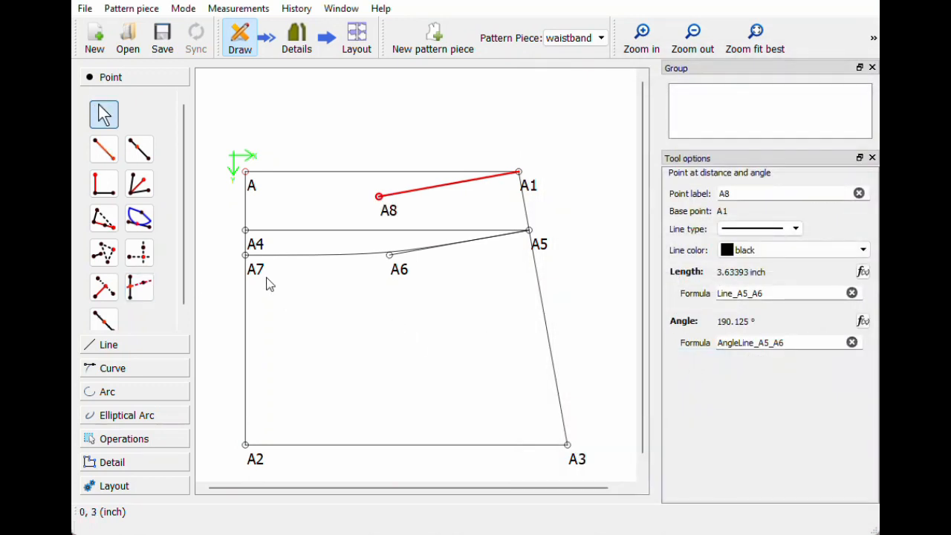
- Create a point that takes its X value from A and its Y value from A8
{"action": "left_click", "coordinate": [399, 272]}
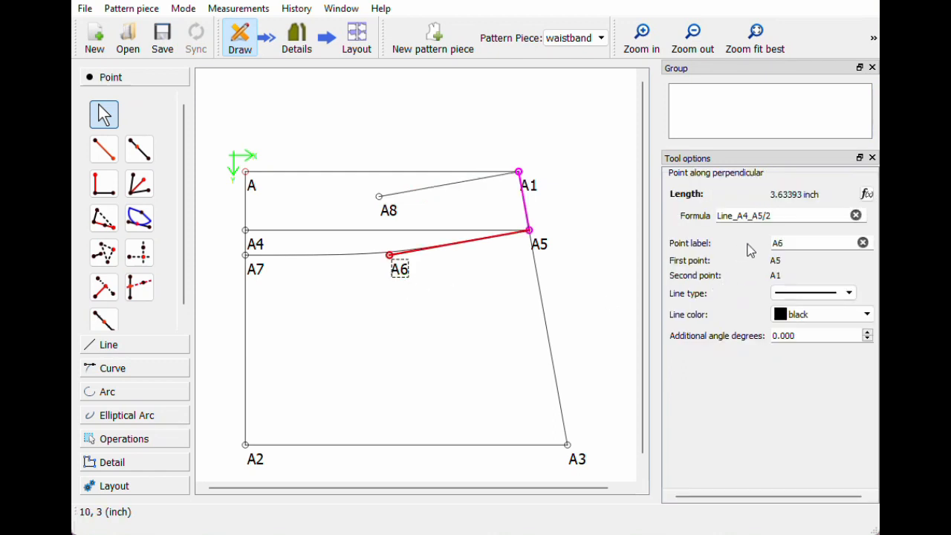
{"action": "left_click", "coordinate": [389, 212]}
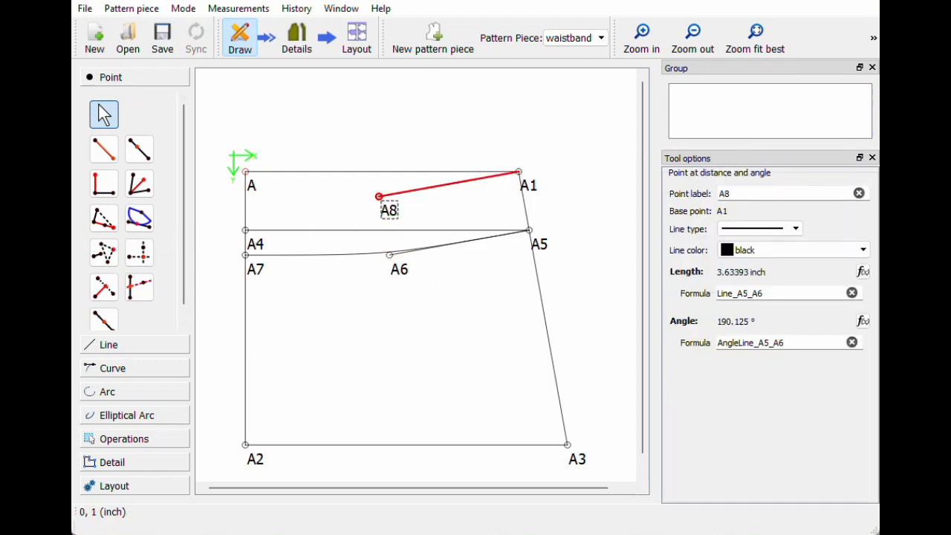
{"action": "left_click", "coordinate": [137, 256]}
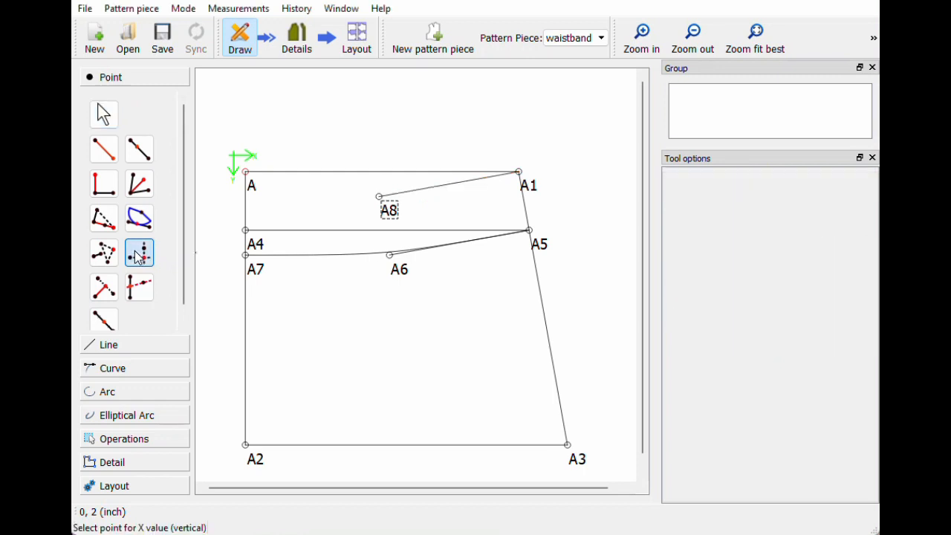
{"action": "left_click", "coordinate": [250, 182]}
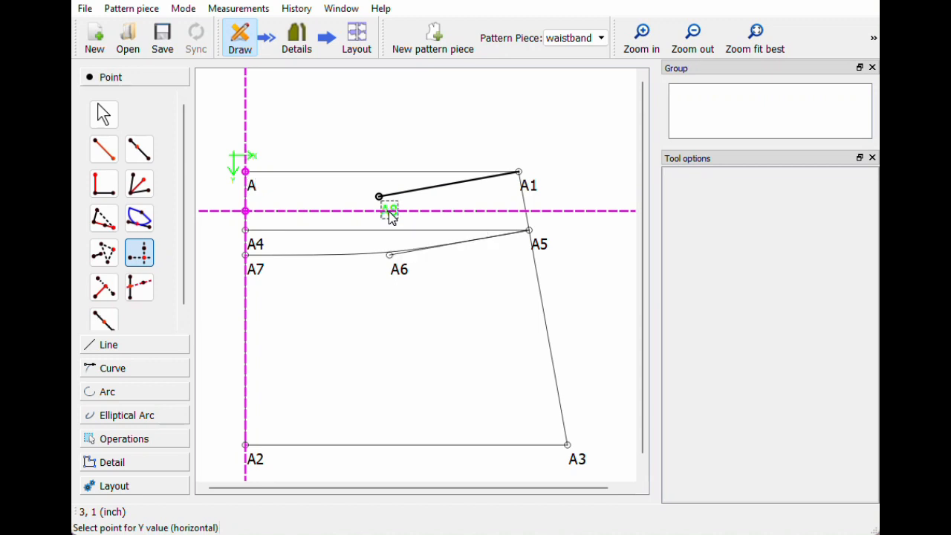
{"action": "left_click", "coordinate": [391, 214]}
- Draw a fixed-point curve from A9 to A1, using A8 as both the second and third curve points
{"action": "left_click", "coordinate": [117, 369]}
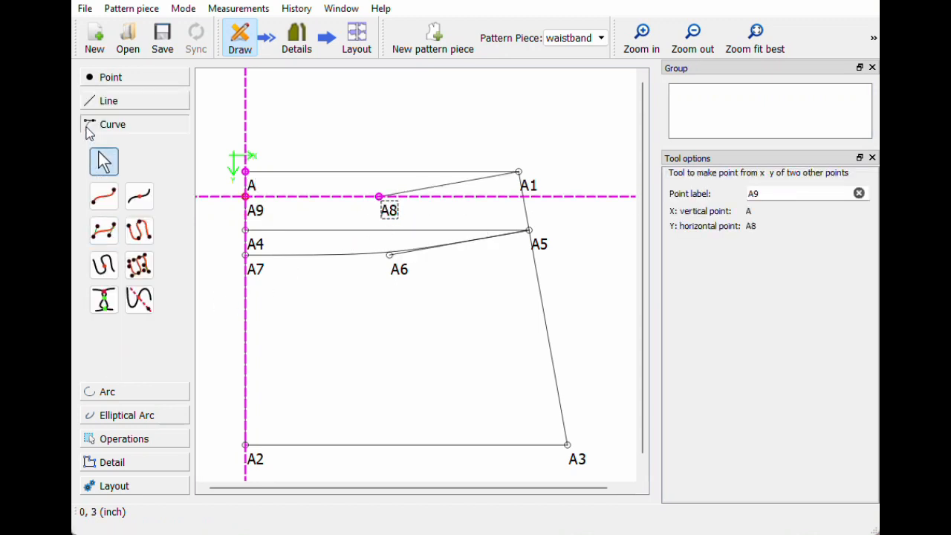
{"action": "left_click", "coordinate": [104, 232]}
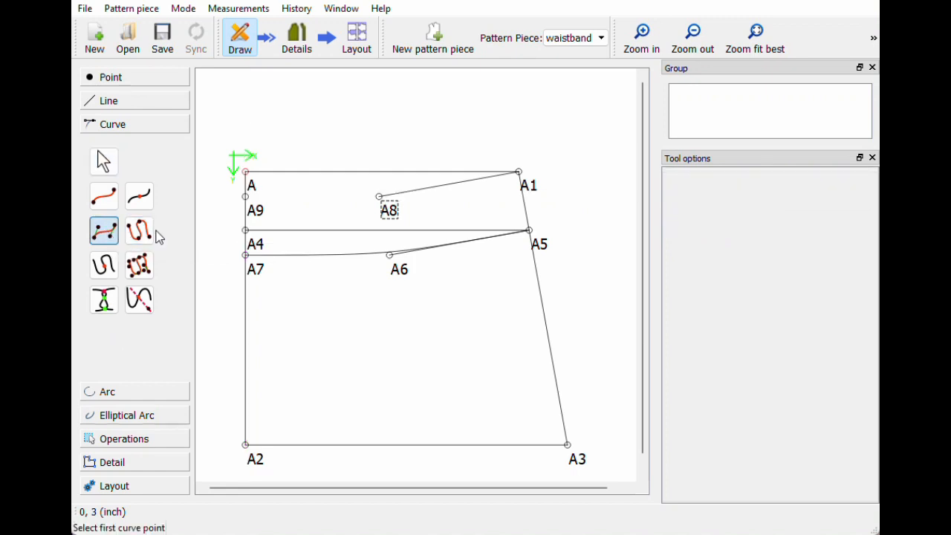
{"action": "left_click", "coordinate": [256, 210]}
{"action": "left_click", "coordinate": [379, 197]}
{"action": "left_click", "coordinate": [380, 196]}
{"action": "left_click", "coordinate": [529, 186]}
{"action": "key", "text": "Return"}
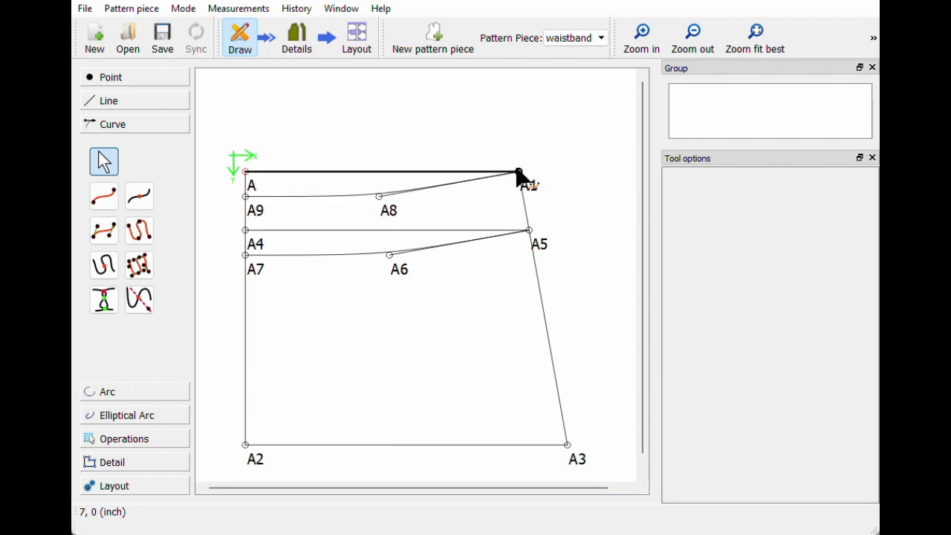
- Place a point on line A5–A3 at a distance of 2 inches from A5
{"action": "scroll", "coordinate": [606, 214], "scroll_direction": "down", "scroll_amount": 1}
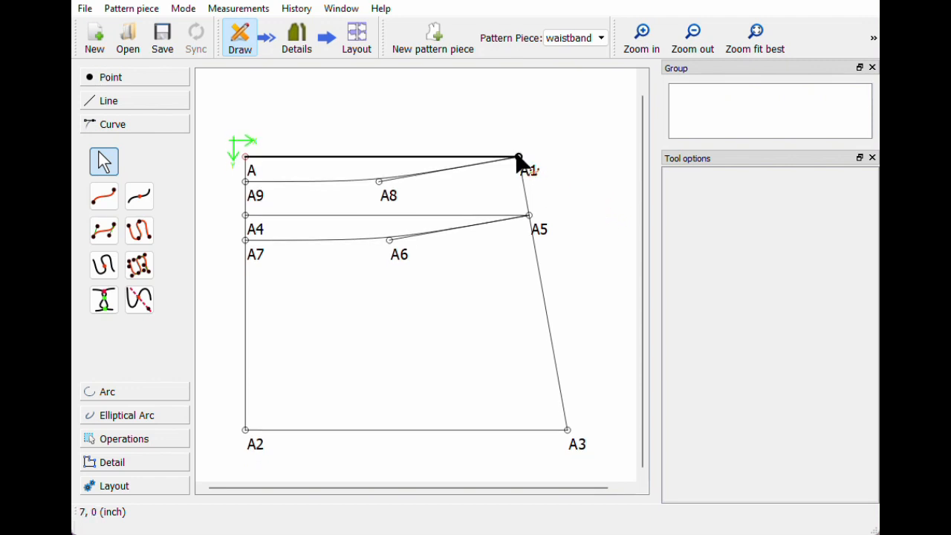
{"action": "left_click", "coordinate": [118, 80]}
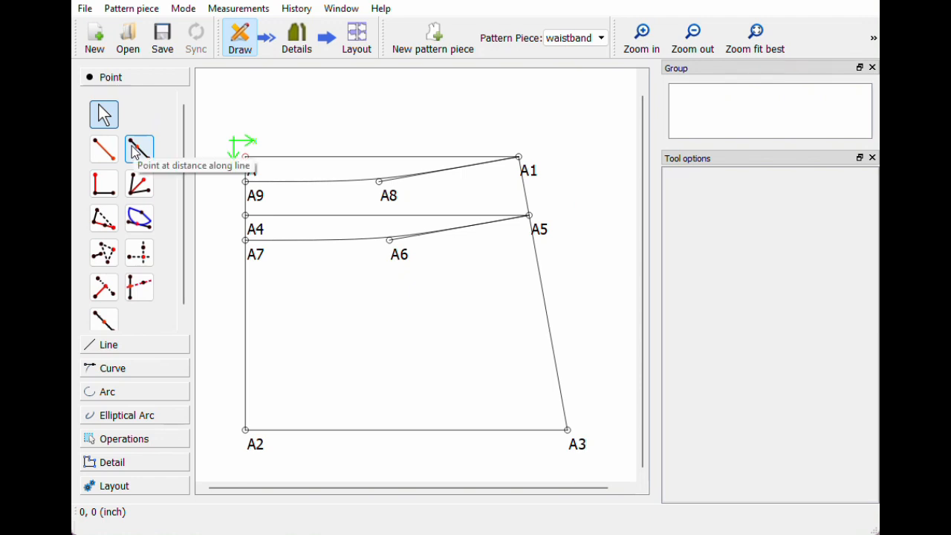
{"action": "left_click", "coordinate": [137, 149]}
{"action": "left_click", "coordinate": [541, 235]}
{"action": "left_click", "coordinate": [567, 430]}
{"action": "left_click_drag", "start_coordinate": [424, 149], "coordinate": [679, 111]}
{"action": "type", "text": "2"}
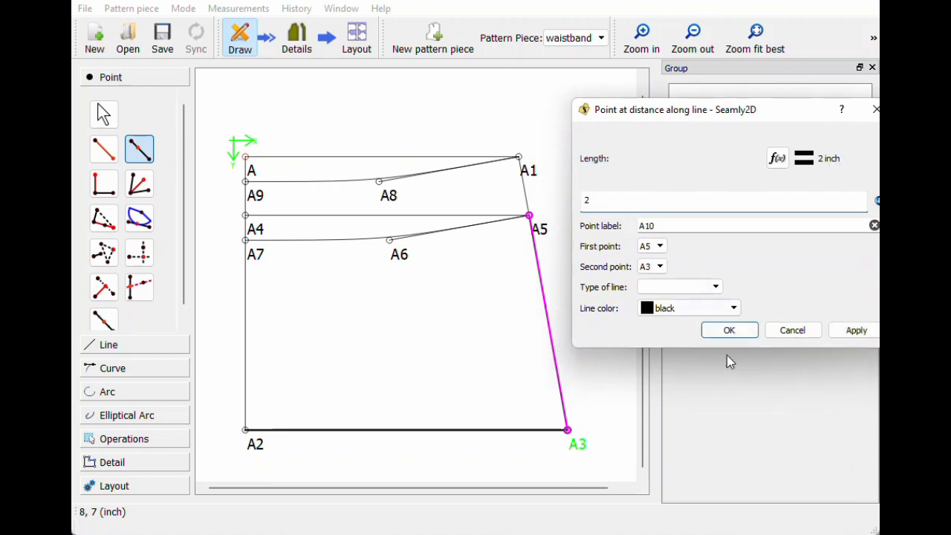
{"action": "left_click", "coordinate": [729, 330]}
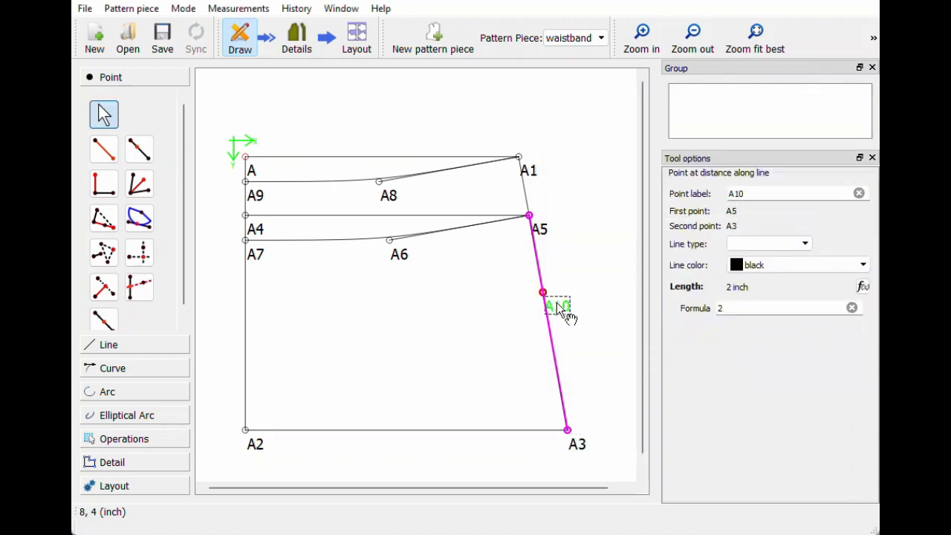
- Move the A1 label above its point and remove point A10 from line A5–A3
{"action": "left_click", "coordinate": [527, 169]}
{"action": "left_click", "coordinate": [569, 306]}
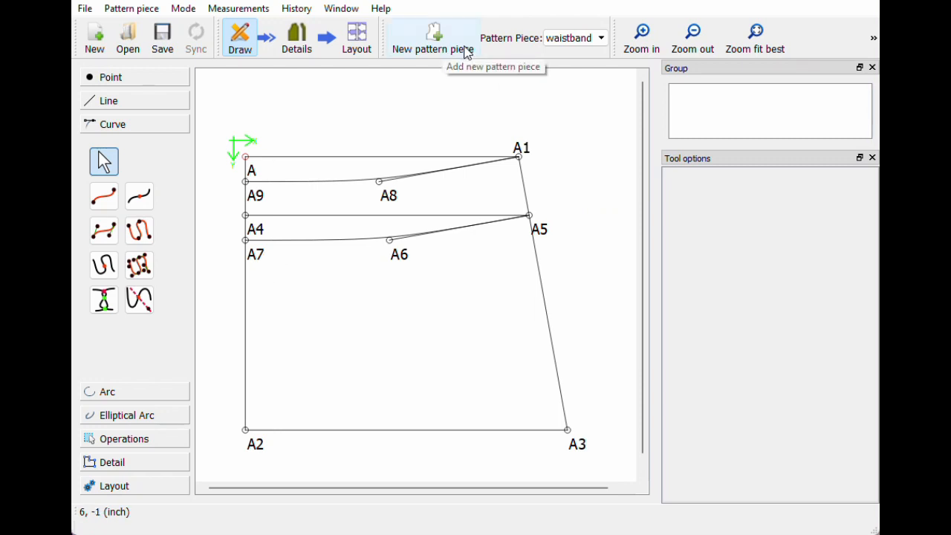
- Define a pattern detail's main path clockwise through A9, the A9–A1 curve, A5, the A7–A5 curve and A7
{"action": "left_click", "coordinate": [97, 463]}
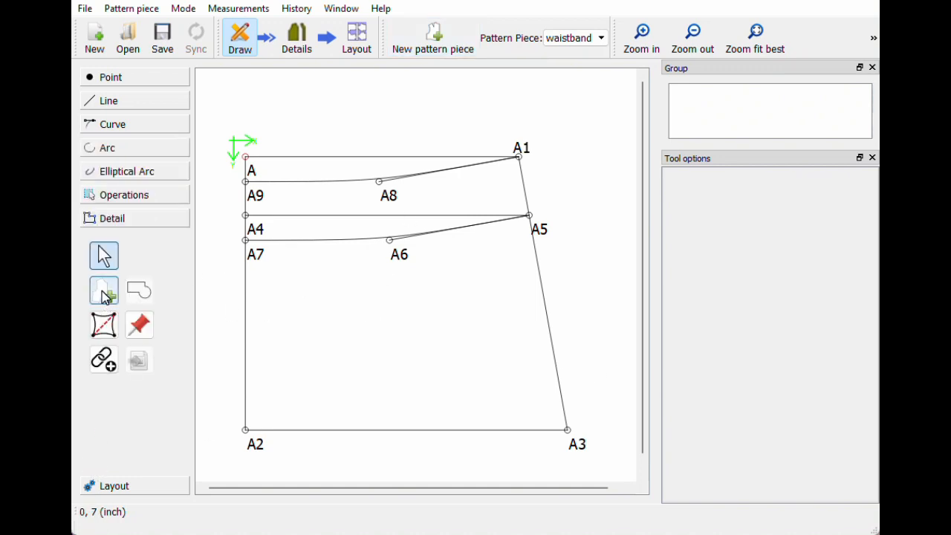
{"action": "left_click", "coordinate": [104, 295]}
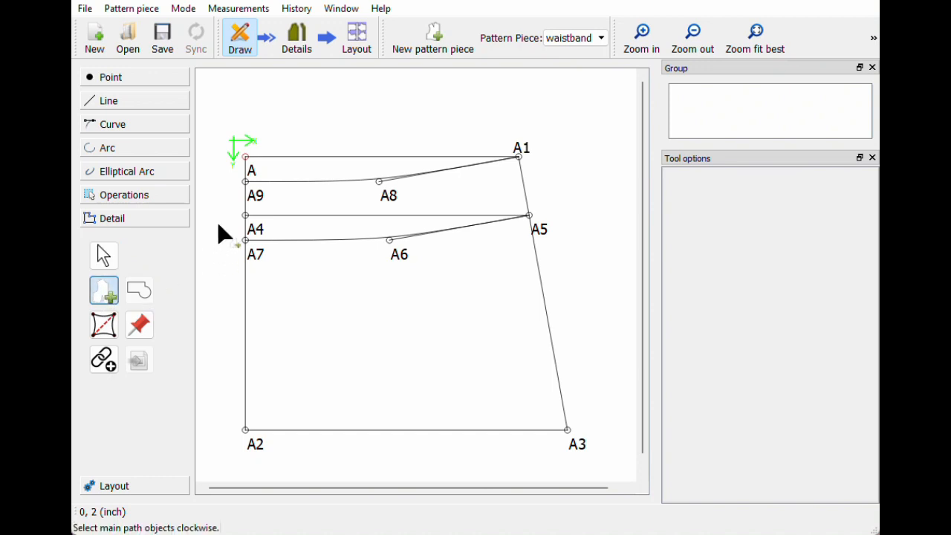
{"action": "left_click", "coordinate": [261, 196]}
{"action": "left_click", "coordinate": [277, 182]}
{"action": "left_click", "coordinate": [536, 227]}
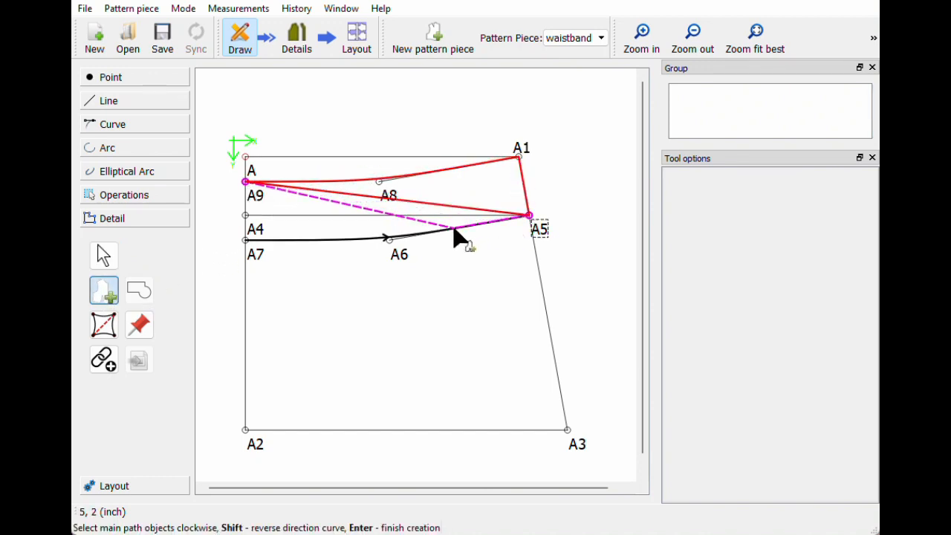
{"action": "left_click", "coordinate": [456, 238]}
{"action": "left_click", "coordinate": [250, 252]}
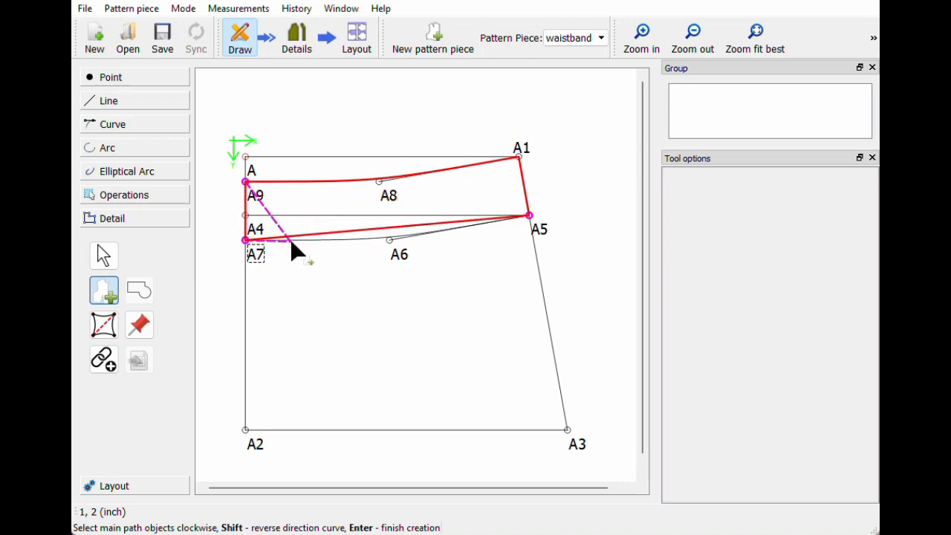
{"action": "left_click", "coordinate": [297, 239]}
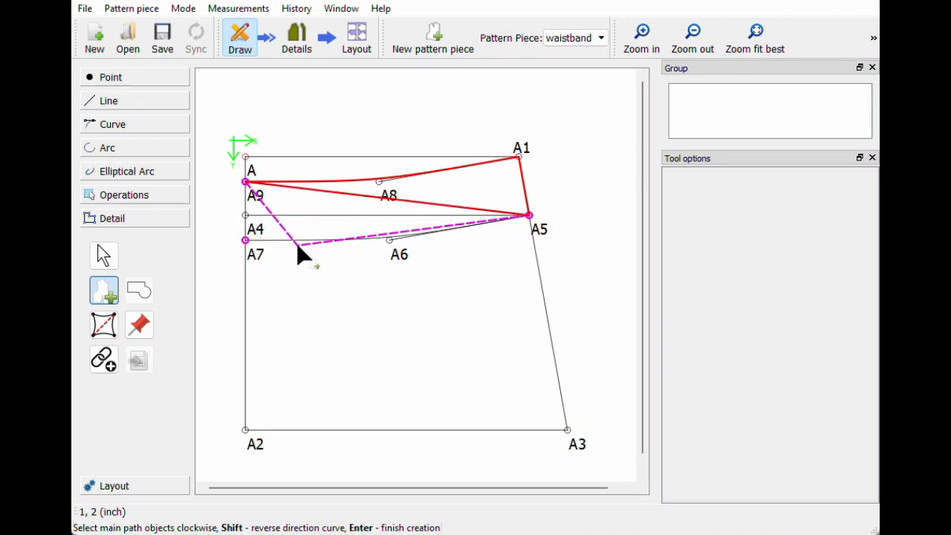
{"action": "key", "text": "Return"}
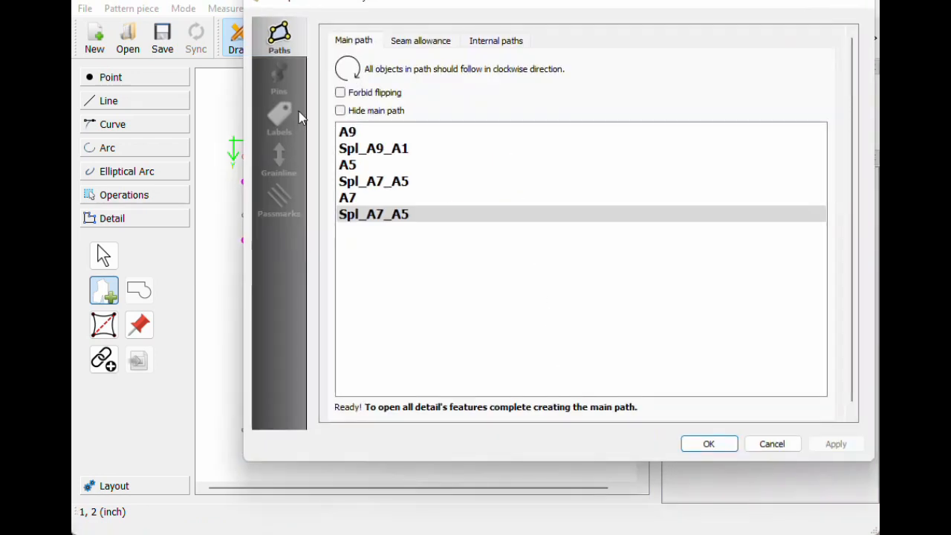
- Remove the duplicate Spl_A7_A5 entry after A7 from the detail's main path
{"action": "left_click_drag", "start_coordinate": [324, 16], "coordinate": [601, 10]}
{"action": "left_click", "coordinate": [634, 232]}
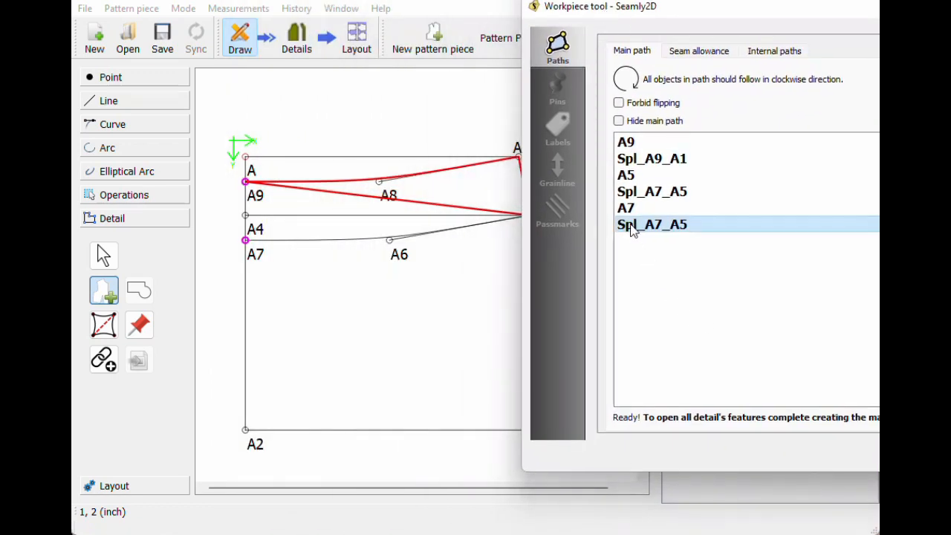
{"action": "right_click", "coordinate": [649, 232]}
{"action": "left_click", "coordinate": [665, 270]}
{"action": "left_click_drag", "start_coordinate": [583, 7], "coordinate": [622, 17]}
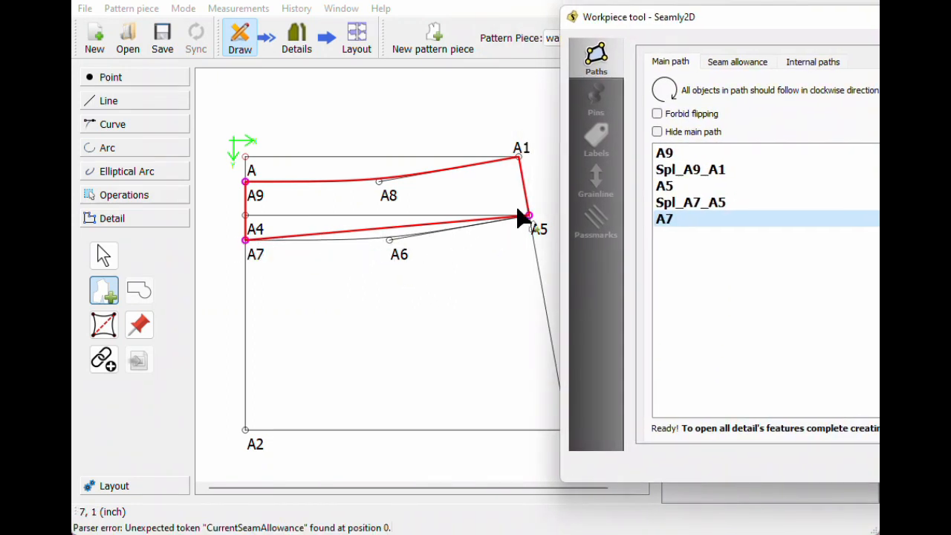
- Reverse curve Spl_A7_A5 in the main path and view the completed waistband detail in Details mode
{"action": "left_click", "coordinate": [677, 206]}
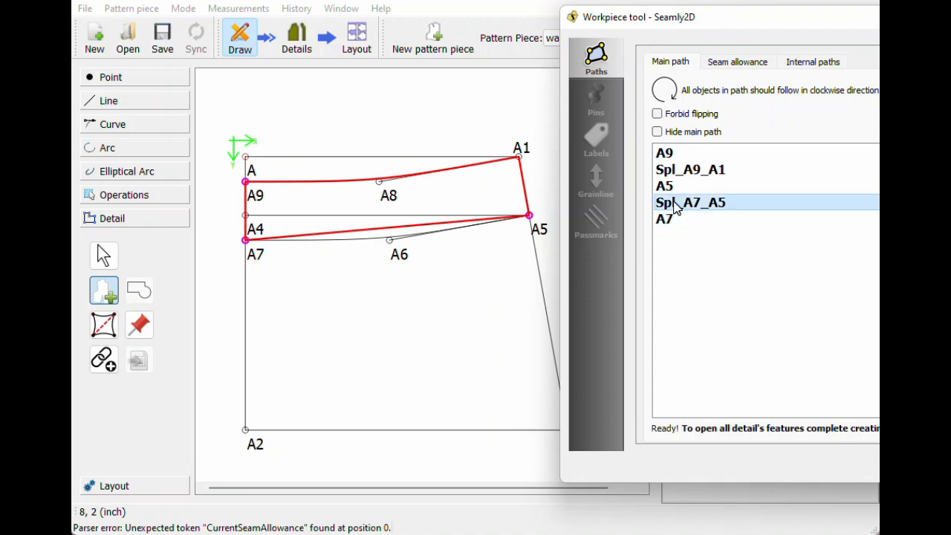
{"action": "right_click", "coordinate": [675, 208]}
{"action": "left_click", "coordinate": [680, 214]}
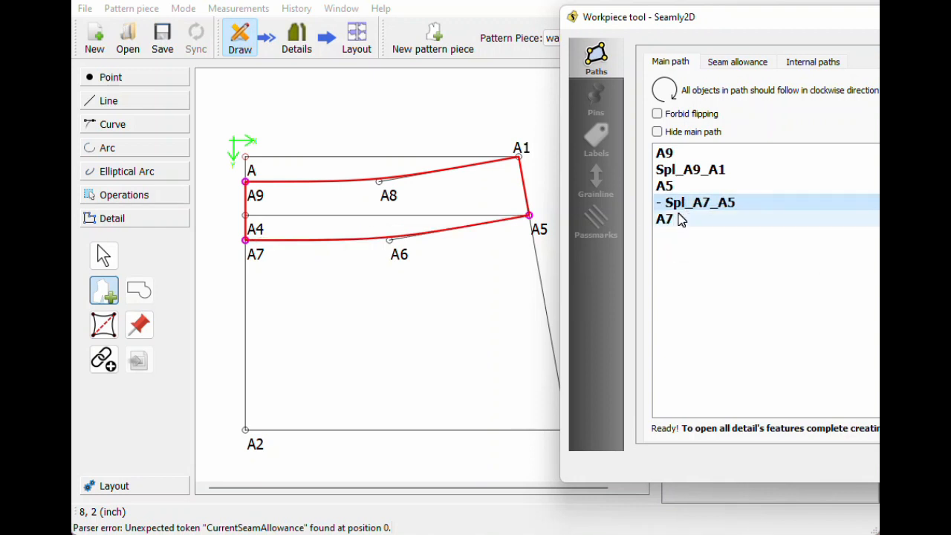
{"action": "key", "text": "Return"}
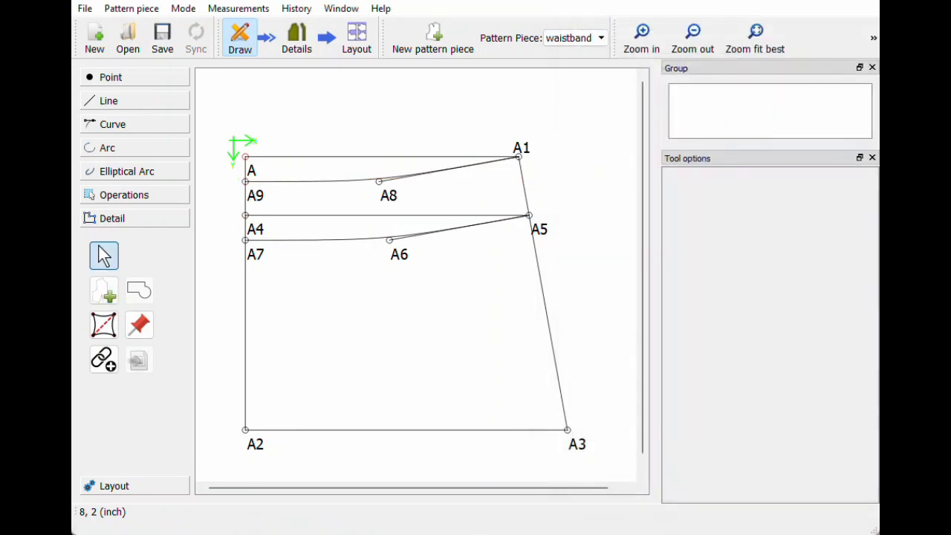
{"action": "left_click", "coordinate": [296, 41]}
{"action": "left_click", "coordinate": [749, 41]}
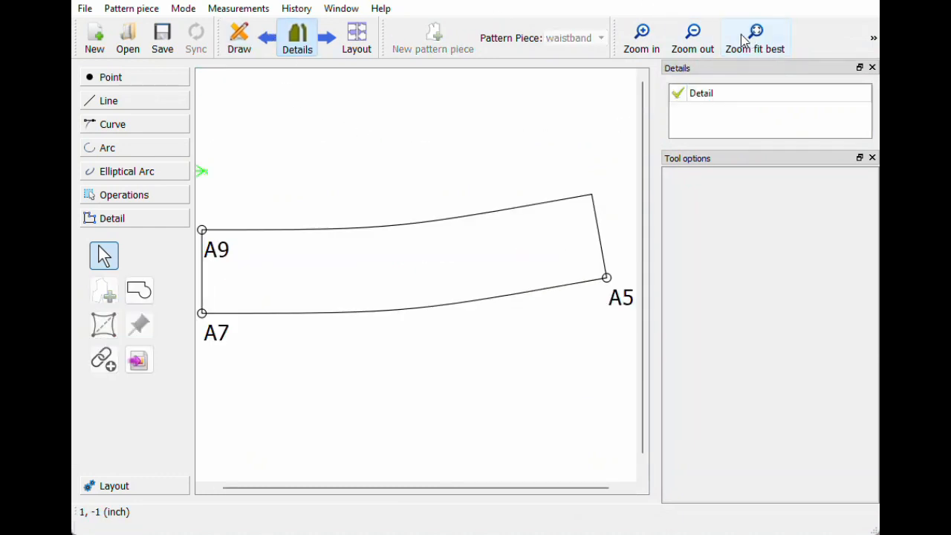
- Return to Draw mode and add a new pattern piece named "circle skirt"
{"action": "left_click", "coordinate": [239, 41]}
{"action": "left_click", "coordinate": [568, 37]}
{"action": "left_click", "coordinate": [569, 51]}
{"action": "left_click", "coordinate": [431, 44]}
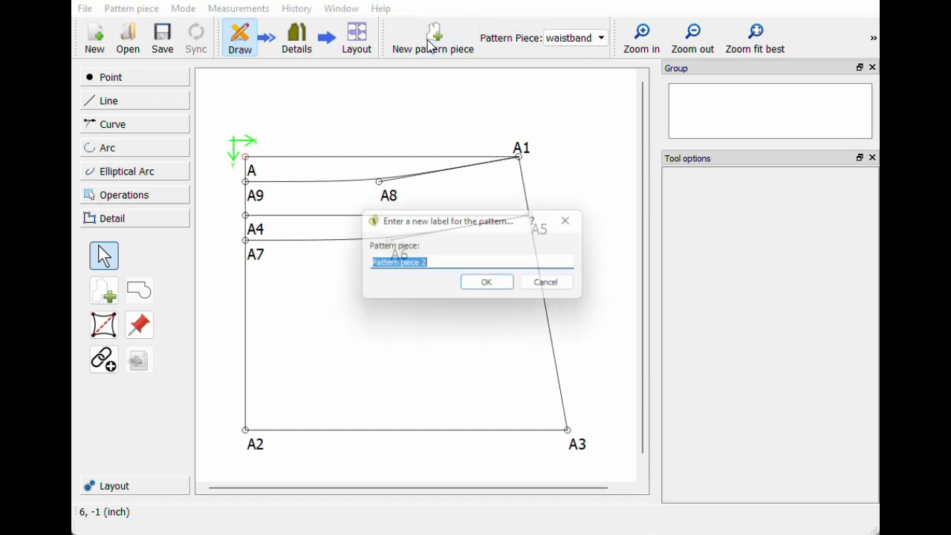
{"action": "type", "text": "circle skirt"}
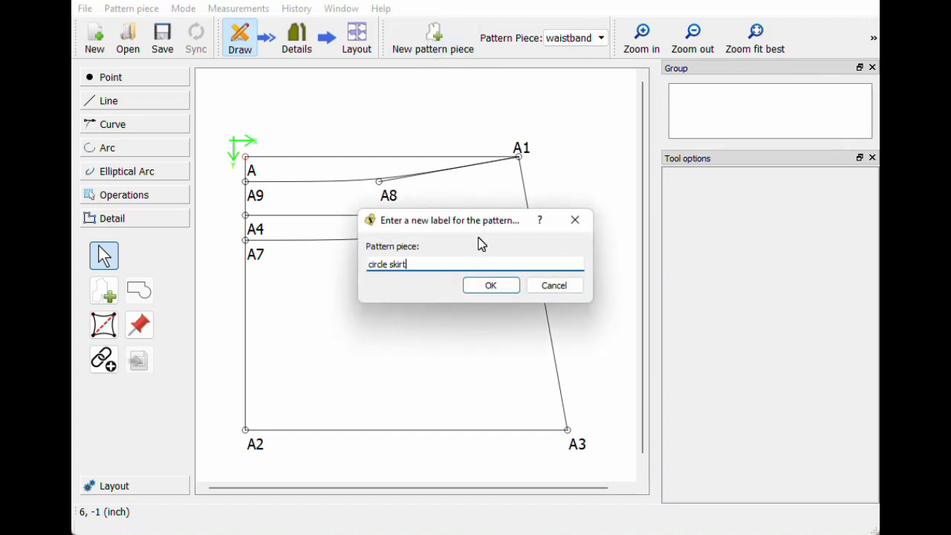
{"action": "key", "text": "Return"}
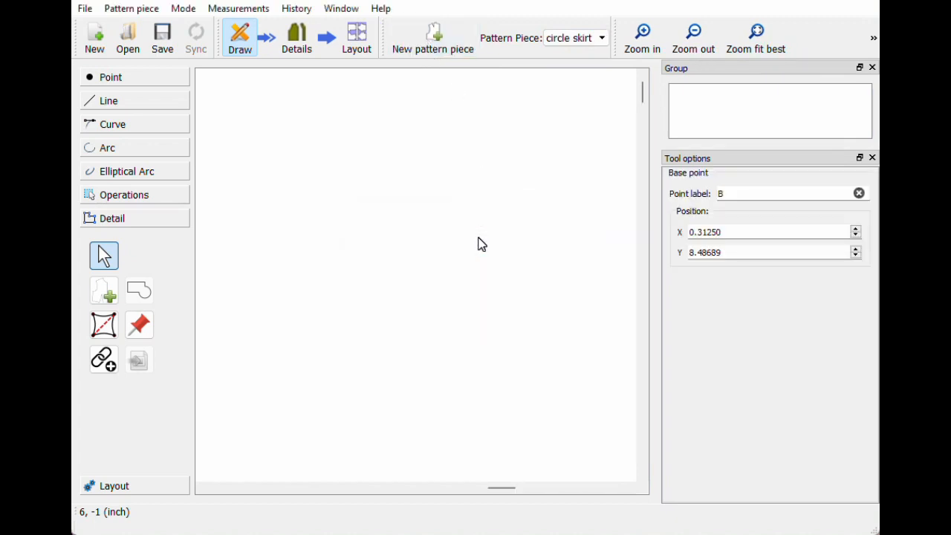
- Position base point B at X 10.31250 and Y 0.48690, and move its label directly beneath the point
{"action": "left_click", "coordinate": [756, 34]}
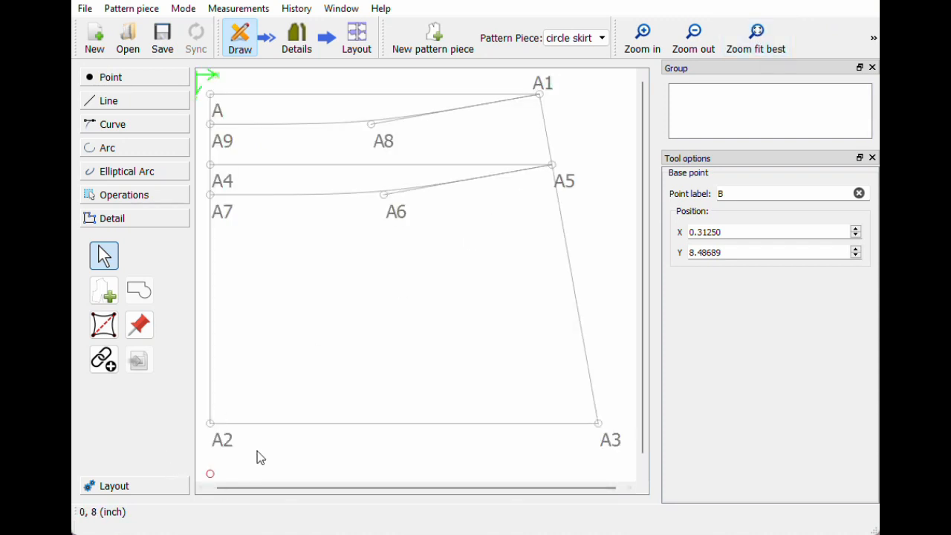
{"action": "left_click", "coordinate": [856, 230]}
{"action": "left_click_drag", "start_coordinate": [857, 230], "coordinate": [857, 231]}
{"action": "left_click", "coordinate": [856, 249]}
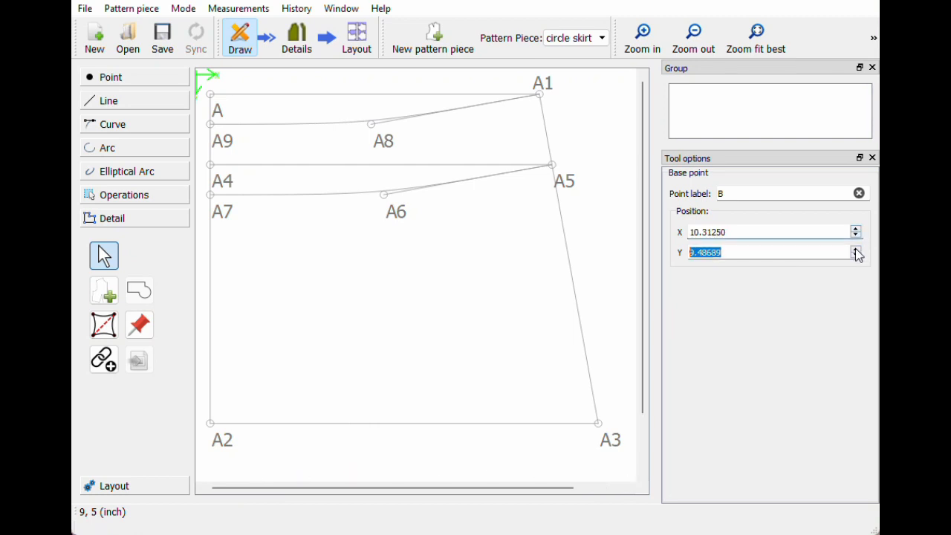
{"action": "left_click", "coordinate": [856, 256]}
{"action": "left_click", "coordinate": [856, 256]}
{"action": "left_click", "coordinate": [857, 256]}
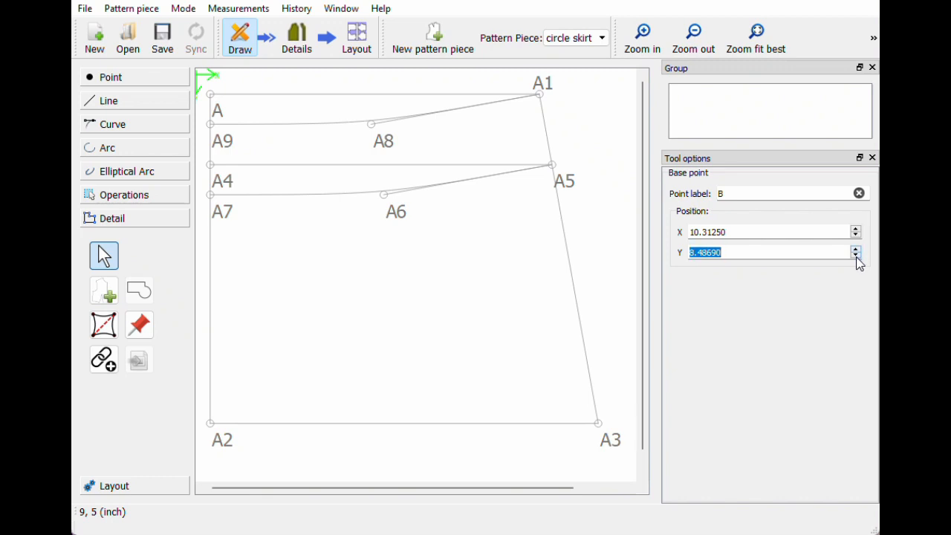
{"action": "scroll", "coordinate": [533, 399], "scroll_direction": "down", "scroll_amount": 3}
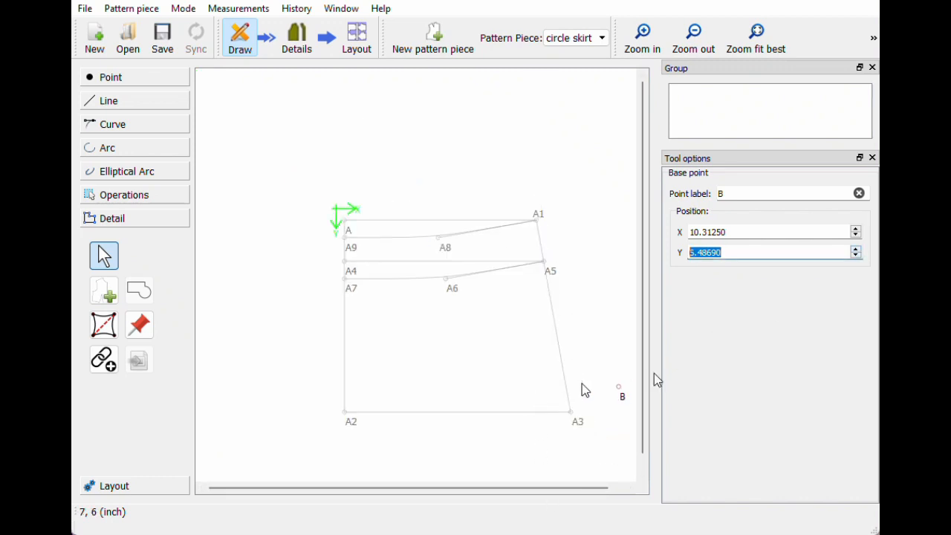
{"action": "left_click", "coordinate": [856, 256]}
{"action": "left_click", "coordinate": [856, 256]}
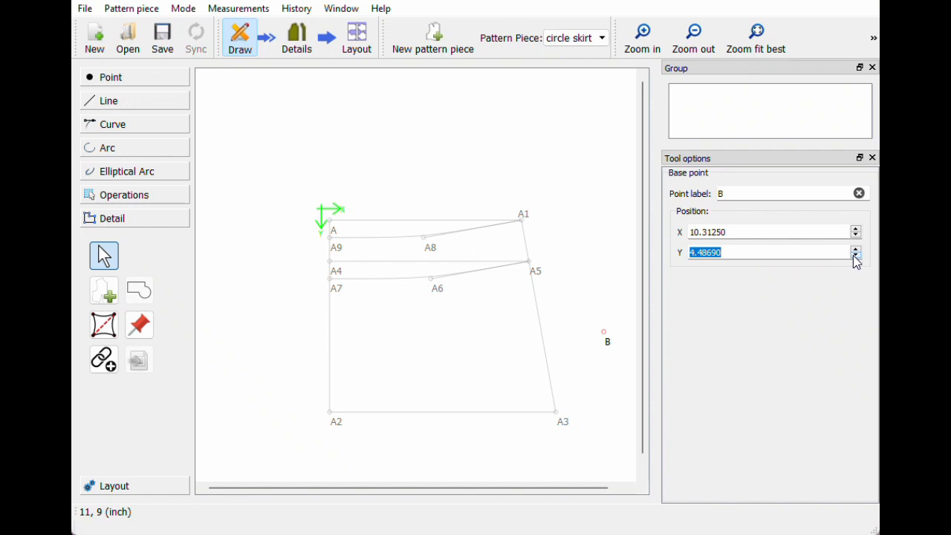
{"action": "left_click", "coordinate": [857, 257]}
{"action": "left_click", "coordinate": [856, 257]}
{"action": "left_click", "coordinate": [856, 257]}
{"action": "left_click", "coordinate": [856, 257]}
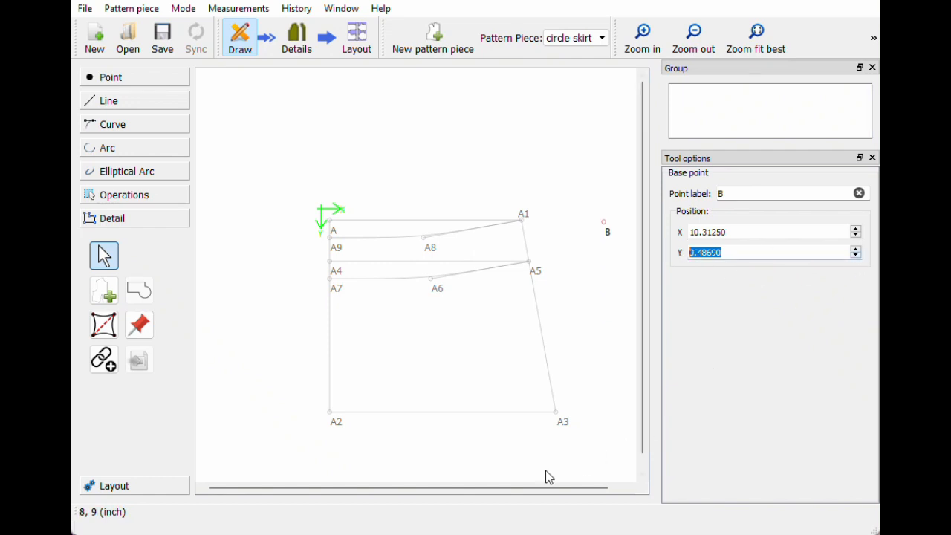
{"action": "left_click_drag", "start_coordinate": [523, 492], "coordinate": [537, 493]}
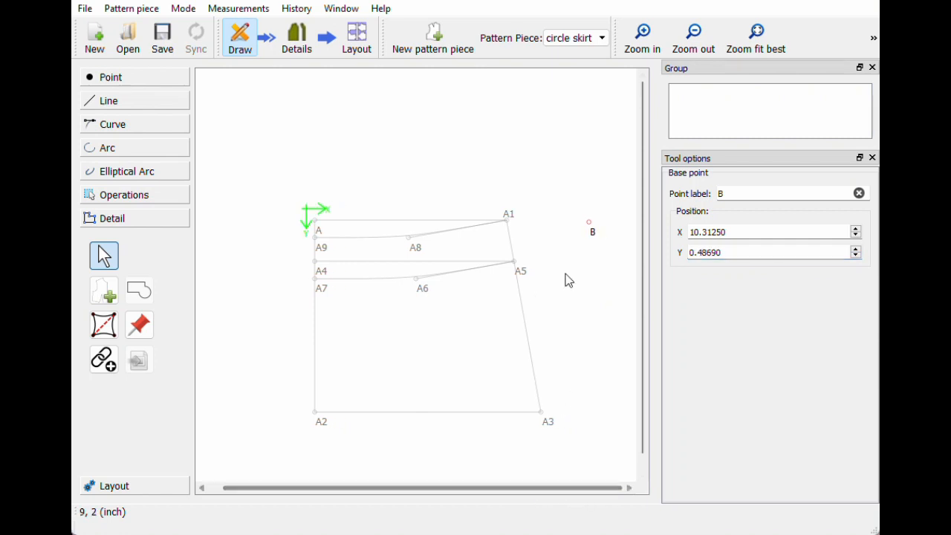
{"action": "left_click", "coordinate": [592, 233]}
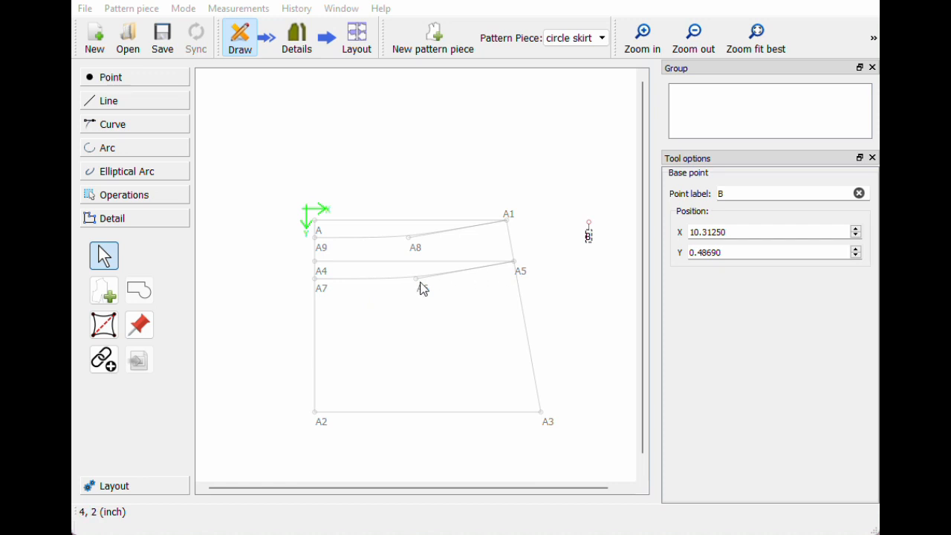
- Start a Point at distance and angle from base point B and open its length formula for editing
{"action": "left_click", "coordinate": [114, 80]}
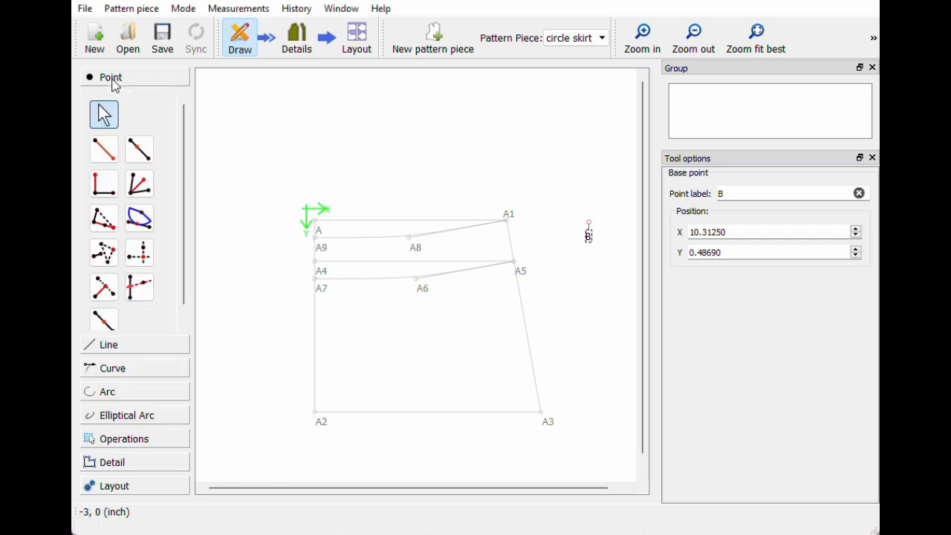
{"action": "left_click", "coordinate": [103, 150]}
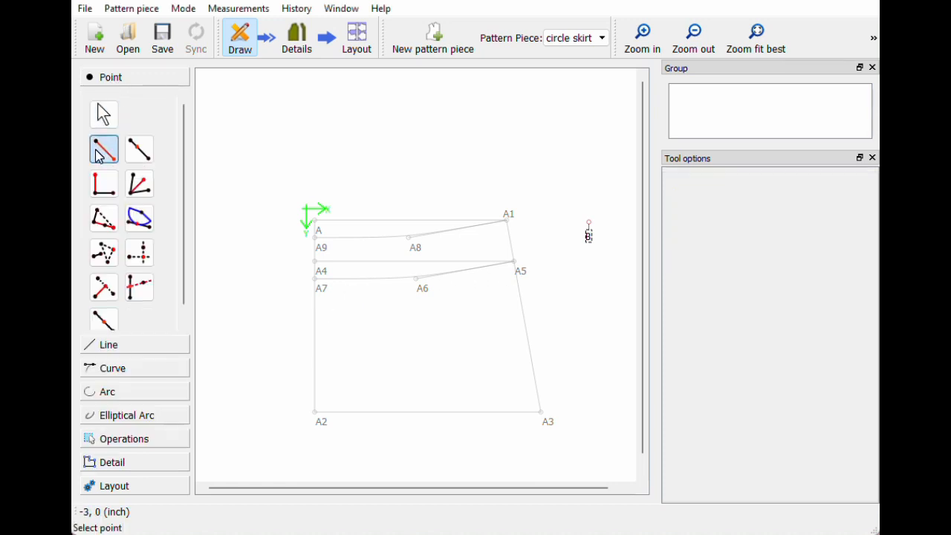
{"action": "left_click", "coordinate": [590, 238]}
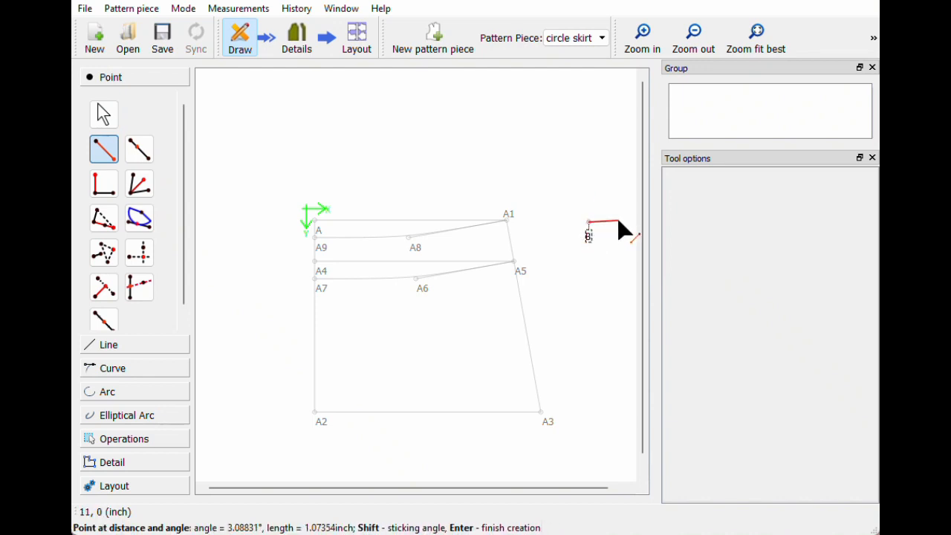
{"action": "left_click", "coordinate": [623, 230]}
{"action": "left_click_drag", "start_coordinate": [431, 128], "coordinate": [631, 72]}
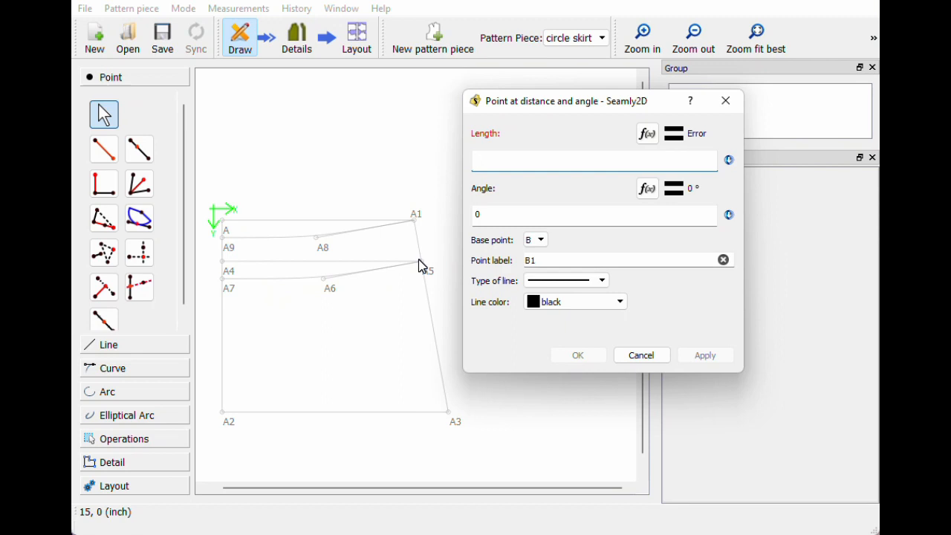
{"action": "left_click", "coordinate": [648, 133]}
{"action": "left_click_drag", "start_coordinate": [480, 69], "coordinate": [504, 66]}
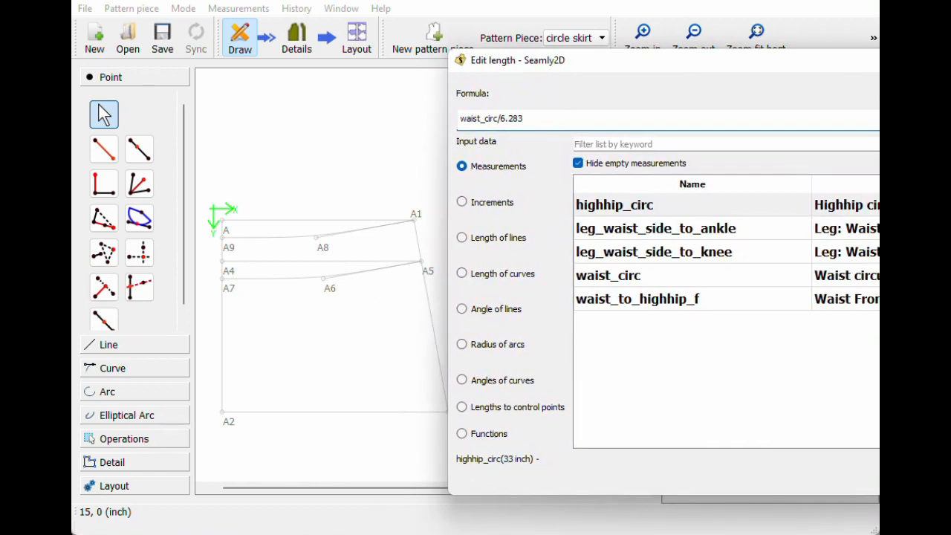
- Replace the length formula with the A7–A5 curve length multiplied by four, written as (Spl_A7_A5*4)
{"action": "key", "text": "BackSpace"}
{"action": "key", "text": "BackSpace"}
{"action": "key", "text": "BackSpace"}
{"action": "key", "text": "BackSpace"}
{"action": "key", "text": "BackSpace"}
{"action": "key", "text": "BackSpace"}
{"action": "key", "text": "BackSpace"}
{"action": "key", "text": "BackSpace"}
{"action": "key", "text": "BackSpace"}
{"action": "key", "text": "BackSpace"}
{"action": "key", "text": "BackSpace"}
{"action": "key", "text": "BackSpace"}
{"action": "key", "text": "BackSpace"}
{"action": "key", "text": "BackSpace"}
{"action": "key", "text": "BackSpace"}
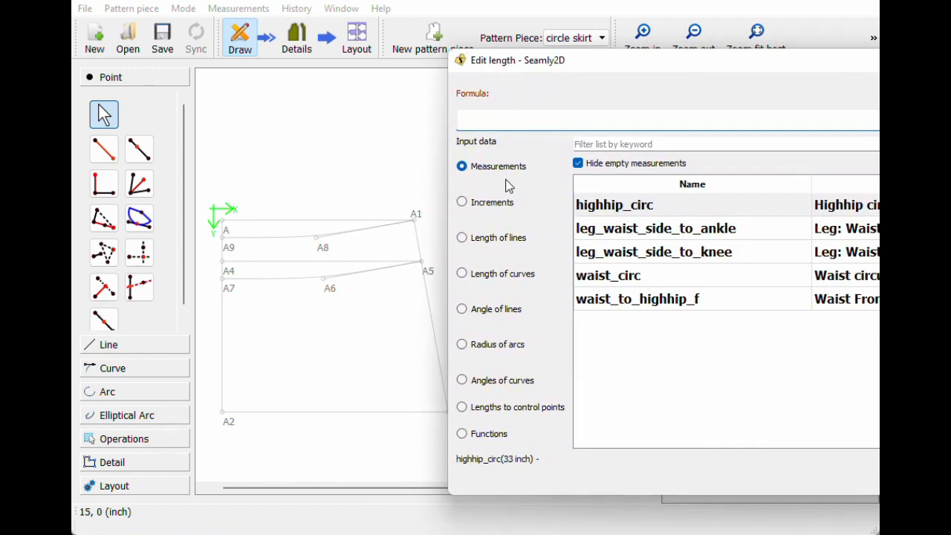
{"action": "left_click", "coordinate": [498, 281]}
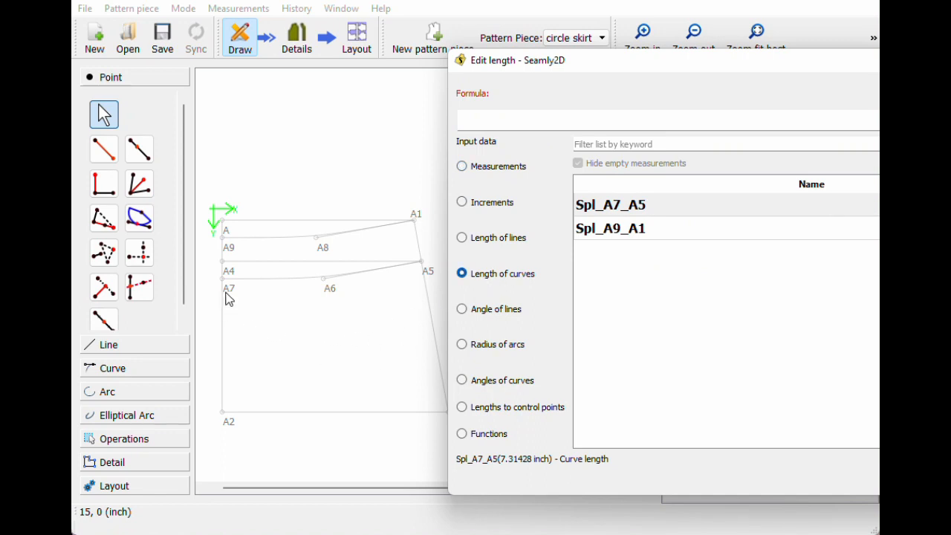
{"action": "double_click", "coordinate": [598, 205]}
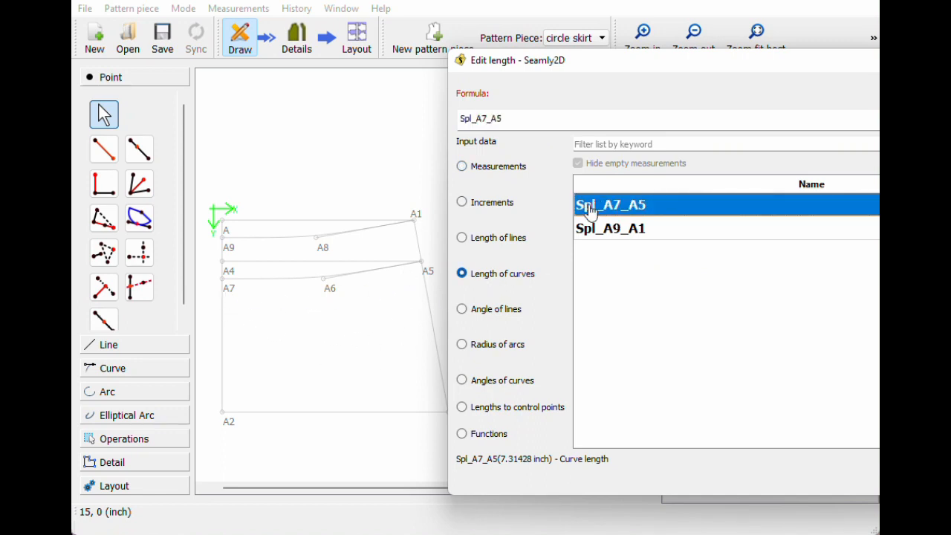
{"action": "type", "text": "("}
{"action": "left_click", "coordinate": [507, 119]}
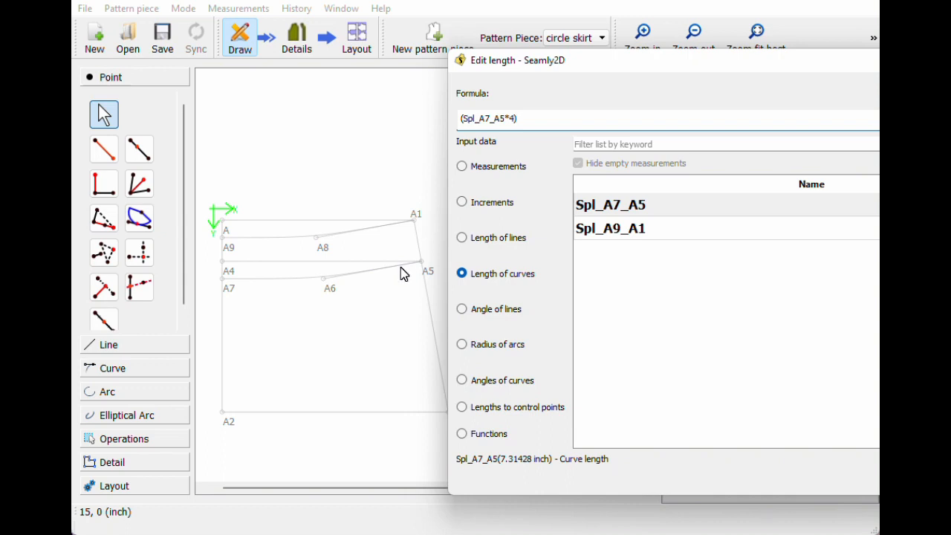
- Complete the length formula as (Spl_A7_A5*4)/6.283 and create the point from B
{"action": "left_click_drag", "start_coordinate": [527, 63], "coordinate": [476, 61]}
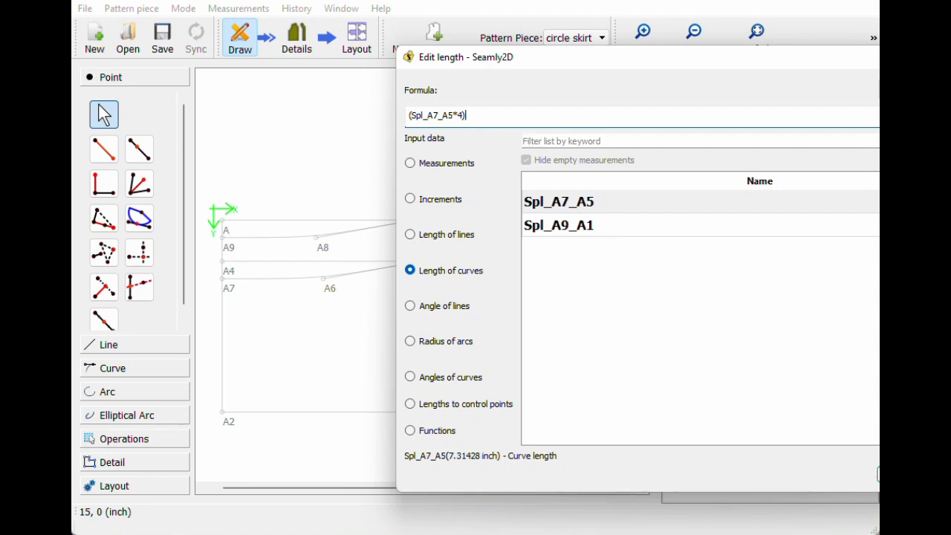
{"action": "type", "text": "/6.283"}
{"action": "left_click", "coordinate": [880, 474]}
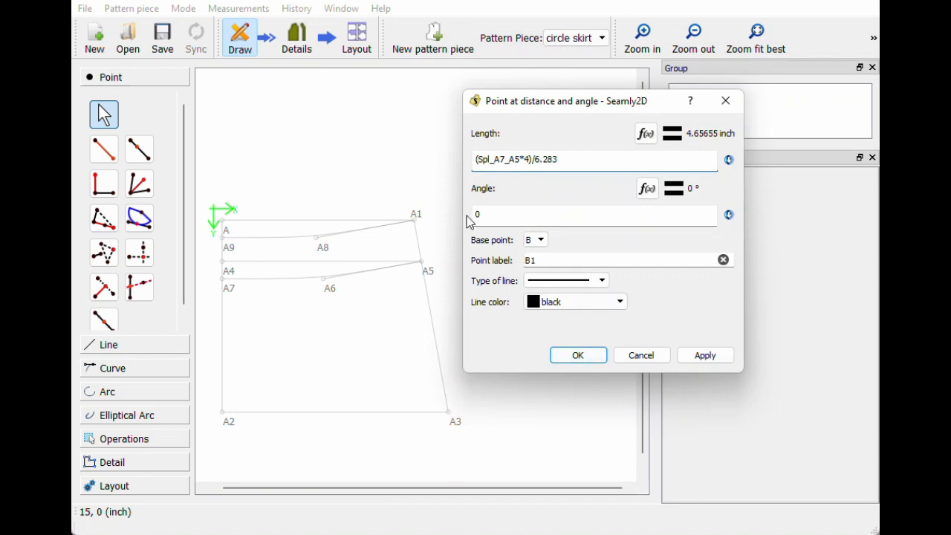
{"action": "left_click", "coordinate": [573, 359]}
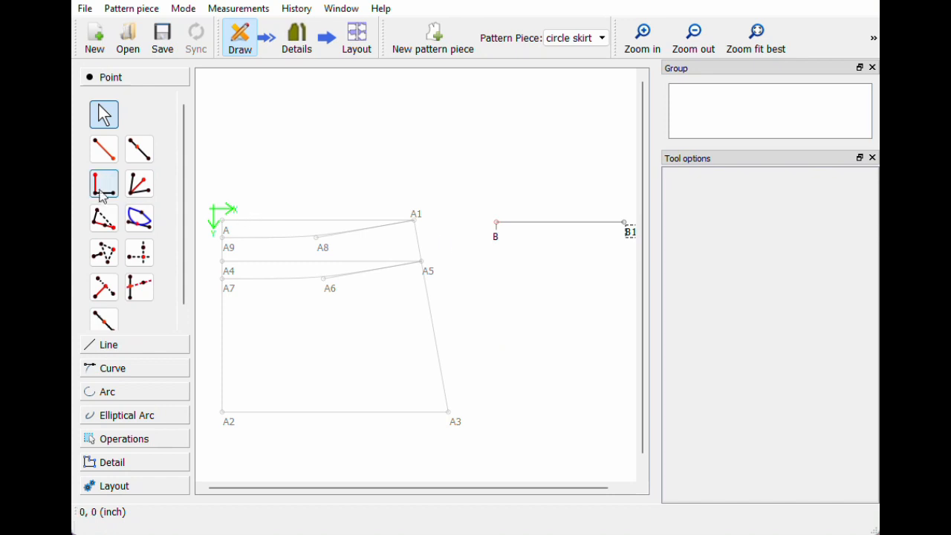
- Start a Point at distance and angle directly below base point B and set its length formula to Line_B_B1
{"action": "left_click", "coordinate": [104, 153]}
{"action": "left_click", "coordinate": [498, 228]}
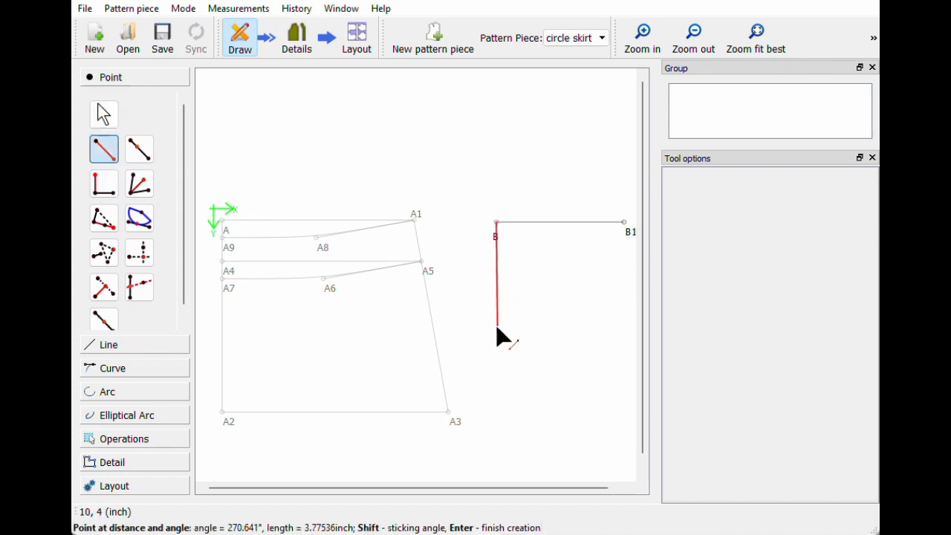
{"action": "left_click", "coordinate": [497, 330]}
{"action": "left_click_drag", "start_coordinate": [378, 140], "coordinate": [249, 135]}
{"action": "left_click", "coordinate": [391, 165]}
{"action": "left_click_drag", "start_coordinate": [332, 98], "coordinate": [443, 292]}
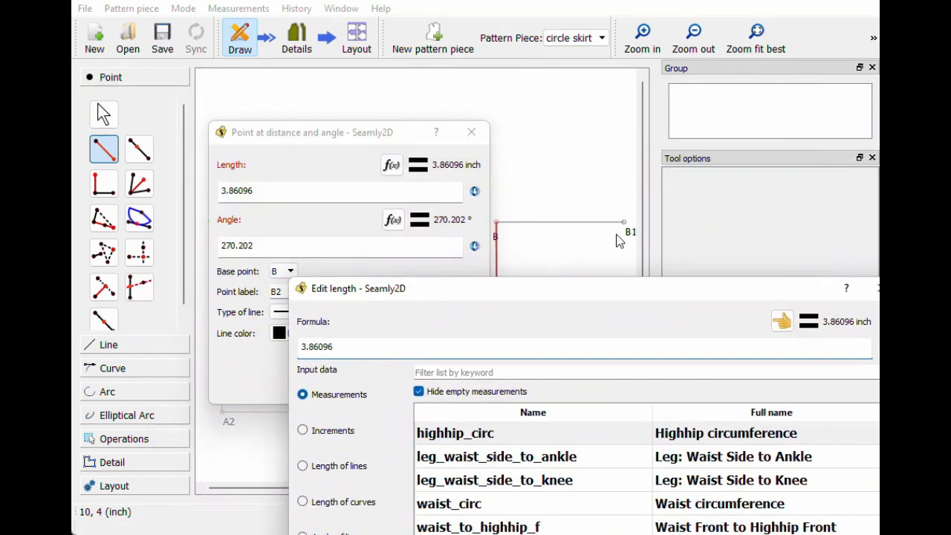
{"action": "left_click_drag", "start_coordinate": [594, 281], "coordinate": [507, 63]}
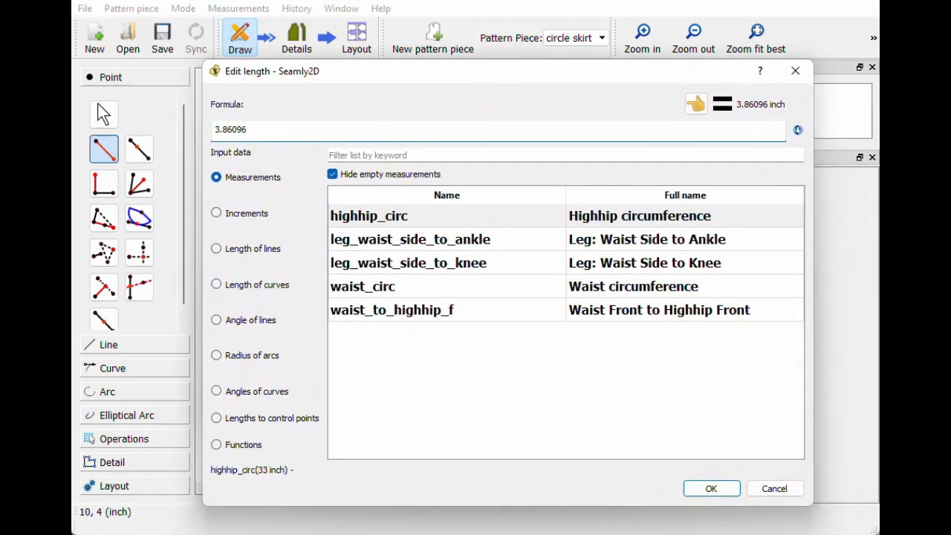
{"action": "key", "text": "ctrl+a"}
{"action": "key", "text": "BackSpace"}
{"action": "left_click", "coordinate": [267, 249]}
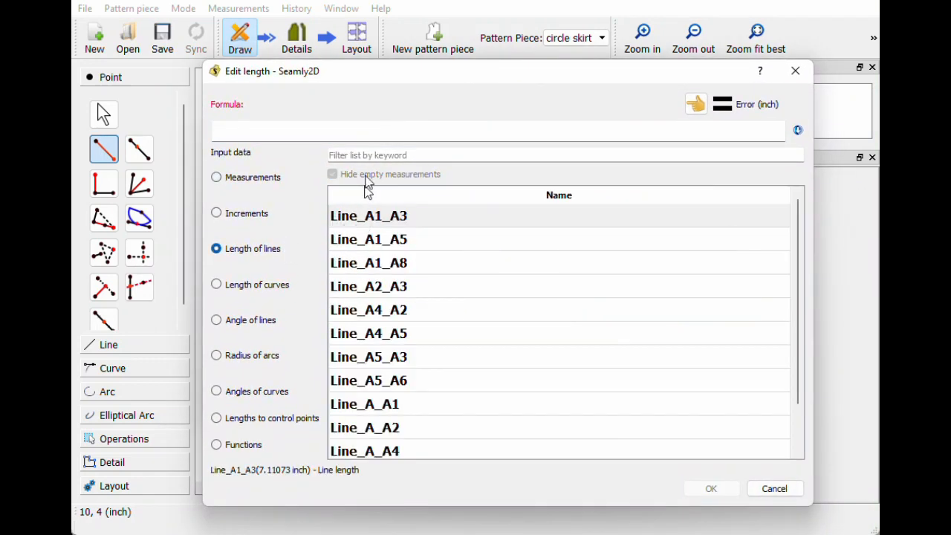
{"action": "type", "text": "b1"}
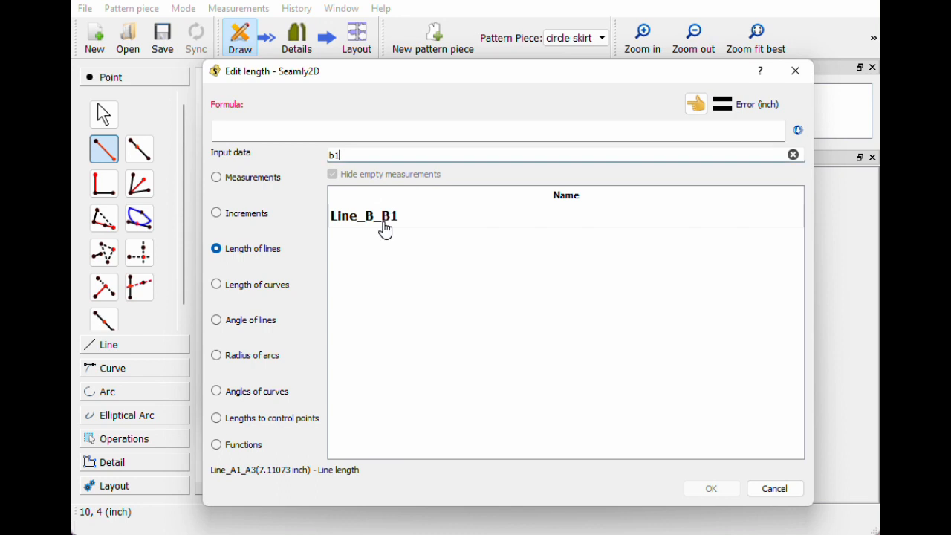
{"action": "double_click", "coordinate": [385, 224]}
{"action": "left_click", "coordinate": [723, 492]}
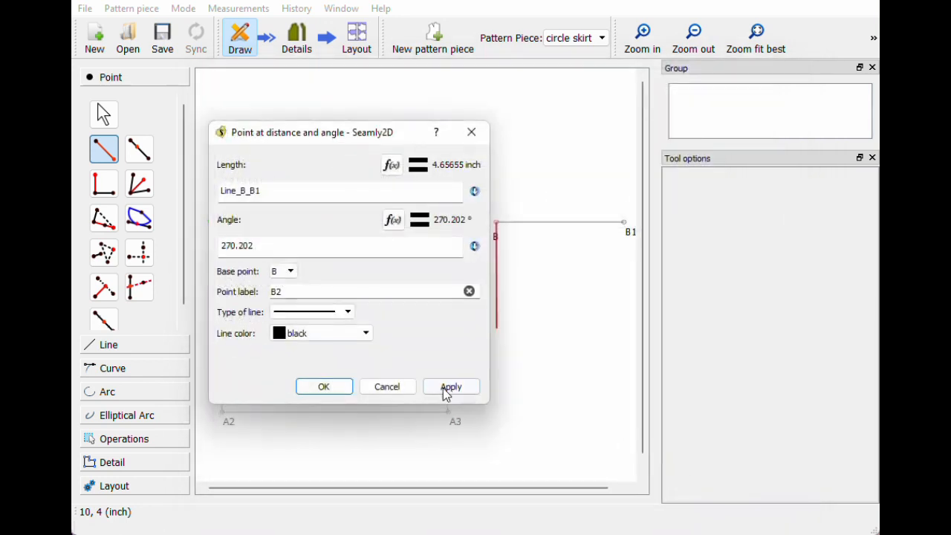
- Set the angle to 270 degrees and create the point below B
{"action": "key", "text": "Tab"}
{"action": "type", "text": "270"}
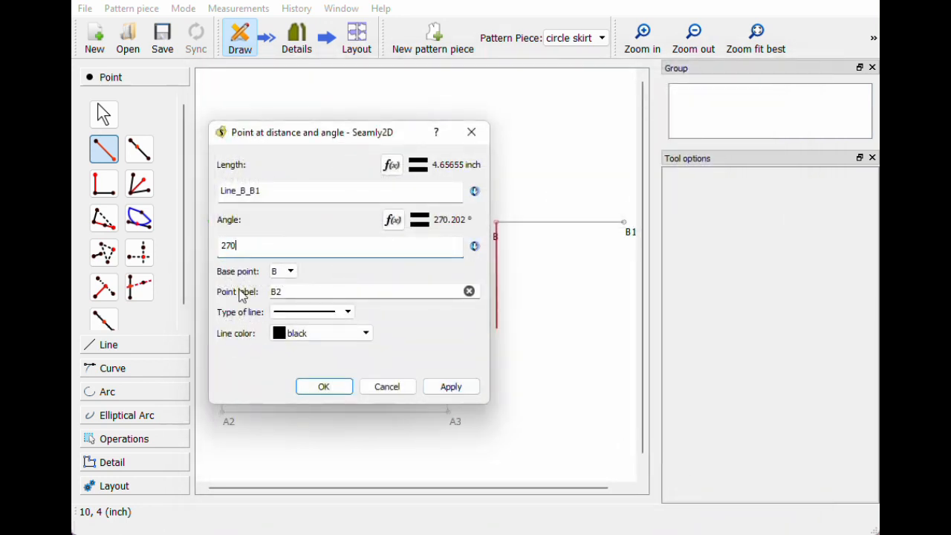
{"action": "left_click", "coordinate": [322, 386]}
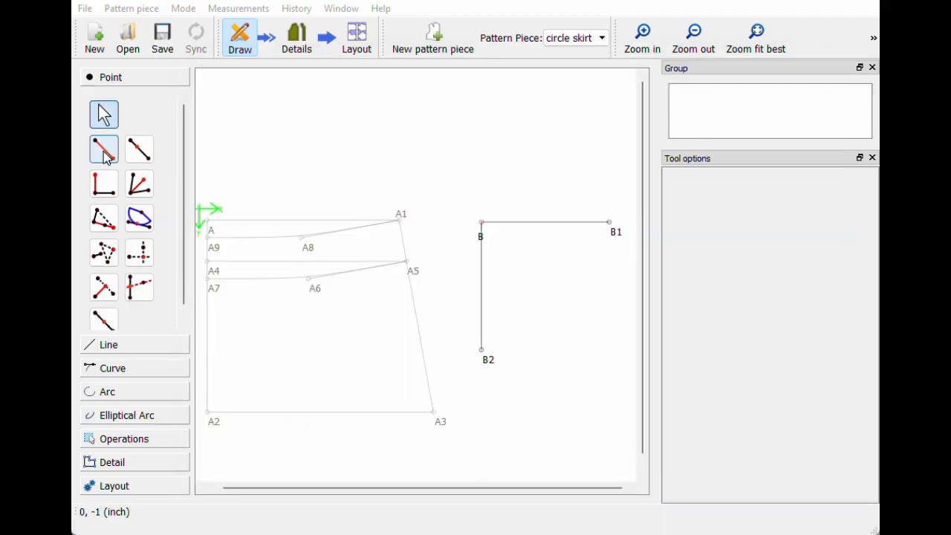
- Start a Point at distance and angle from B1, extending outward along the B–B1 line
{"action": "left_click", "coordinate": [103, 151]}
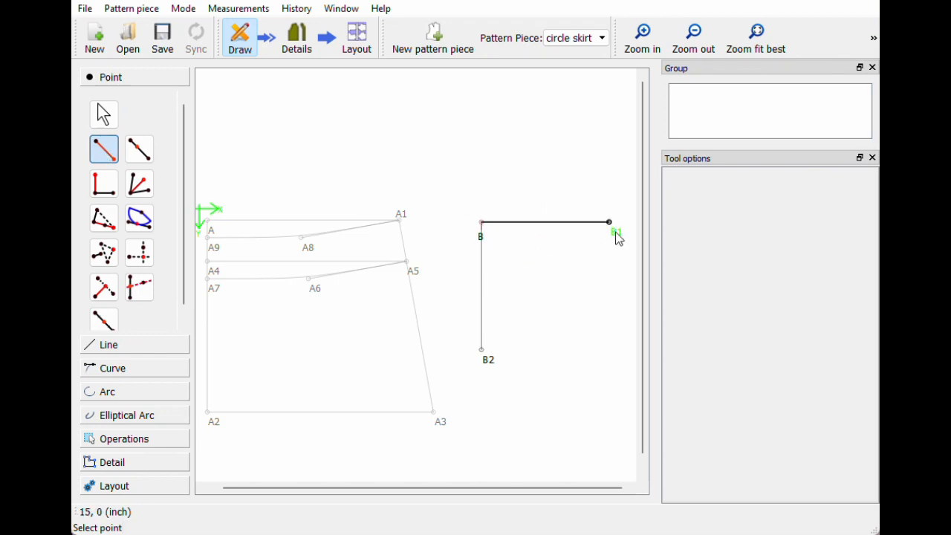
{"action": "mouse_move", "coordinate": [616, 233]}
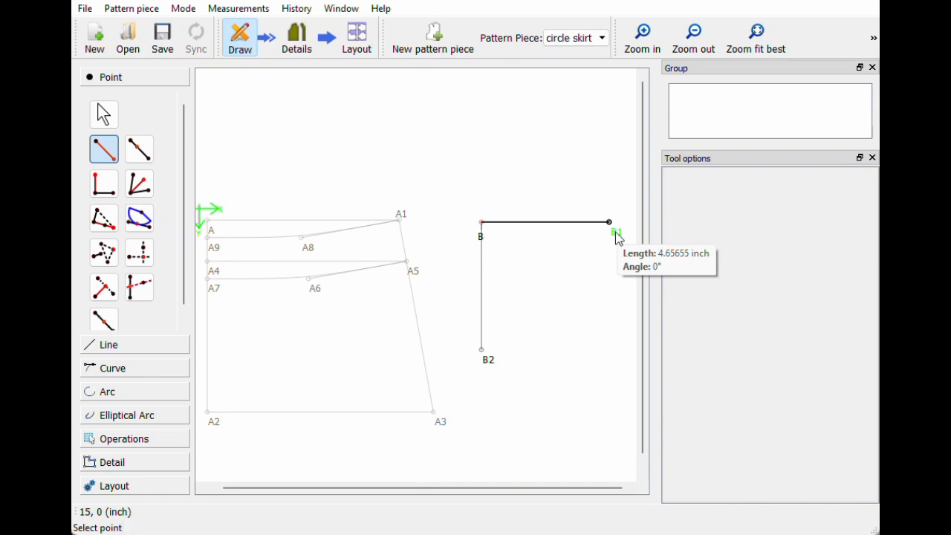
{"action": "left_click", "coordinate": [616, 232]}
{"action": "left_click", "coordinate": [630, 229]}
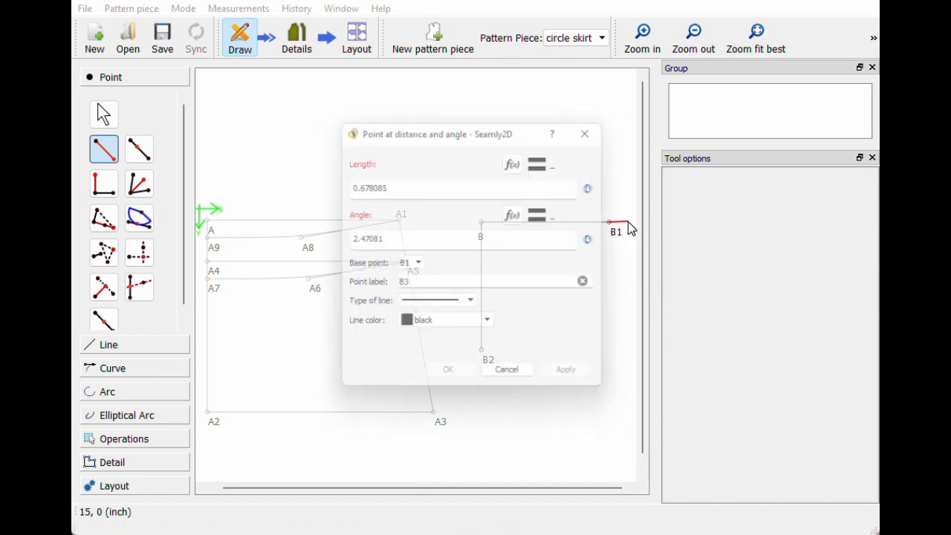
{"action": "left_click_drag", "start_coordinate": [435, 140], "coordinate": [629, 141]}
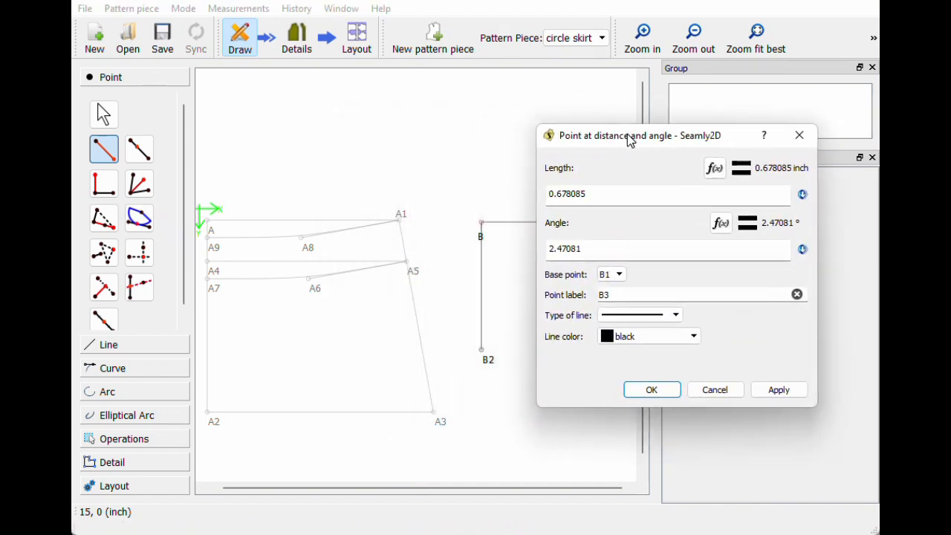
- Replace the length formula with the waist-side-to-knee measurement minus the A1–A5 line, written as leg_waist_side_to_knee-Line_A1_A5
{"action": "left_click", "coordinate": [714, 169]}
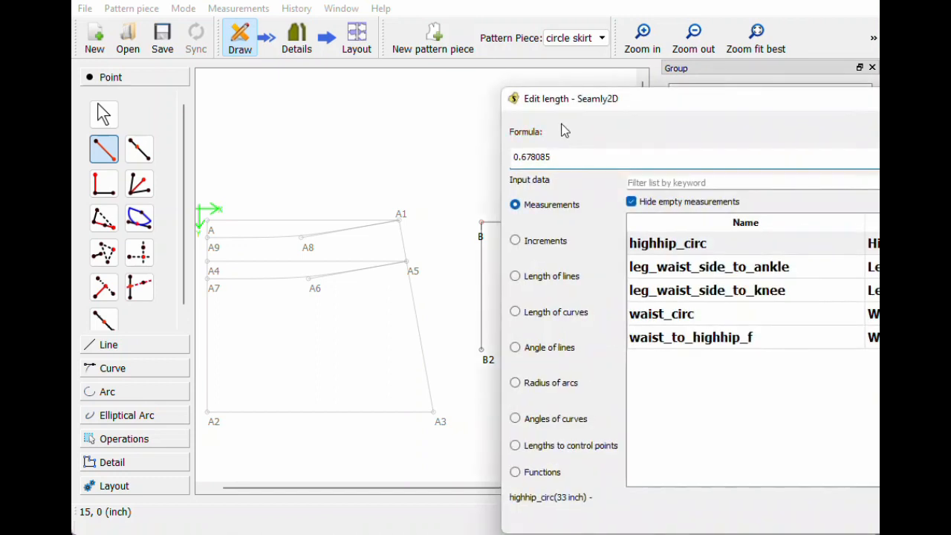
{"action": "key", "text": "BackSpace"}
{"action": "key", "text": "BackSpace"}
{"action": "key", "text": "BackSpace"}
{"action": "key", "text": "BackSpace"}
{"action": "key", "text": "BackSpace"}
{"action": "key", "text": "BackSpace"}
{"action": "key", "text": "BackSpace"}
{"action": "double_click", "coordinate": [670, 296]}
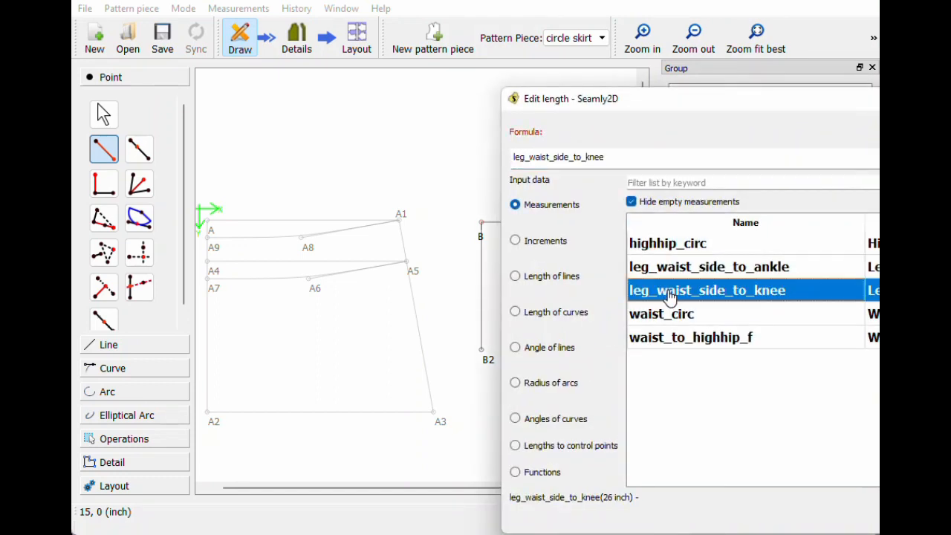
{"action": "type", "text": "-"}
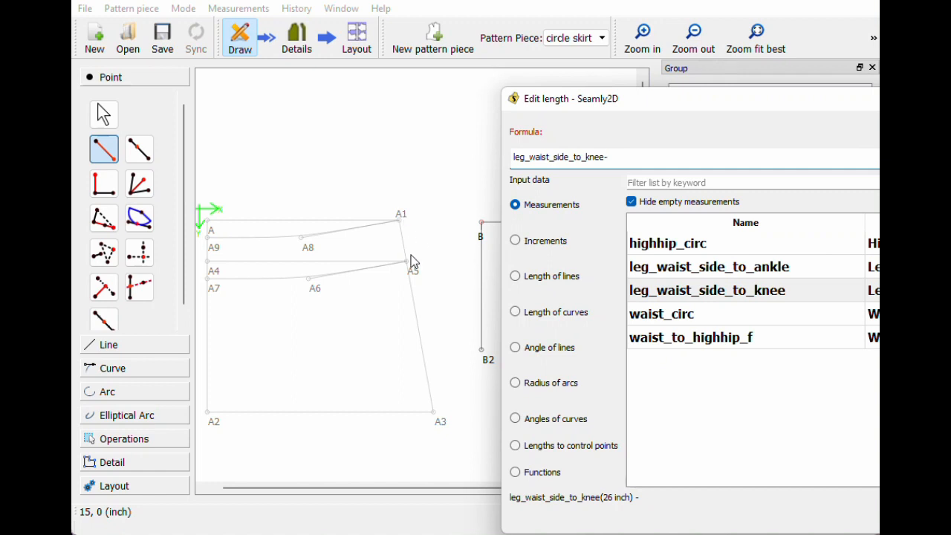
{"action": "left_click", "coordinate": [552, 277]}
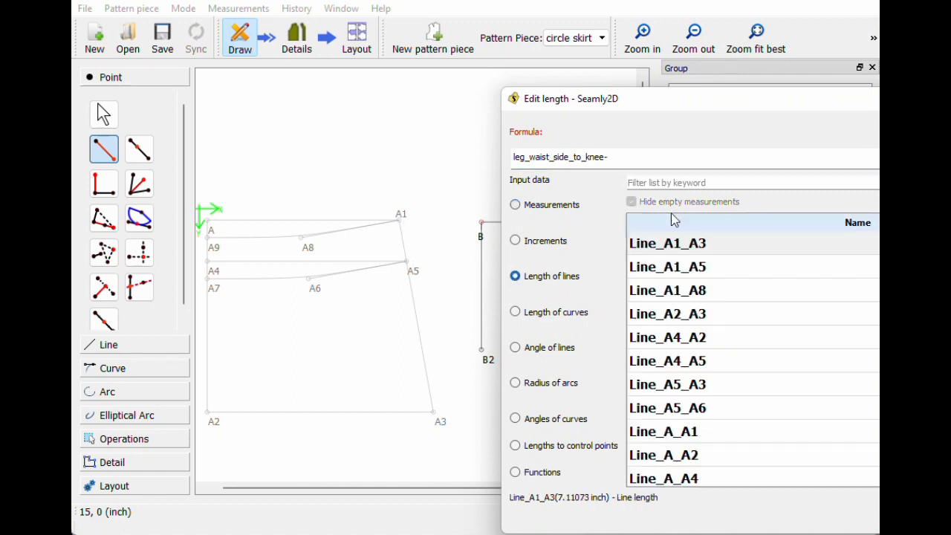
{"action": "double_click", "coordinate": [675, 269]}
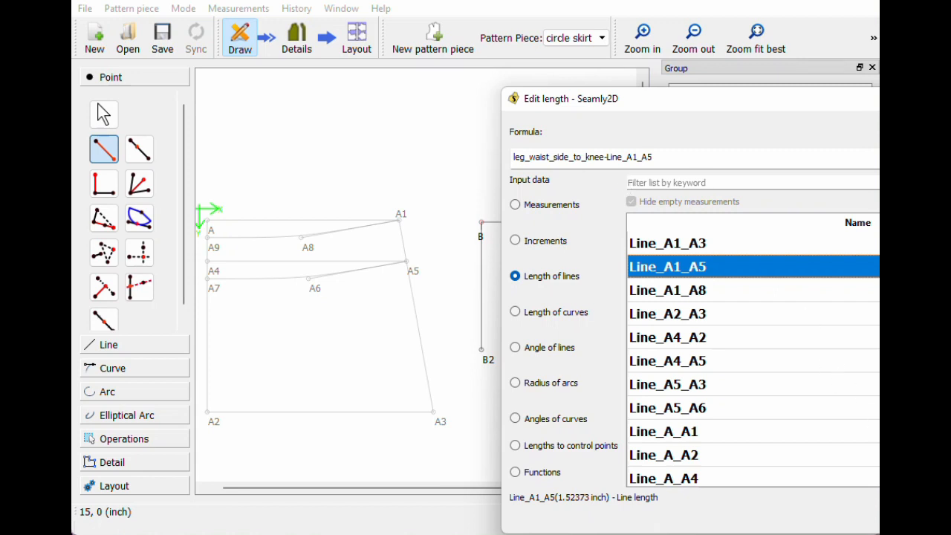
{"action": "key", "text": "Return"}
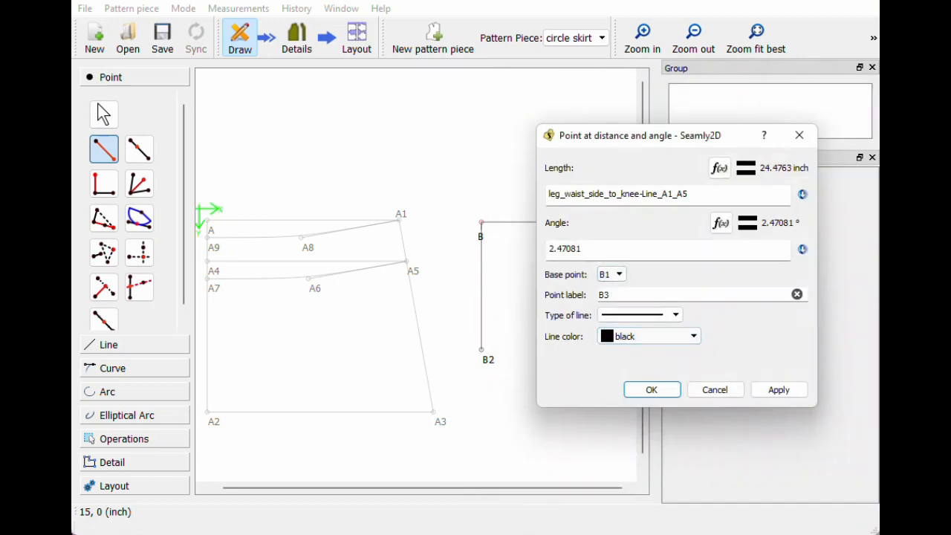
- Set the angle to 0 degrees and create the skirt-length point from B1
{"action": "left_click_drag", "start_coordinate": [587, 249], "coordinate": [527, 248]}
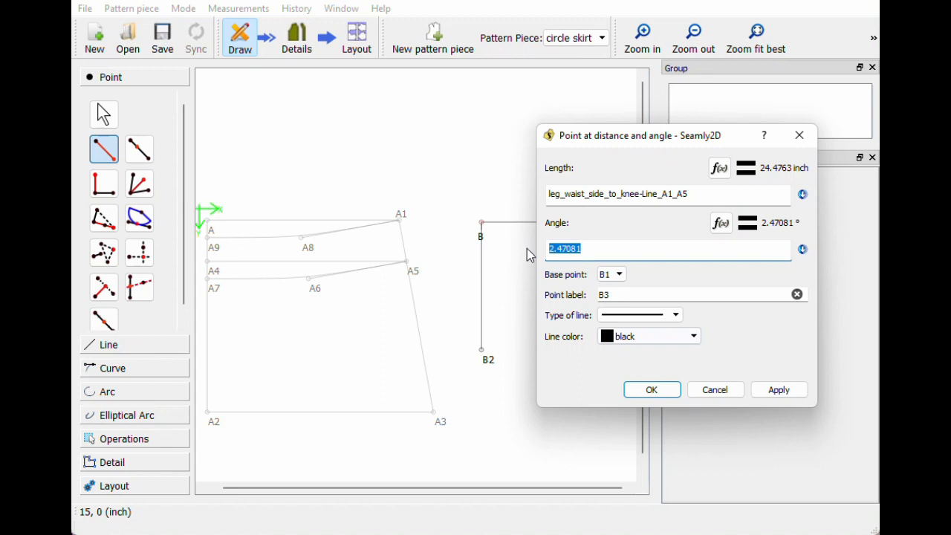
{"action": "type", "text": "0"}
{"action": "left_click", "coordinate": [651, 393]}
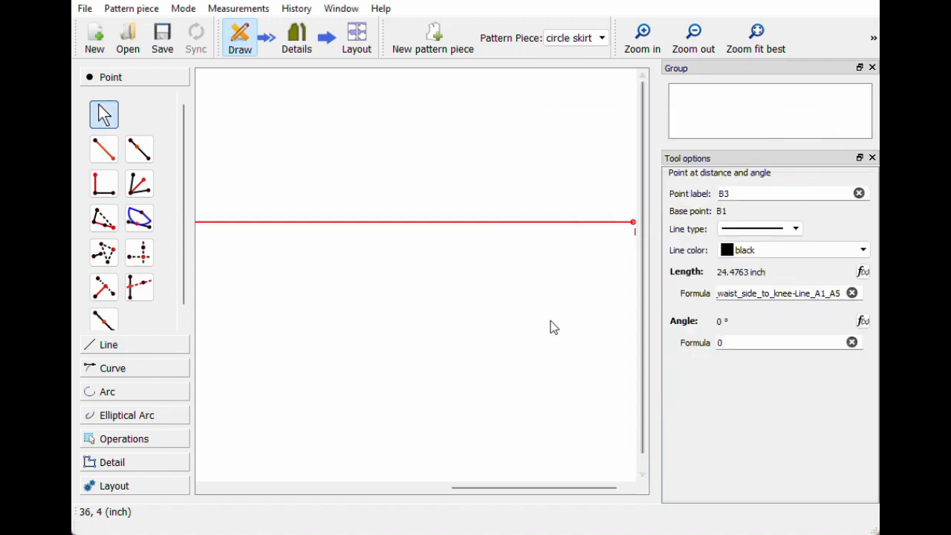
- Start a Point at distance and angle from B2, extending downward in line with B
{"action": "left_click", "coordinate": [742, 48]}
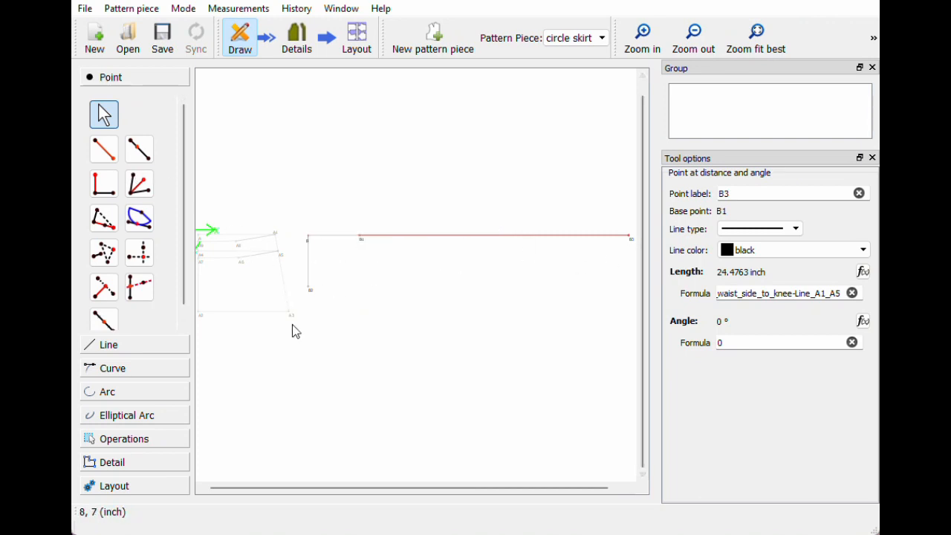
{"action": "left_click", "coordinate": [104, 149]}
{"action": "left_click", "coordinate": [311, 290]}
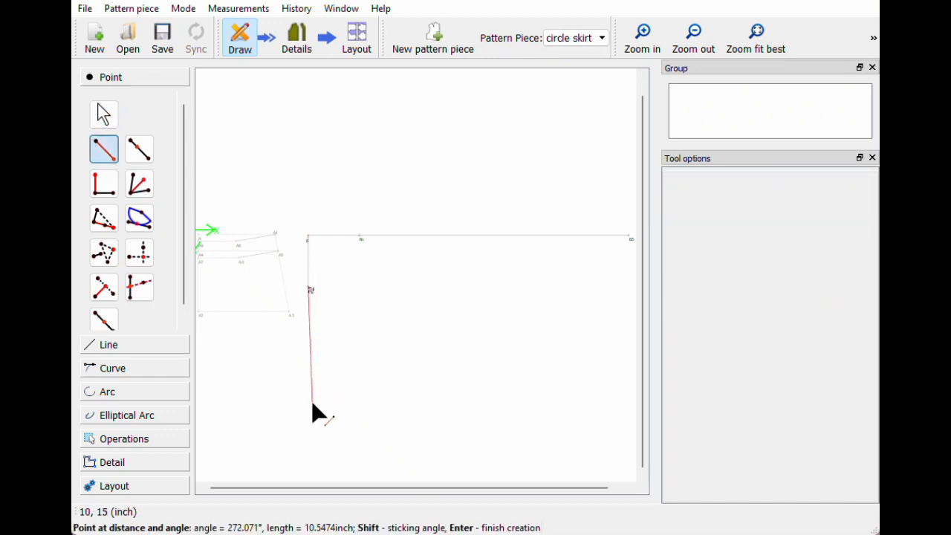
{"action": "left_click", "coordinate": [312, 419]}
{"action": "left_click_drag", "start_coordinate": [368, 131], "coordinate": [675, 96]}
- Replace the length formula of the point below B2 with the B1–B3 line length, Line_B1_B3
{"action": "left_click", "coordinate": [825, 124]}
{"action": "key", "text": "BackSpace"}
{"action": "key", "text": "BackSpace"}
{"action": "key", "text": "BackSpace"}
{"action": "key", "text": "BackSpace"}
{"action": "key", "text": "BackSpace"}
{"action": "key", "text": "BackSpace"}
{"action": "key", "text": "BackSpace"}
{"action": "left_click", "coordinate": [621, 231]}
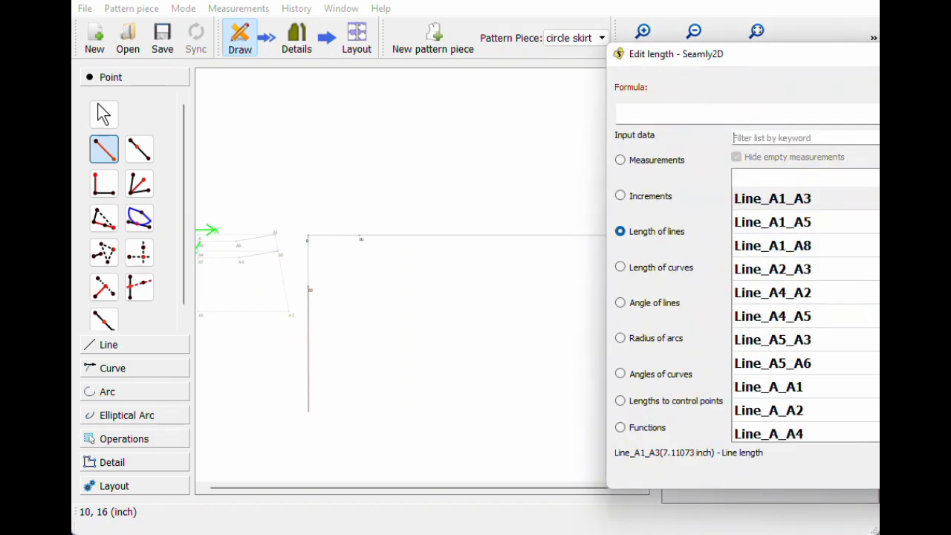
{"action": "type", "text": "b"}
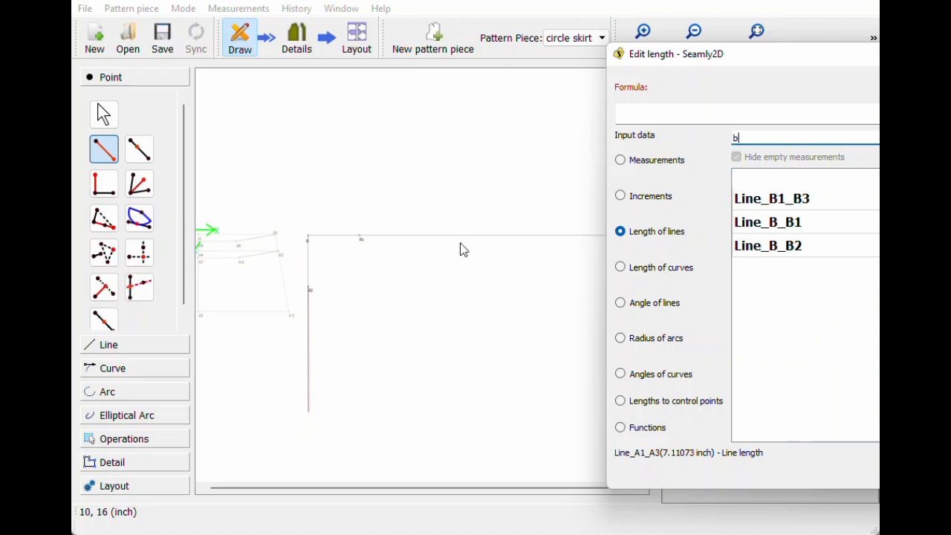
{"action": "double_click", "coordinate": [828, 204]}
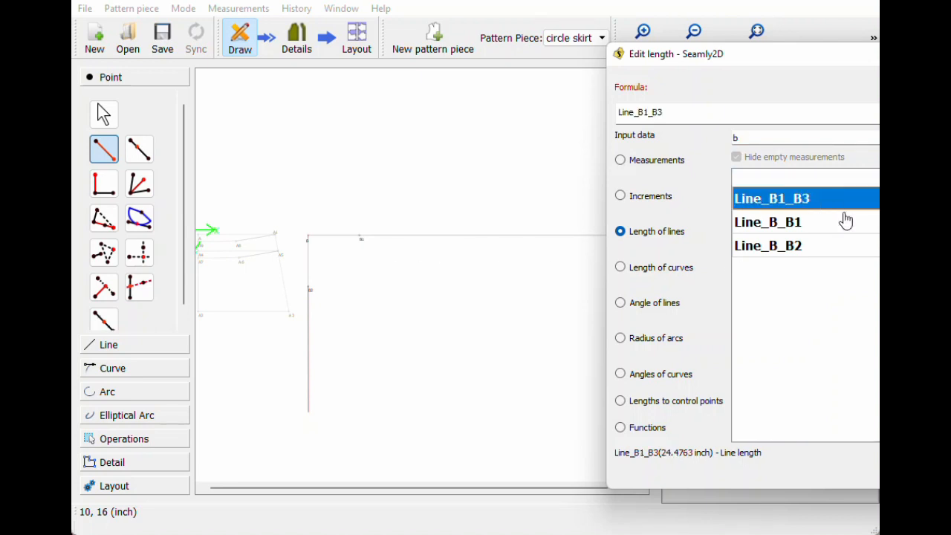
{"action": "key", "text": "Return"}
- Set the angle to 270 degrees and create the skirt-length point below B2
{"action": "left_click_drag", "start_coordinate": [713, 203], "coordinate": [616, 212]}
{"action": "type", "text": "270"}
{"action": "left_click", "coordinate": [755, 344]}
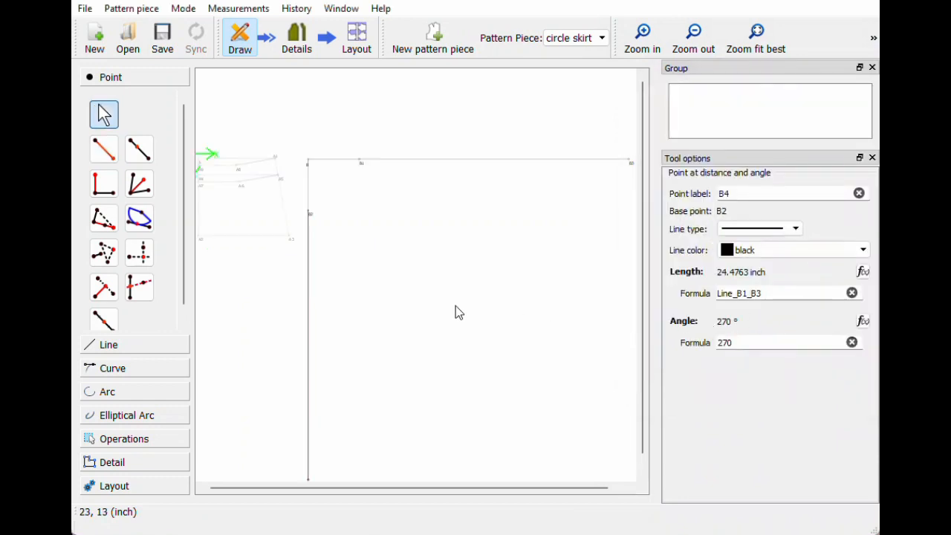
- Start another Point at distance and angle from B1, placing its end beyond B3
{"action": "scroll", "coordinate": [434, 250], "scroll_direction": "down", "scroll_amount": 2, "text": "ctrl"}
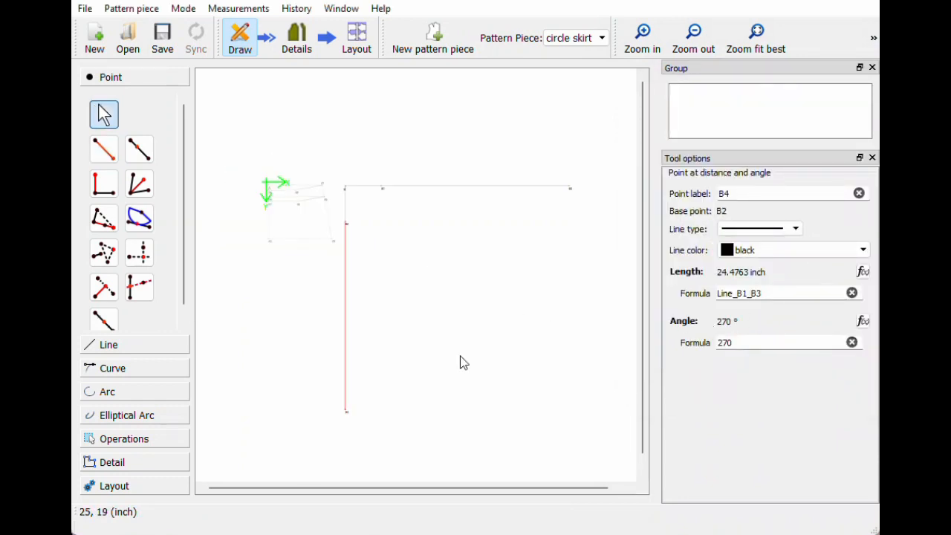
{"action": "left_click_drag", "start_coordinate": [440, 494], "coordinate": [484, 496]}
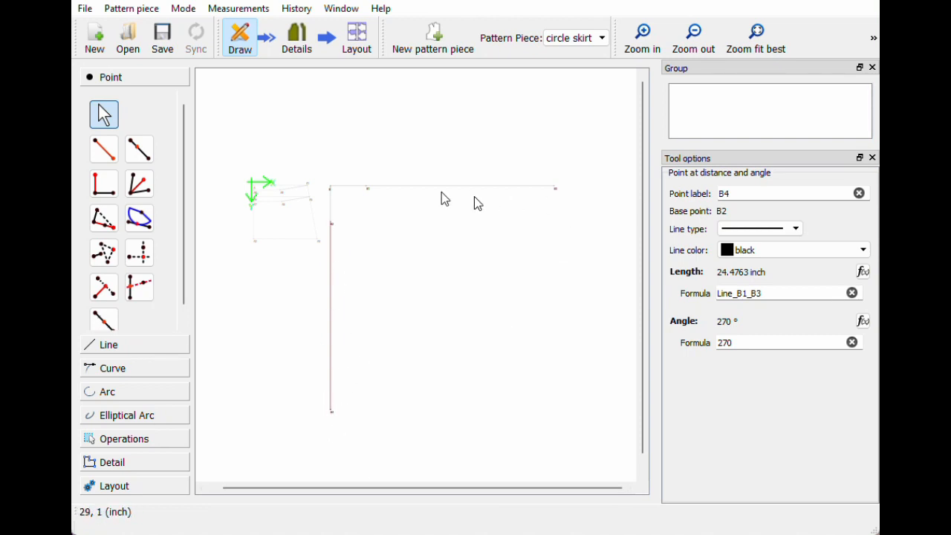
{"action": "left_click", "coordinate": [102, 153]}
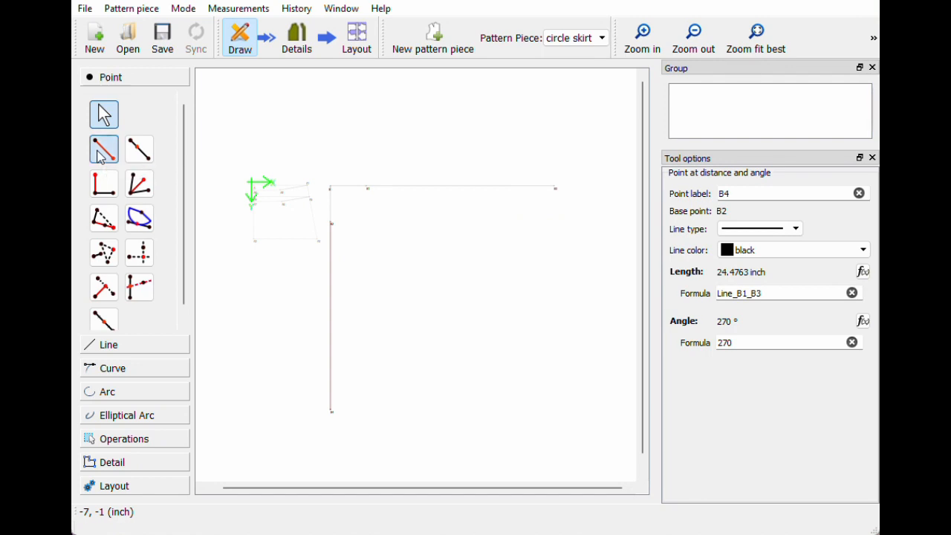
{"action": "left_click", "coordinate": [368, 188]}
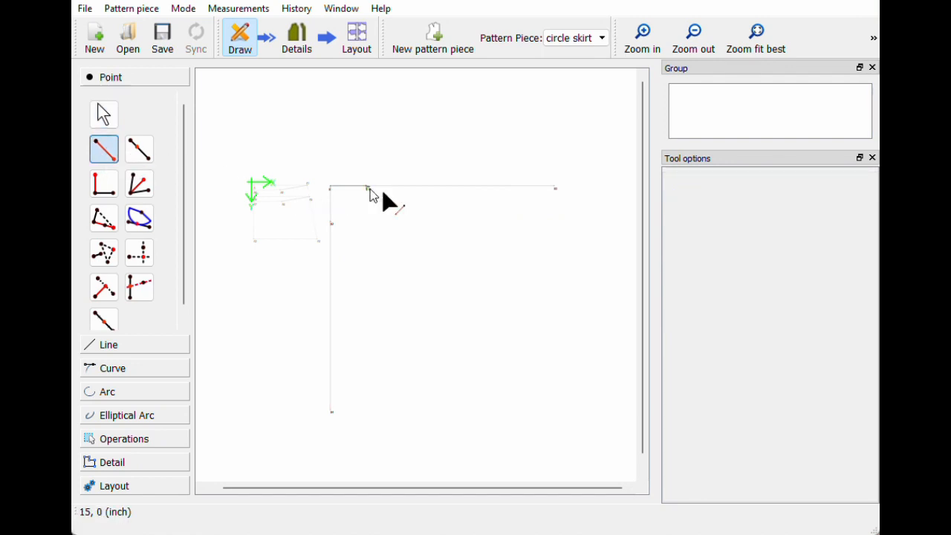
{"action": "left_click", "coordinate": [608, 194]}
{"action": "left_click_drag", "start_coordinate": [443, 138], "coordinate": [512, 131]}
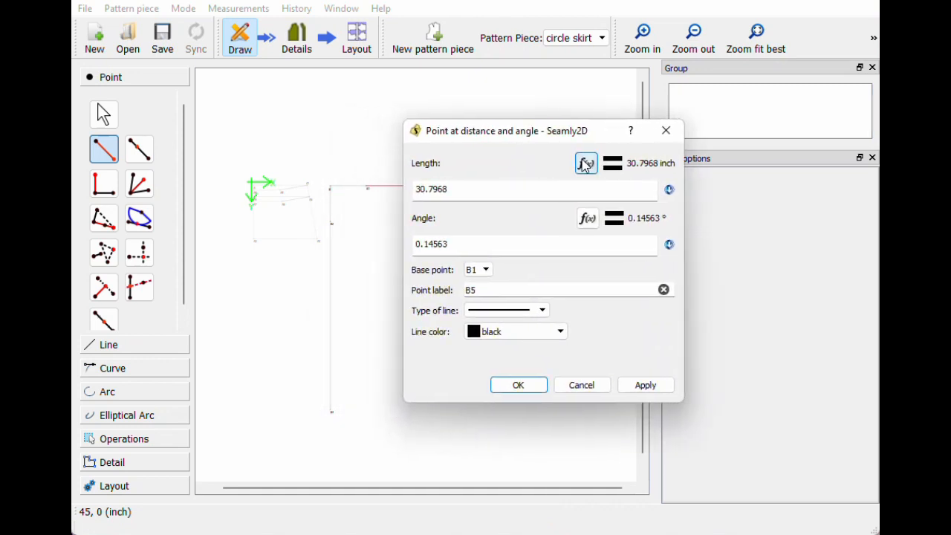
- Set the length formula of new point B5 to leg_waist_side_to_knee-Line_A1_A5
{"action": "left_click", "coordinate": [586, 161]}
{"action": "key", "text": "BackSpace"}
{"action": "key", "text": "BackSpace"}
{"action": "key", "text": "BackSpace"}
{"action": "key", "text": "BackSpace"}
{"action": "key", "text": "BackSpace"}
{"action": "key", "text": "BackSpace"}
{"action": "key", "text": "BackSpace"}
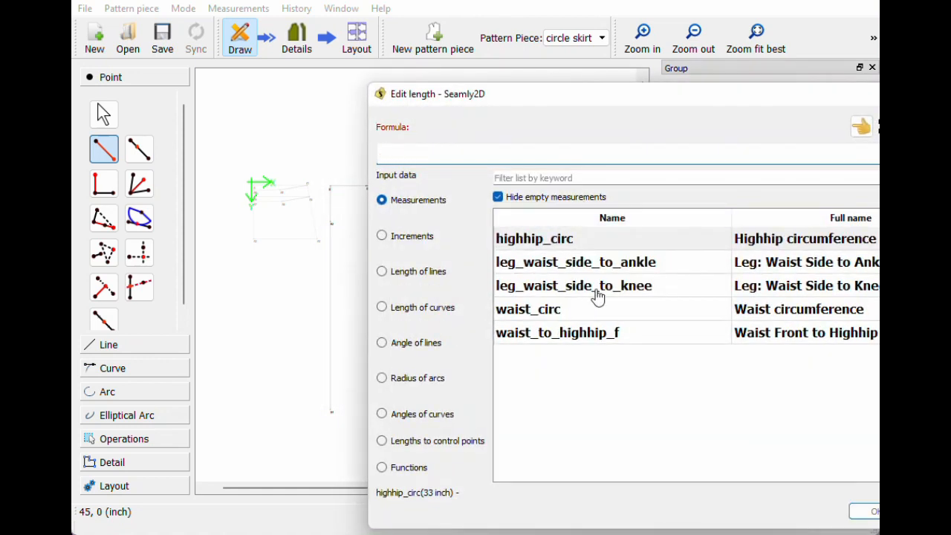
{"action": "double_click", "coordinate": [598, 288]}
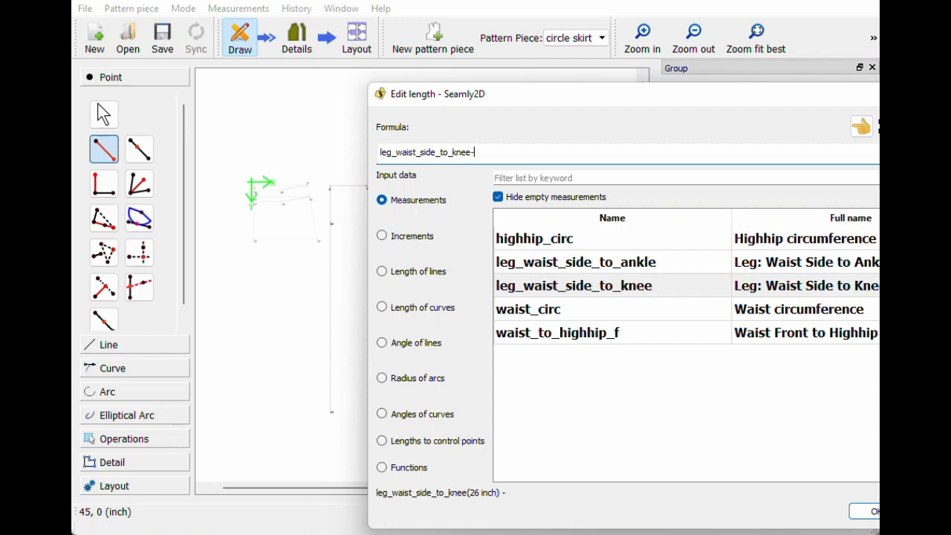
{"action": "left_click", "coordinate": [439, 273]}
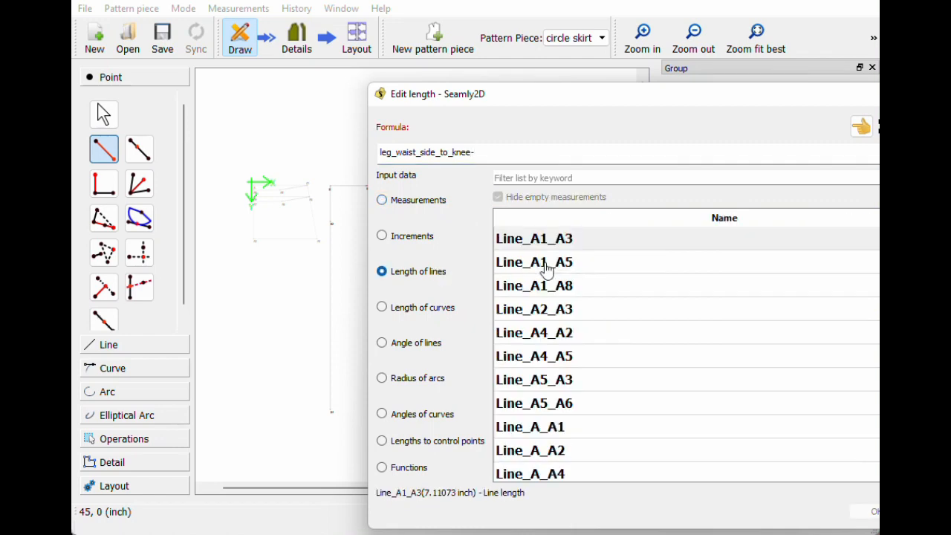
{"action": "double_click", "coordinate": [546, 269]}
{"action": "left_click", "coordinate": [866, 511]}
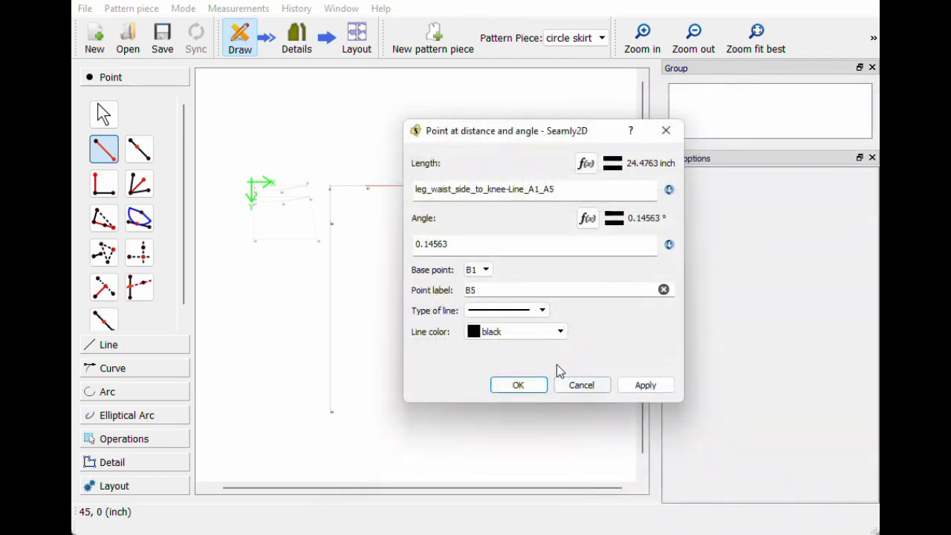
- Set point B5's angle to 0 degrees and create the point
{"action": "left_click_drag", "start_coordinate": [457, 245], "coordinate": [405, 239]}
{"action": "type", "text": "0"}
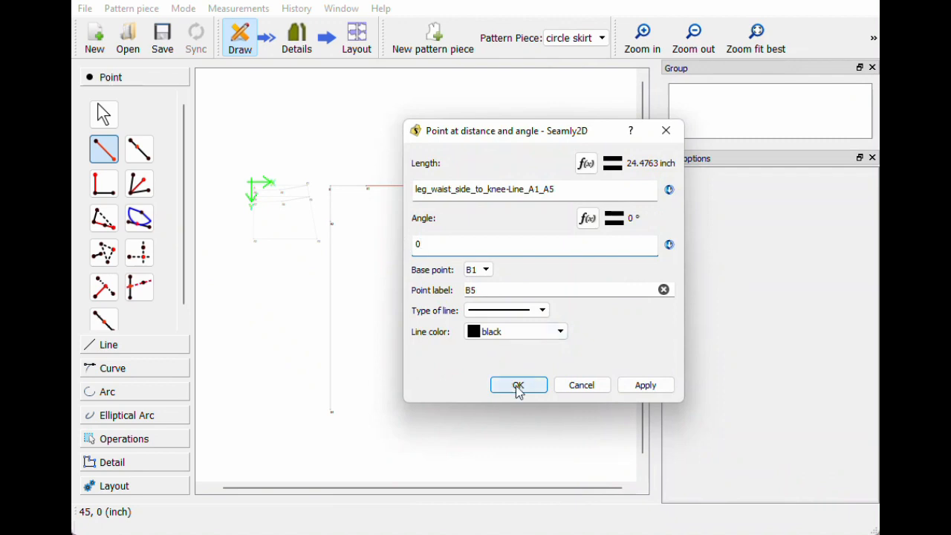
{"action": "left_click", "coordinate": [518, 385]}
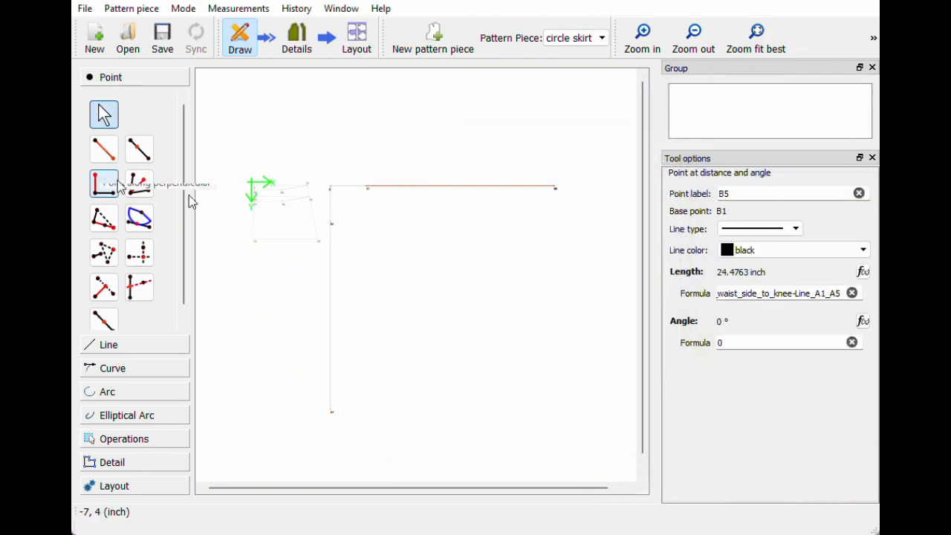
- Change B5's length formula to leg_waist_side_to_ankle-Line_A1_A5 by swapping the knee measurement for the ankle one
{"action": "left_click", "coordinate": [863, 272]}
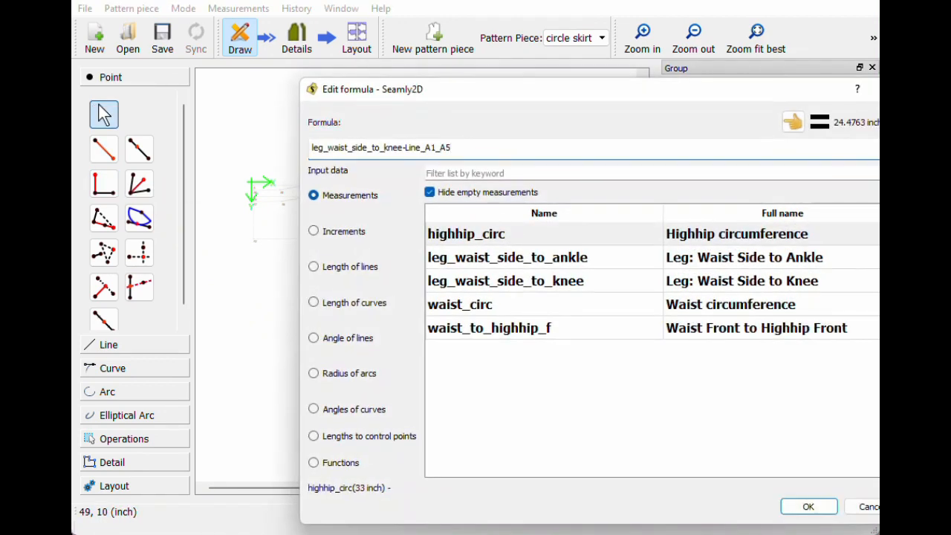
{"action": "left_click_drag", "start_coordinate": [403, 147], "coordinate": [312, 147]}
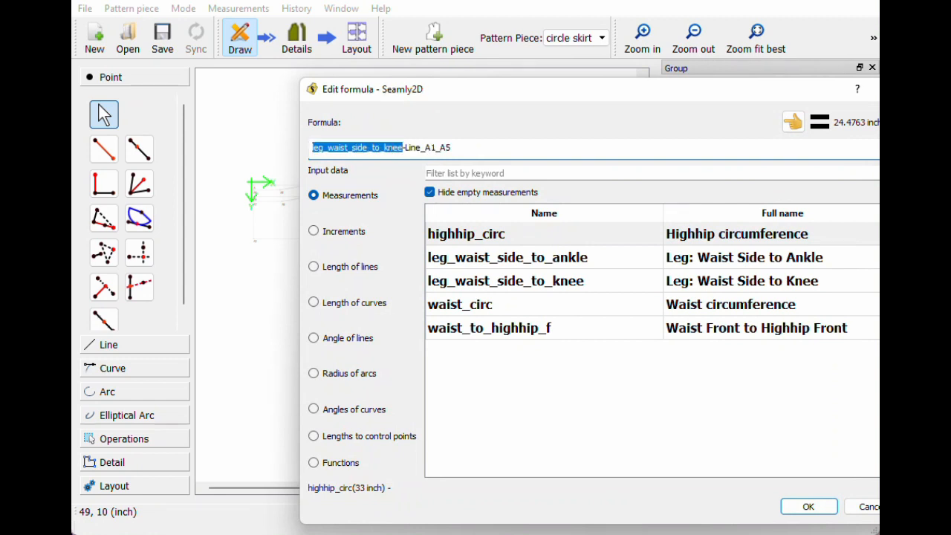
{"action": "key", "text": "Delete"}
{"action": "double_click", "coordinate": [543, 258]}
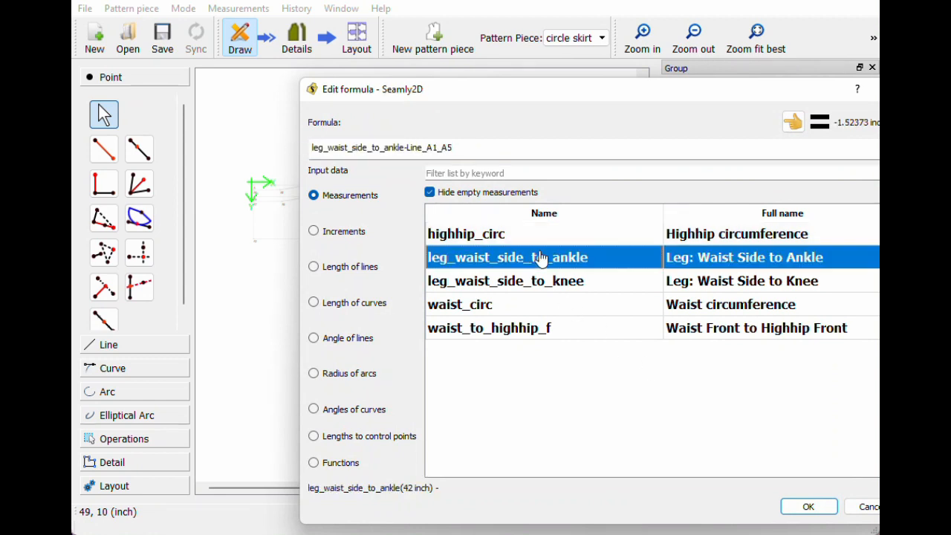
{"action": "left_click", "coordinate": [792, 508]}
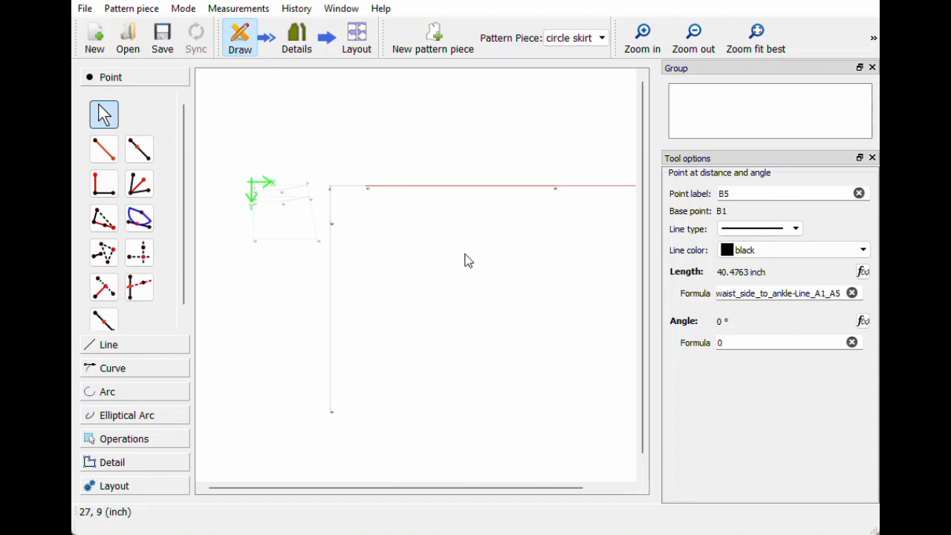
- Start a Point at distance and angle from B2, extending straight down past B4, with the angle set to 270 degrees
{"action": "left_click", "coordinate": [104, 159]}
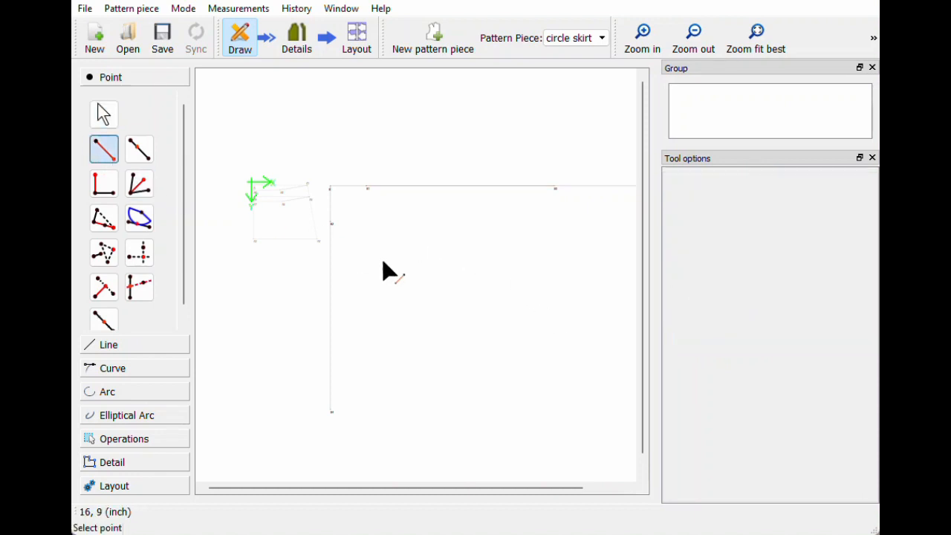
{"action": "left_click", "coordinate": [332, 224]}
{"action": "left_click", "coordinate": [331, 445]}
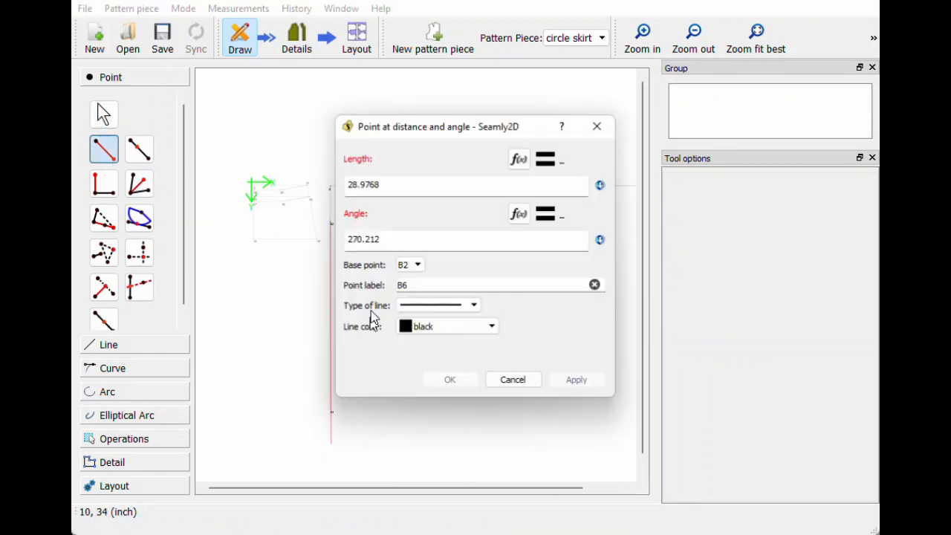
{"action": "type", "text": "270"}
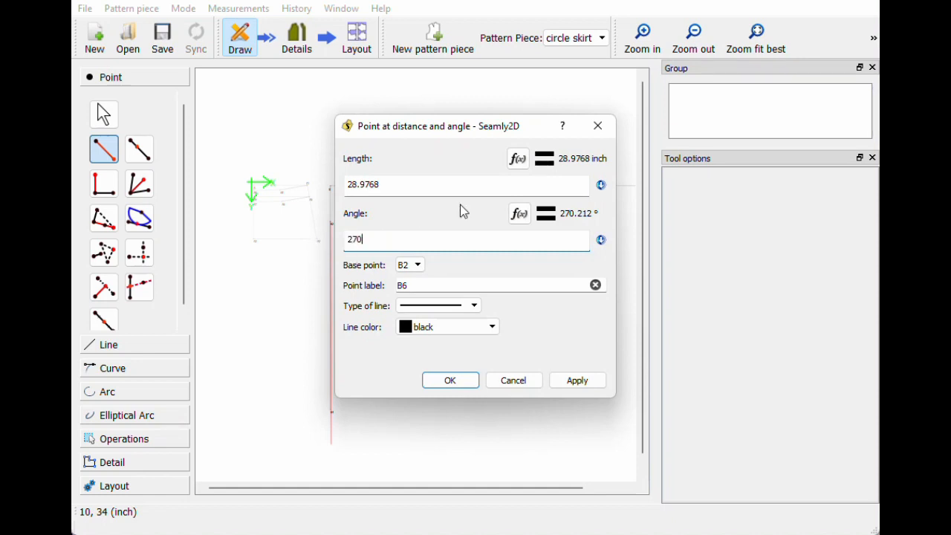
- Set the new point's length formula to the B1–B5 line length, Line_B1_B5, and create the point below B2
{"action": "left_click", "coordinate": [518, 159]}
{"action": "key", "text": "BackSpace"}
{"action": "key", "text": "BackSpace"}
{"action": "key", "text": "BackSpace"}
{"action": "key", "text": "BackSpace"}
{"action": "key", "text": "BackSpace"}
{"action": "key", "text": "BackSpace"}
{"action": "key", "text": "BackSpace"}
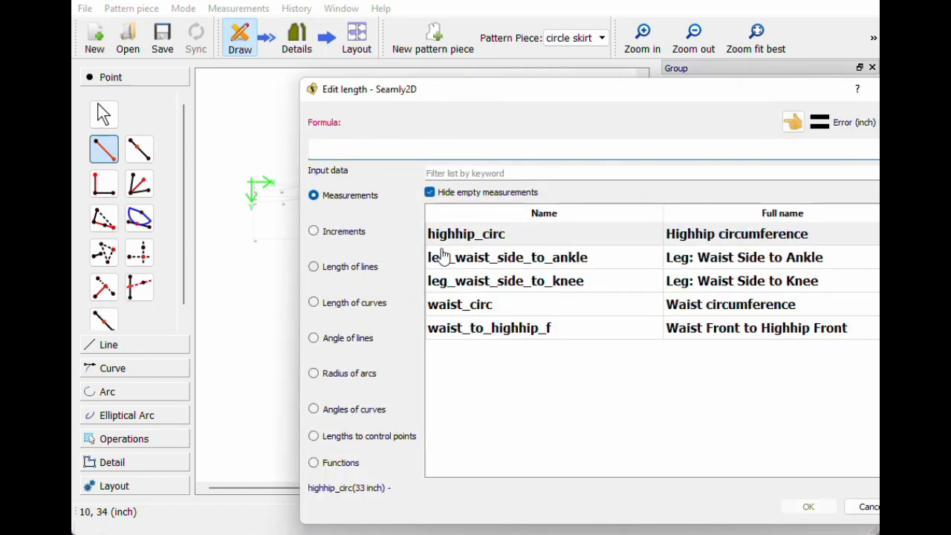
{"action": "left_click", "coordinate": [363, 272]}
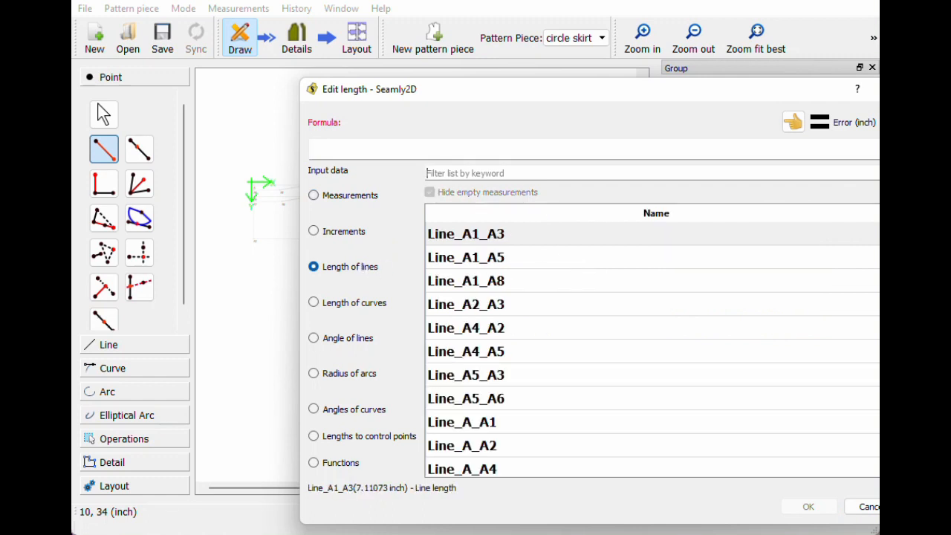
{"action": "type", "text": "b"}
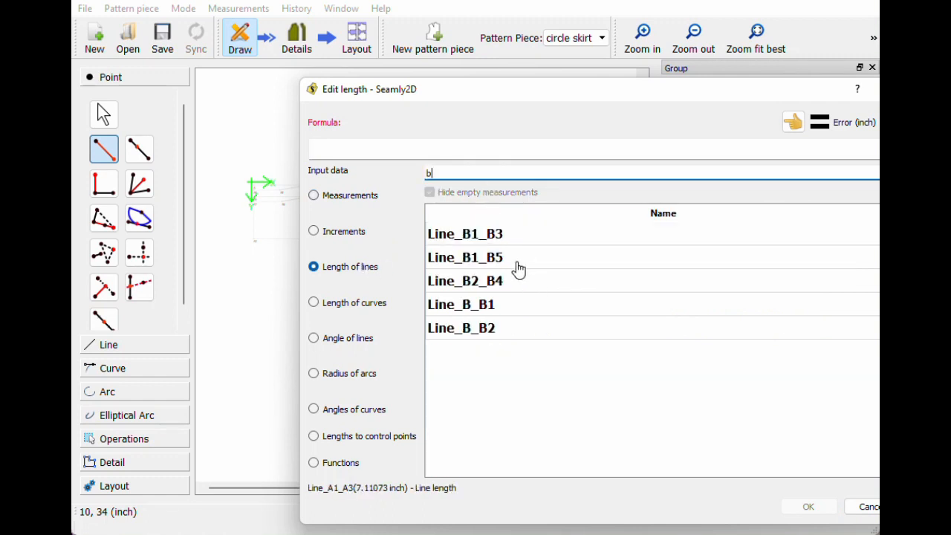
{"action": "double_click", "coordinate": [513, 260]}
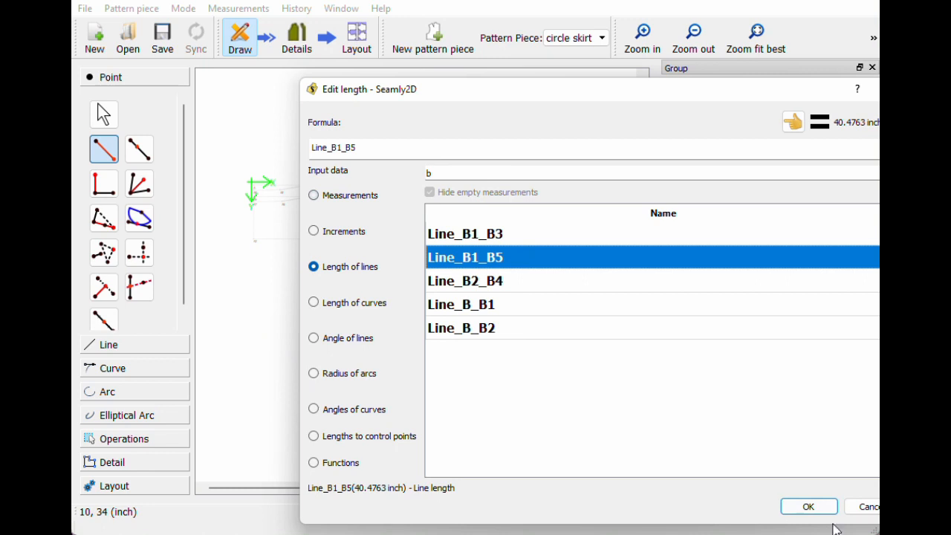
{"action": "left_click", "coordinate": [807, 506]}
{"action": "left_click", "coordinate": [436, 383]}
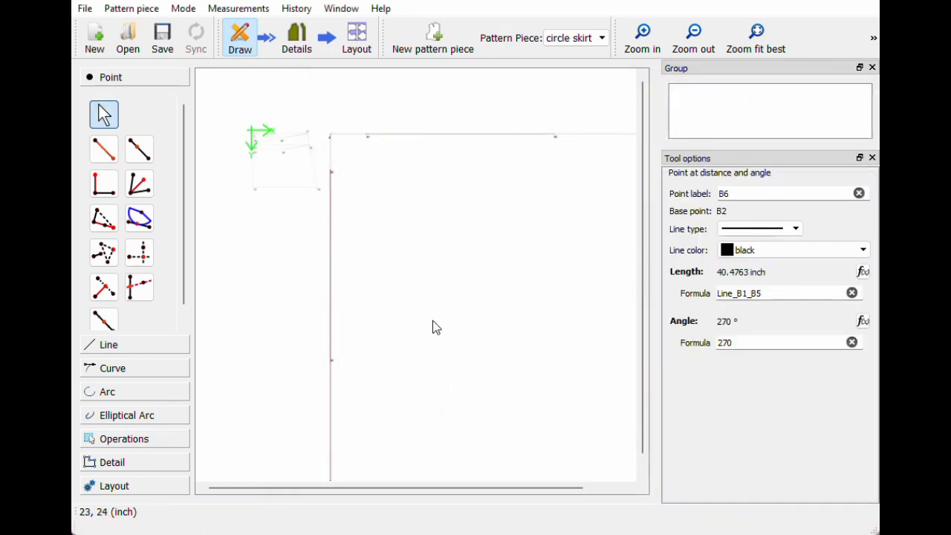
- Examine both ankle-length lines of the skirt draft, checking the properties of end points B5 and B6
{"action": "scroll", "coordinate": [460, 318], "scroll_direction": "down", "scroll_amount": 1, "text": "ctrl"}
{"action": "left_click_drag", "start_coordinate": [442, 486], "coordinate": [558, 488]}
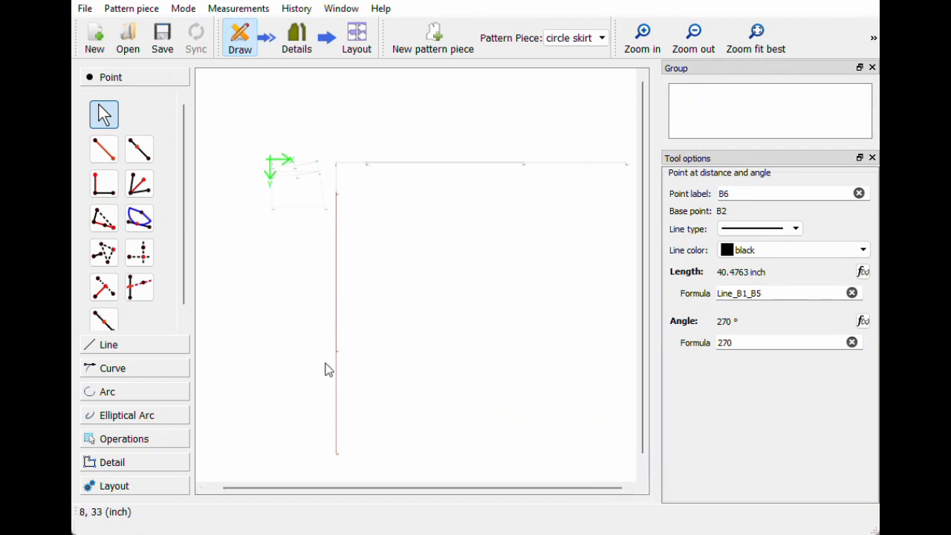
{"action": "scroll", "coordinate": [448, 360], "scroll_direction": "up", "scroll_amount": 2, "text": "ctrl"}
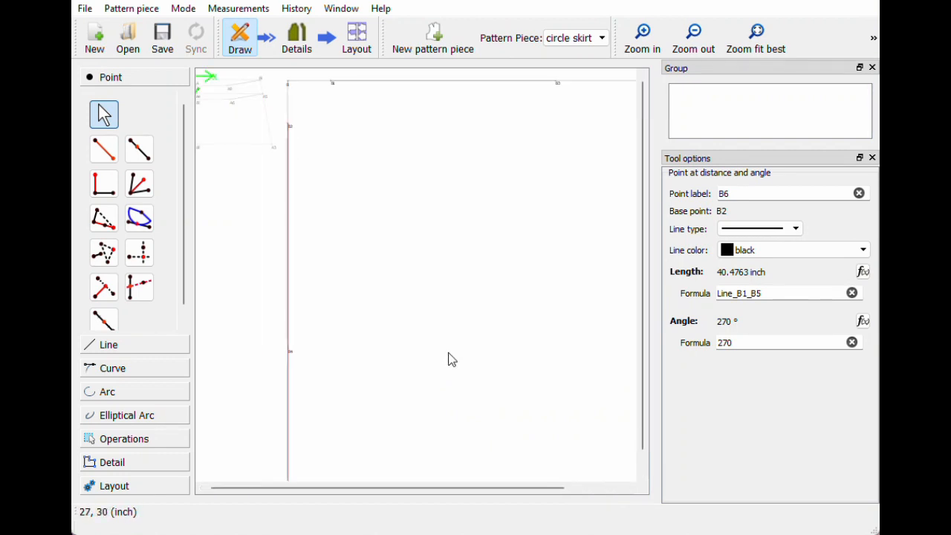
{"action": "left_click_drag", "start_coordinate": [447, 488], "coordinate": [575, 467]}
{"action": "left_click_drag", "start_coordinate": [646, 380], "coordinate": [600, 359]}
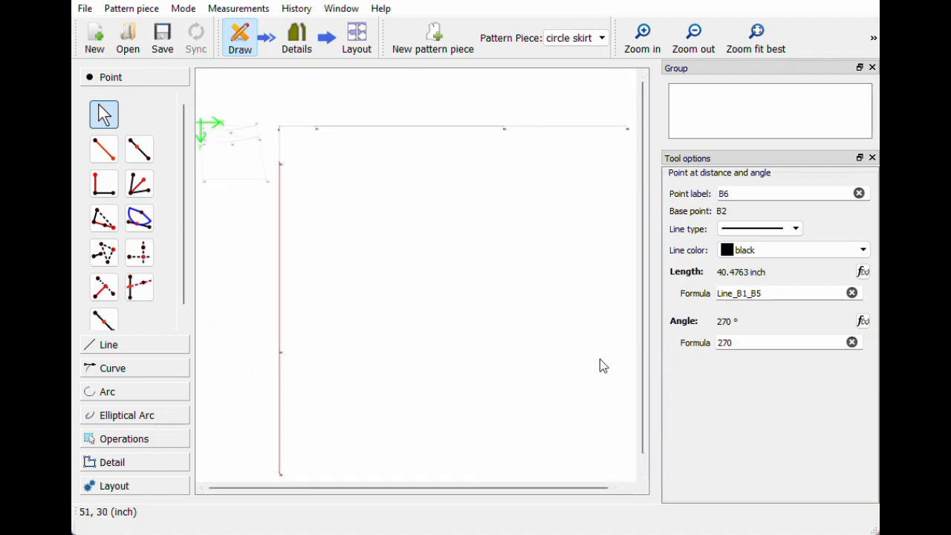
{"action": "left_click_drag", "start_coordinate": [526, 488], "coordinate": [542, 487]}
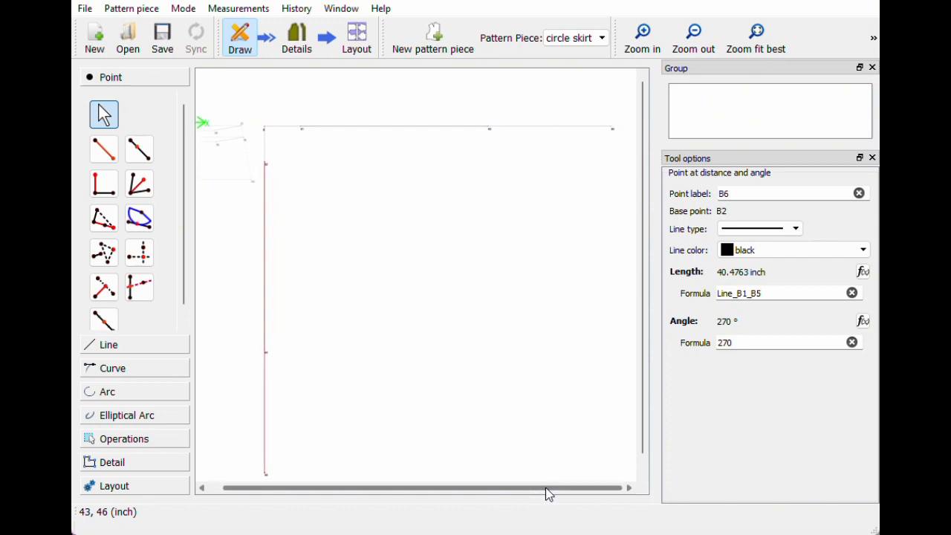
{"action": "left_click_drag", "start_coordinate": [641, 383], "coordinate": [645, 414]}
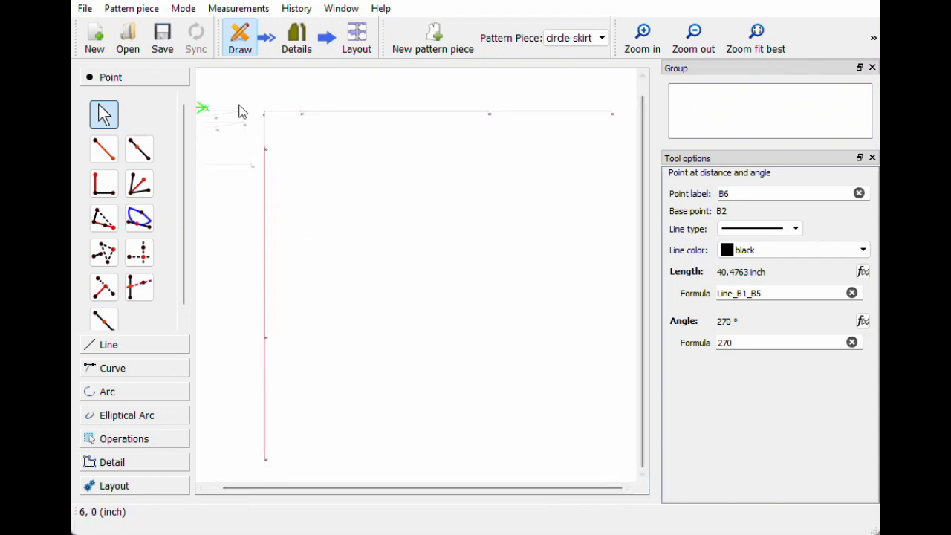
{"action": "left_click", "coordinate": [613, 116]}
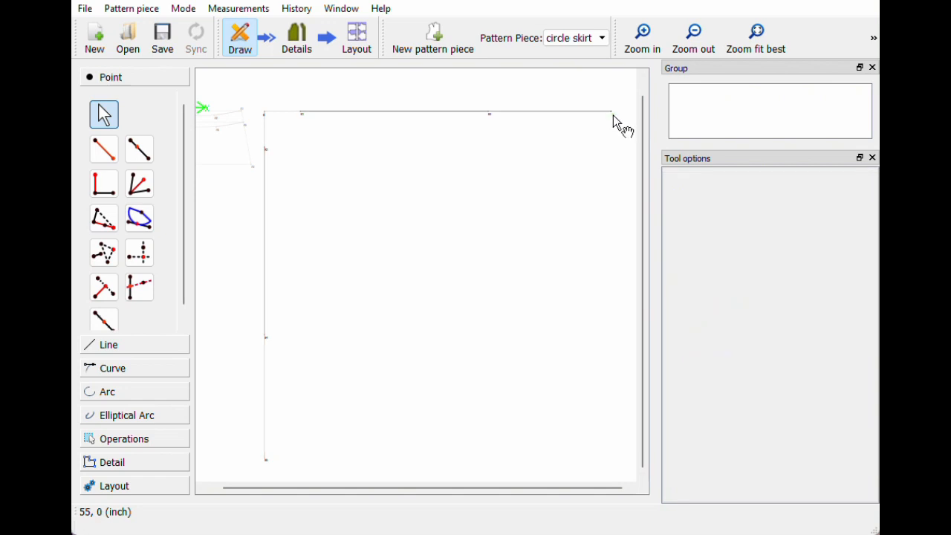
{"action": "left_click", "coordinate": [614, 116]}
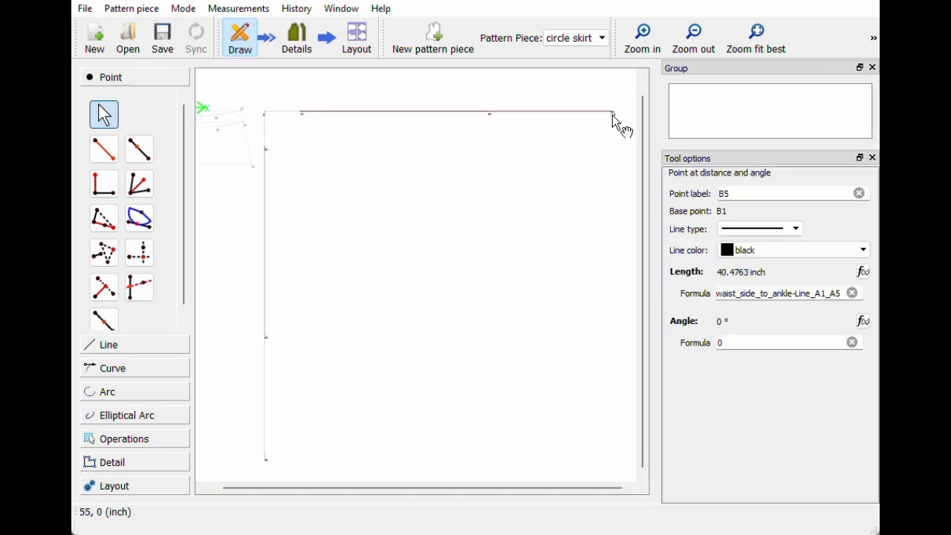
{"action": "left_click", "coordinate": [265, 455]}
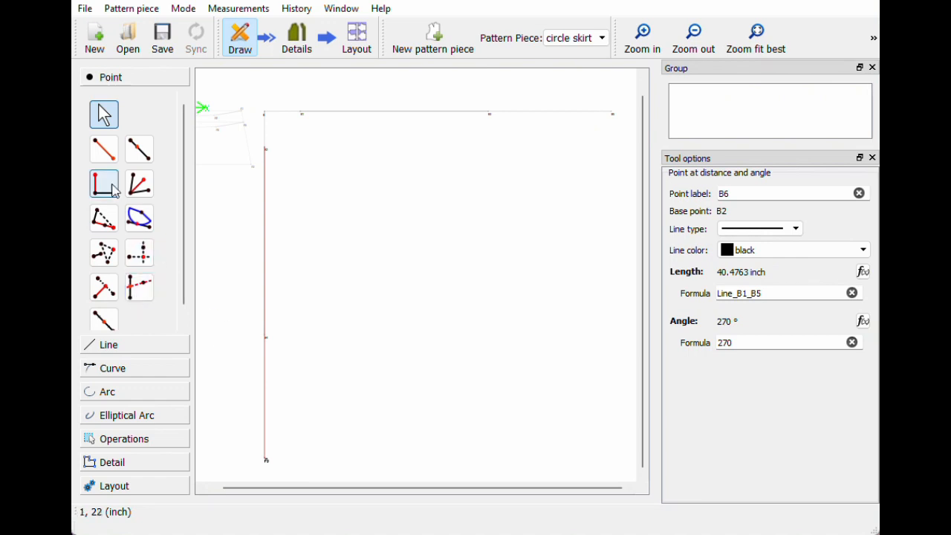
- Start an Arc with its center at corner point B, keeping the waist points B1 and B2 in view
{"action": "left_click", "coordinate": [122, 389]}
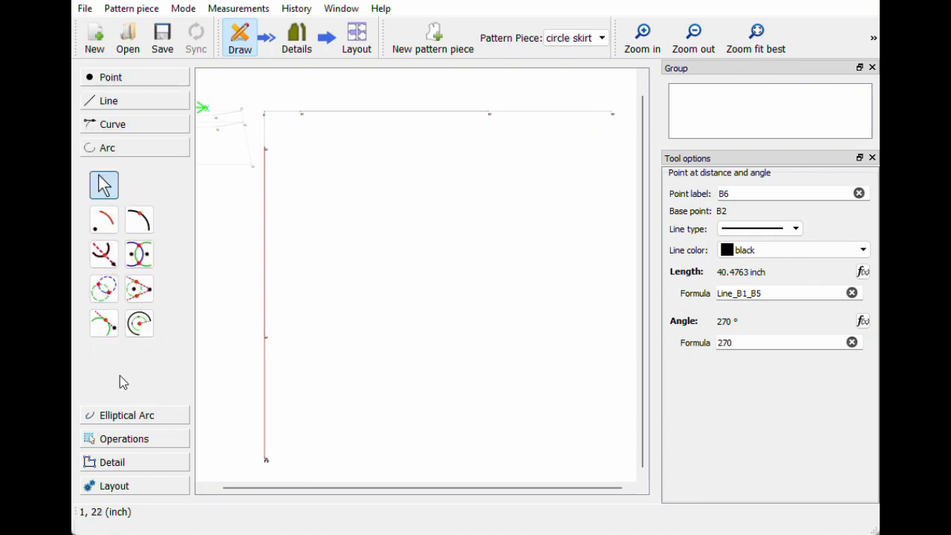
{"action": "left_click", "coordinate": [104, 223]}
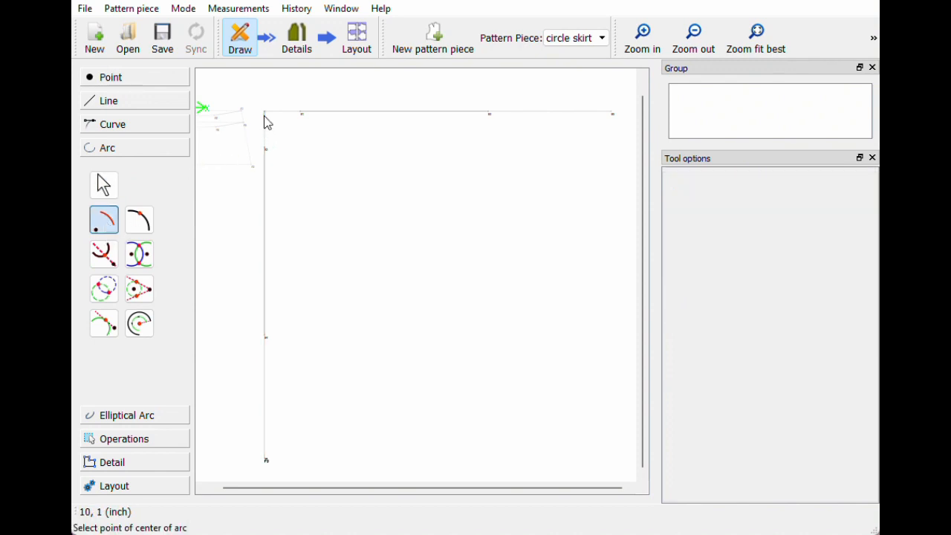
{"action": "scroll", "coordinate": [378, 319], "scroll_direction": "up", "scroll_amount": 3, "text": "ctrl"}
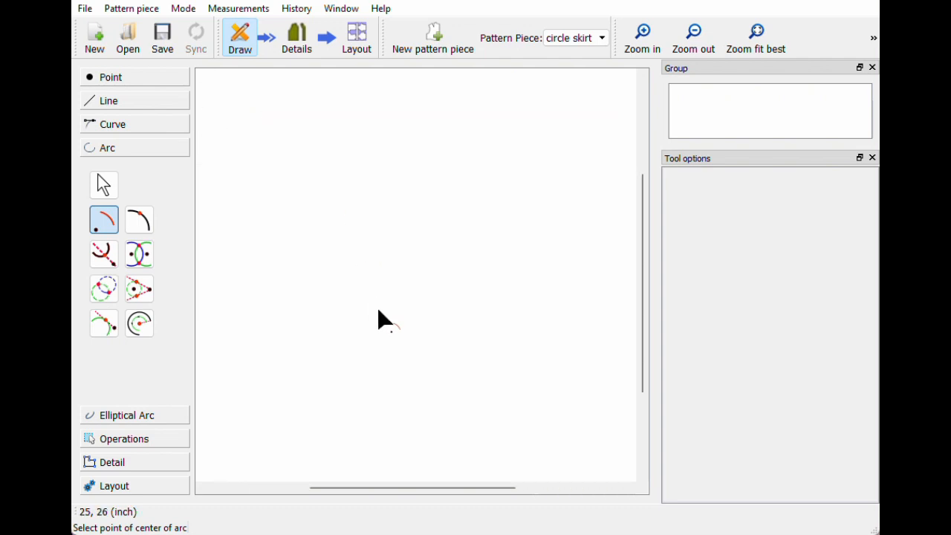
{"action": "left_click_drag", "start_coordinate": [638, 318], "coordinate": [639, 142]}
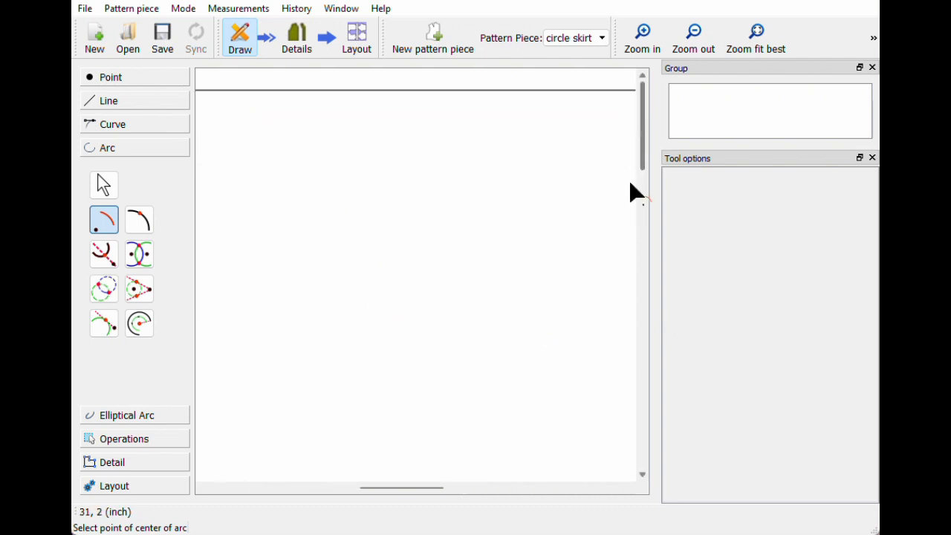
{"action": "left_click_drag", "start_coordinate": [440, 488], "coordinate": [354, 489]}
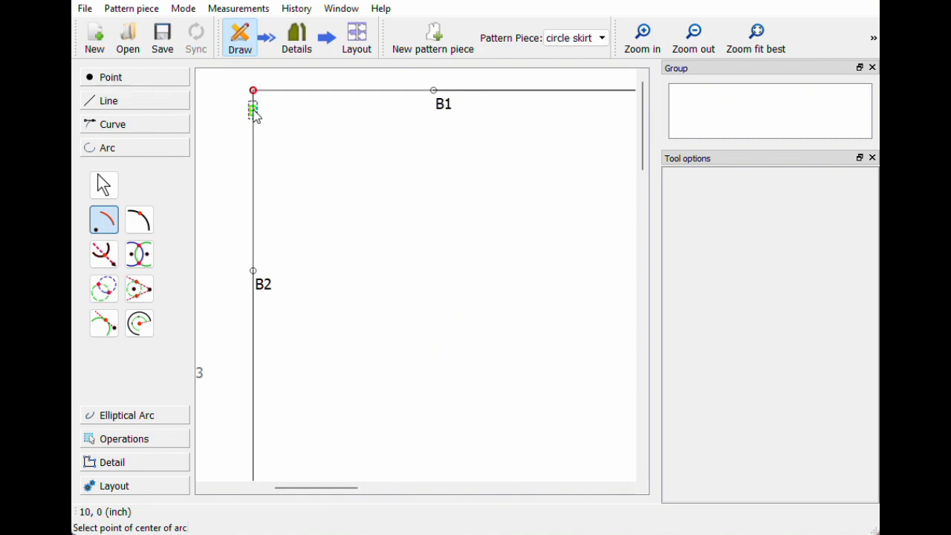
{"action": "left_click", "coordinate": [253, 111]}
{"action": "left_click_drag", "start_coordinate": [342, 111], "coordinate": [528, 112]}
{"action": "left_click", "coordinate": [541, 175]}
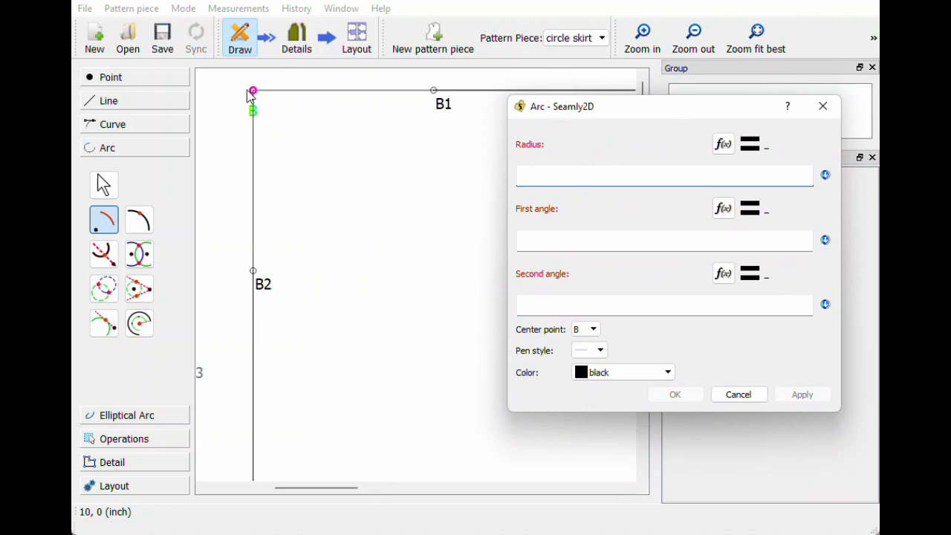
- Set the arc's radius formula to the B–B1 line length, Line_B_B1
{"action": "left_click", "coordinate": [723, 144]}
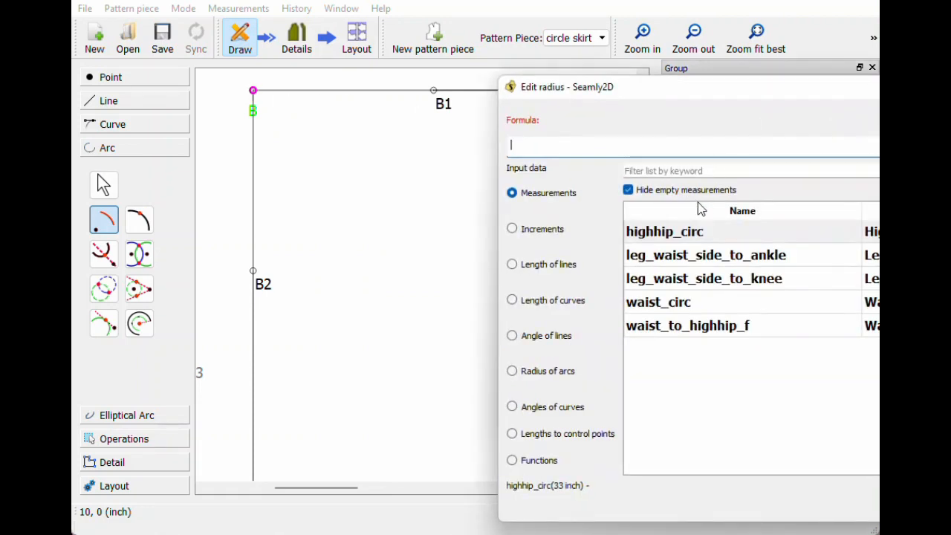
{"action": "left_click", "coordinate": [550, 265]}
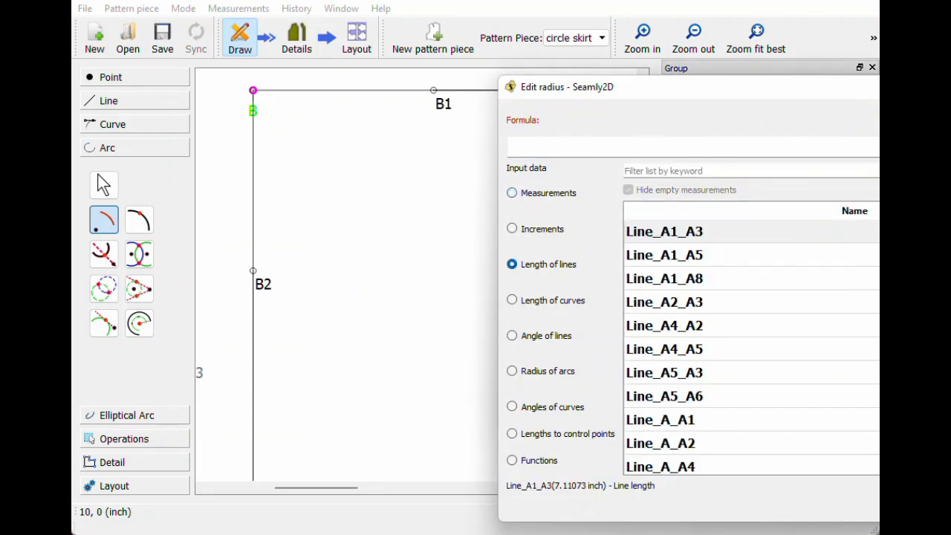
{"action": "type", "text": "b"}
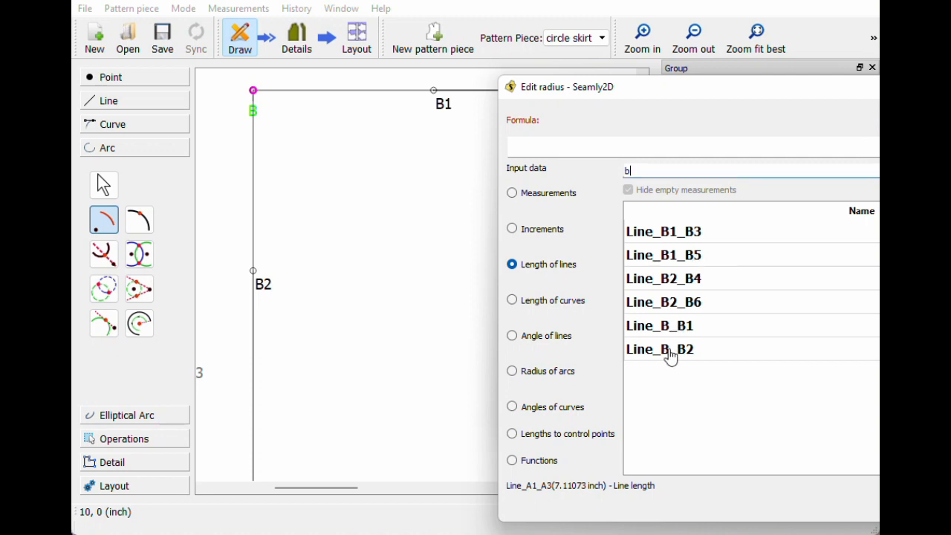
{"action": "double_click", "coordinate": [660, 327]}
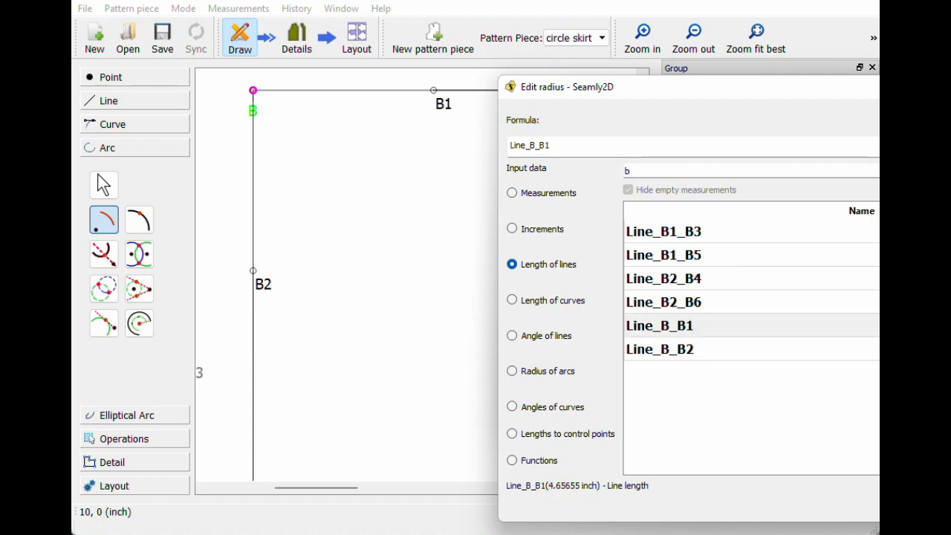
{"action": "key", "text": "Return"}
- Set the arc's first angle to 270 and second angle to 0 degrees, and create the waist arc from B2 to B1
{"action": "left_click", "coordinate": [534, 236]}
{"action": "type", "text": "270"}
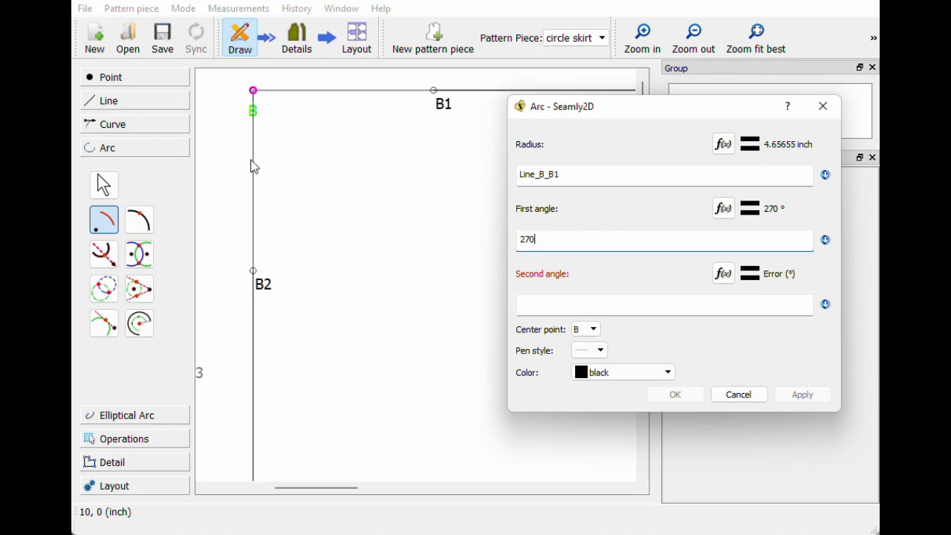
{"action": "key", "text": "Tab"}
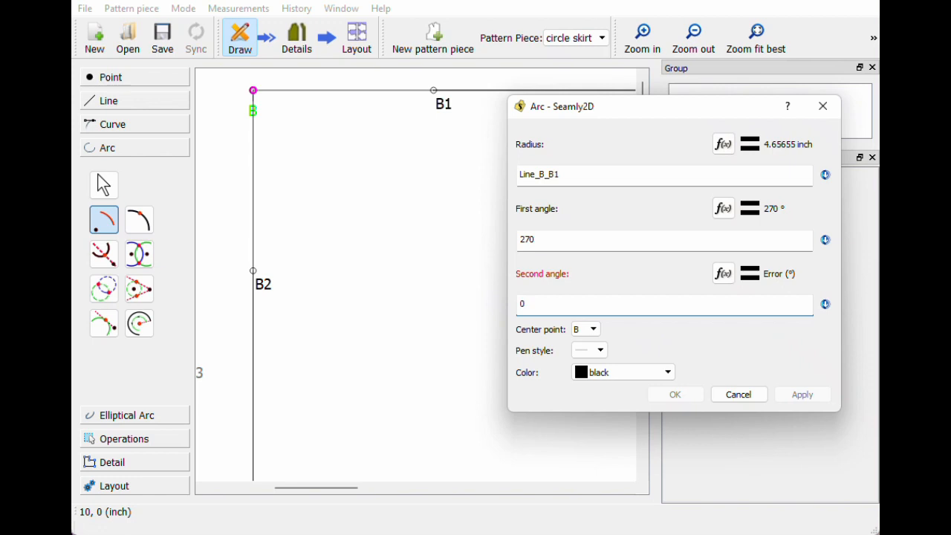
{"action": "left_click", "coordinate": [675, 394]}
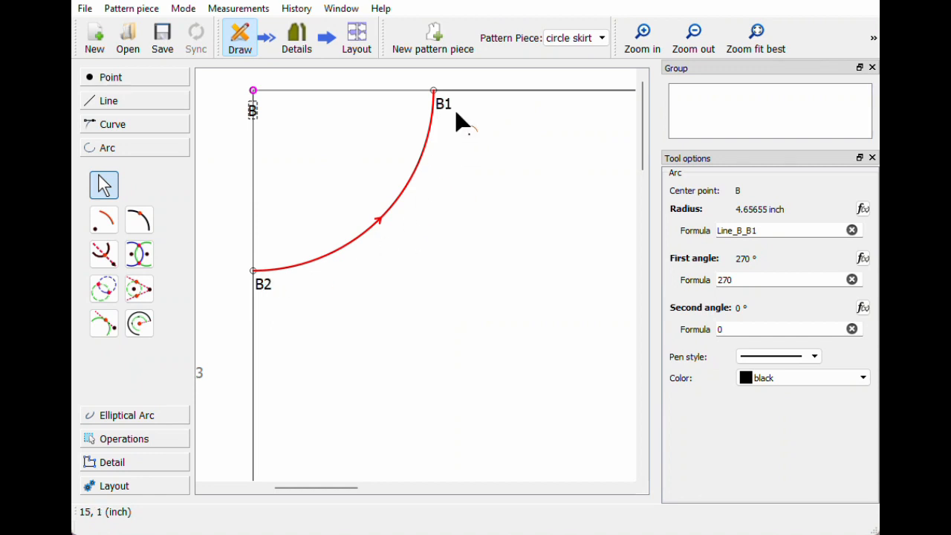
- Start a knee-length hem Arc centered at corner point B and open its radius formula for editing
{"action": "mouse_move", "coordinate": [446, 128]}
{"action": "scroll", "coordinate": [523, 238], "scroll_direction": "down", "scroll_amount": 6, "text": "ctrl"}
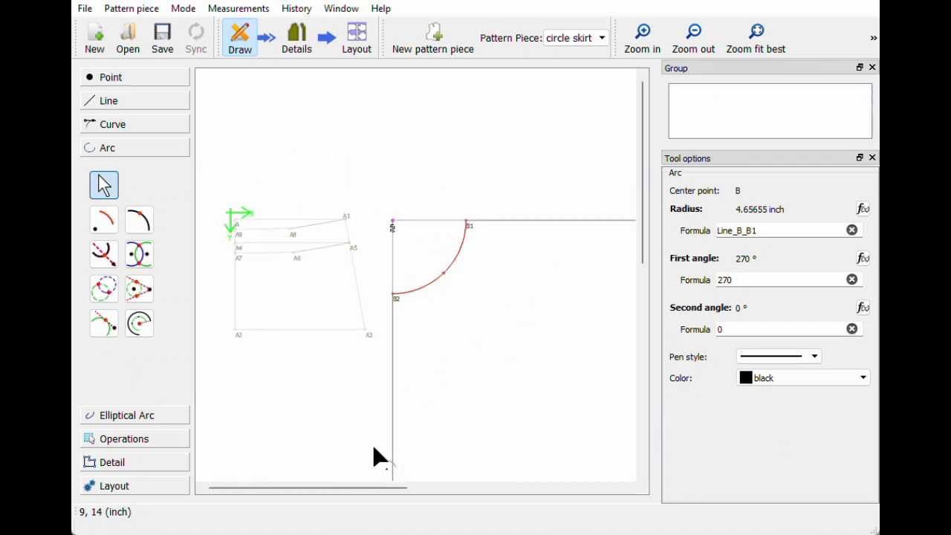
{"action": "left_click_drag", "start_coordinate": [369, 489], "coordinate": [476, 489]}
{"action": "left_click_drag", "start_coordinate": [644, 246], "coordinate": [650, 321]}
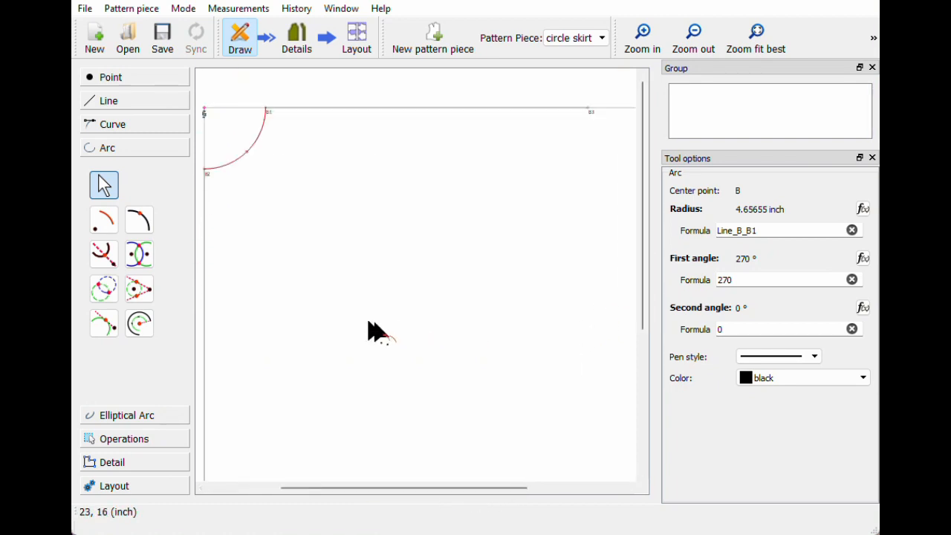
{"action": "left_click", "coordinate": [108, 231]}
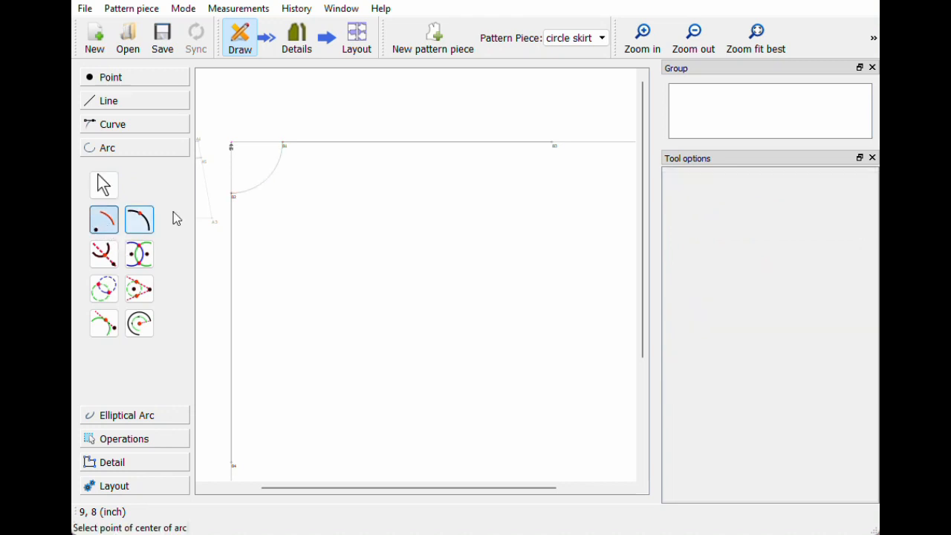
{"action": "left_click", "coordinate": [232, 148]}
{"action": "left_click_drag", "start_coordinate": [359, 116], "coordinate": [360, 182]}
{"action": "left_click", "coordinate": [520, 213]}
{"action": "left_click_drag", "start_coordinate": [411, 164], "coordinate": [326, 212]}
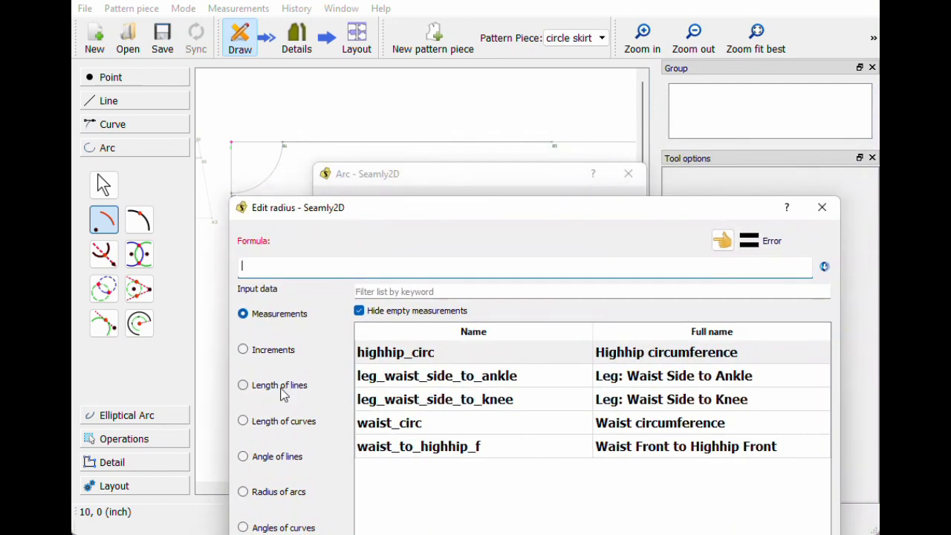
- Set the arc's radius formula to the sum of the B–B1 and B1–B3 line lengths, Line_B_B1+Line_B1_B3
{"action": "left_click", "coordinate": [281, 389]}
{"action": "left_click", "coordinate": [368, 291]}
{"action": "type", "text": "b"}
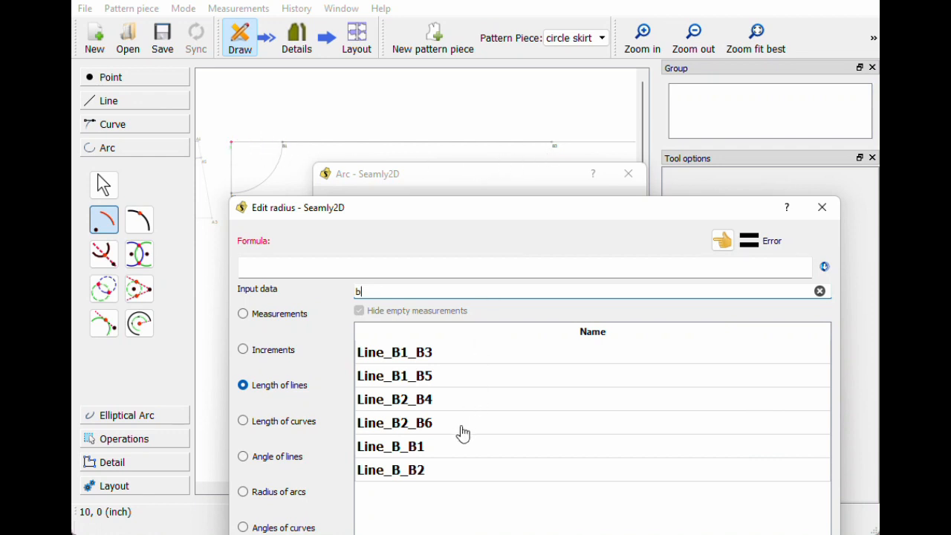
{"action": "double_click", "coordinate": [405, 445]}
{"action": "left_click", "coordinate": [281, 266]}
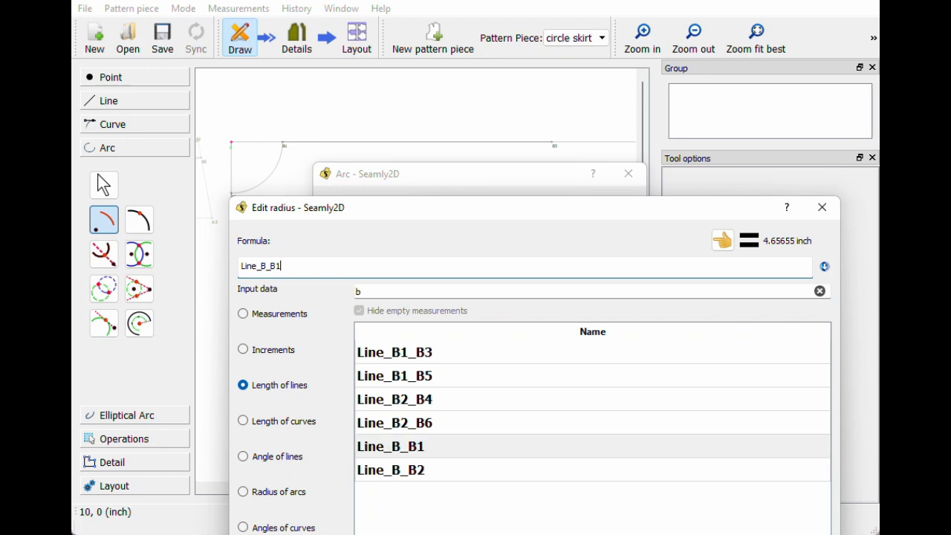
{"action": "type", "text": "+"}
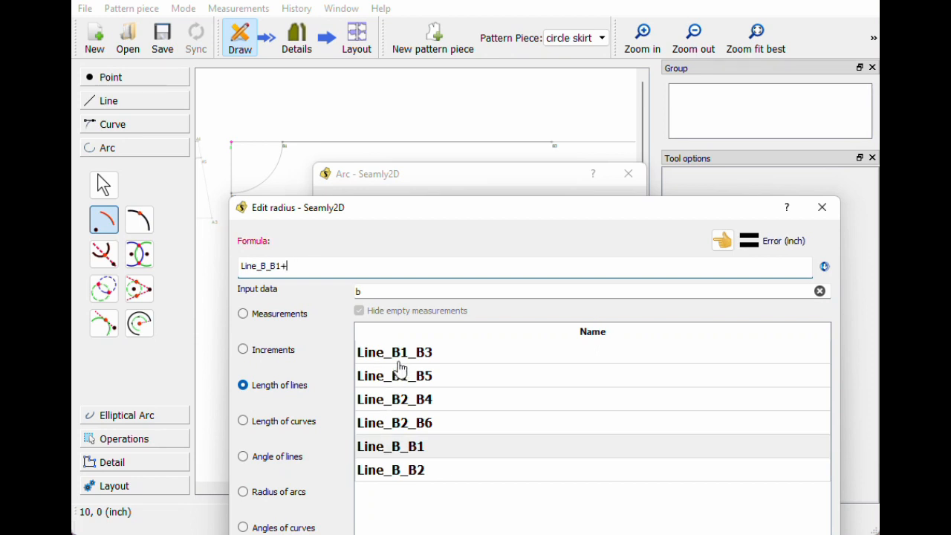
{"action": "double_click", "coordinate": [396, 354]}
{"action": "left_click_drag", "start_coordinate": [395, 209], "coordinate": [383, 82]}
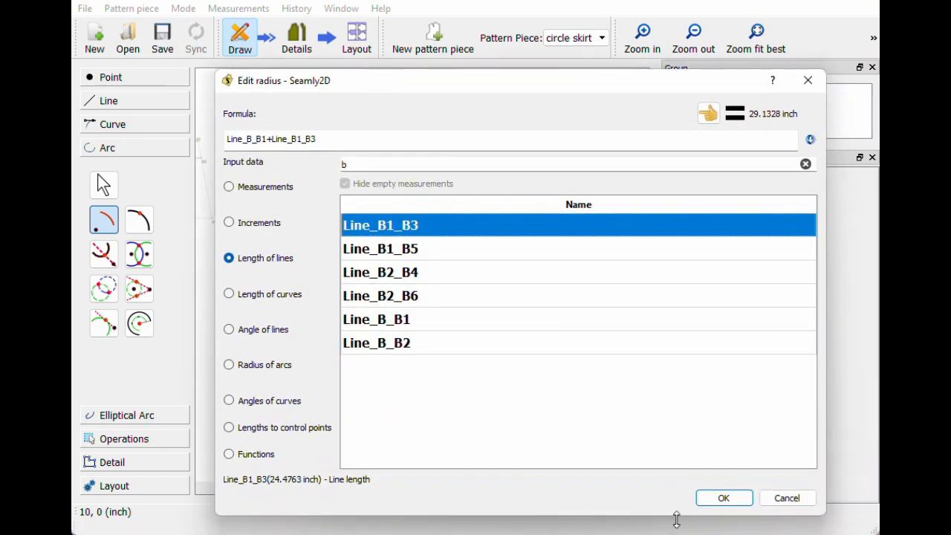
{"action": "left_click", "coordinate": [715, 498]}
- Set the arc's first angle to 270 and second angle to 0 degrees, and create the knee-length hem arc from B4 to B3
{"action": "left_click", "coordinate": [392, 308]}
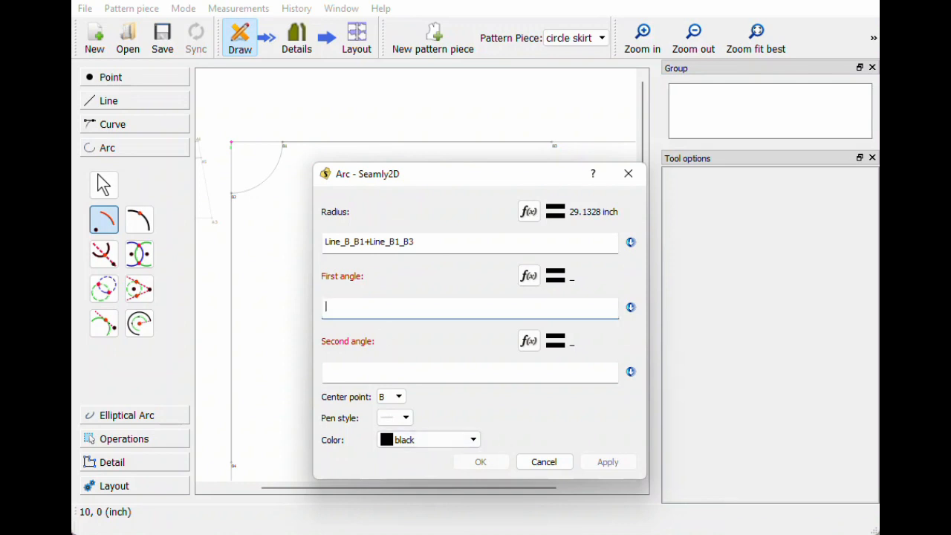
{"action": "key", "text": "Tab"}
{"action": "type", "text": "0"}
{"action": "left_click", "coordinate": [491, 464]}
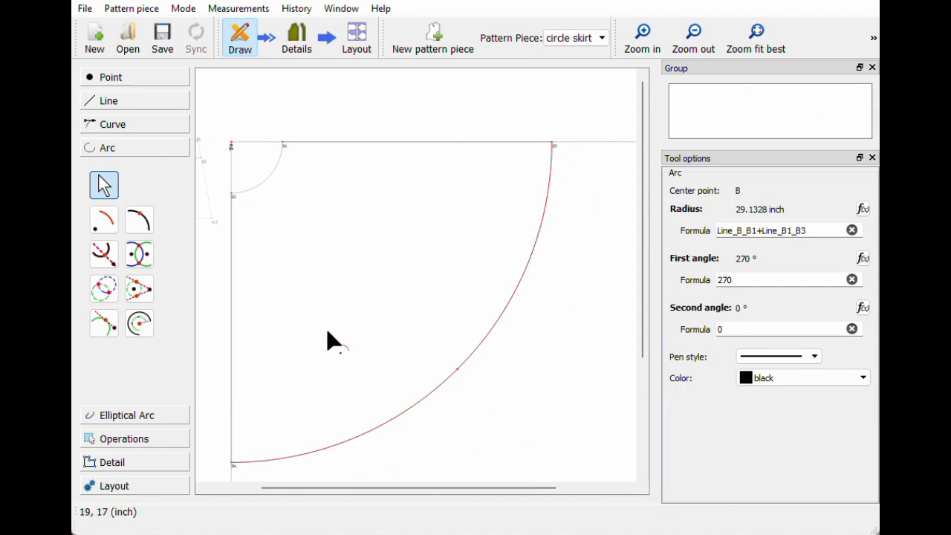
{"action": "scroll", "coordinate": [363, 335], "scroll_direction": "down", "scroll_amount": 2, "text": "ctrl"}
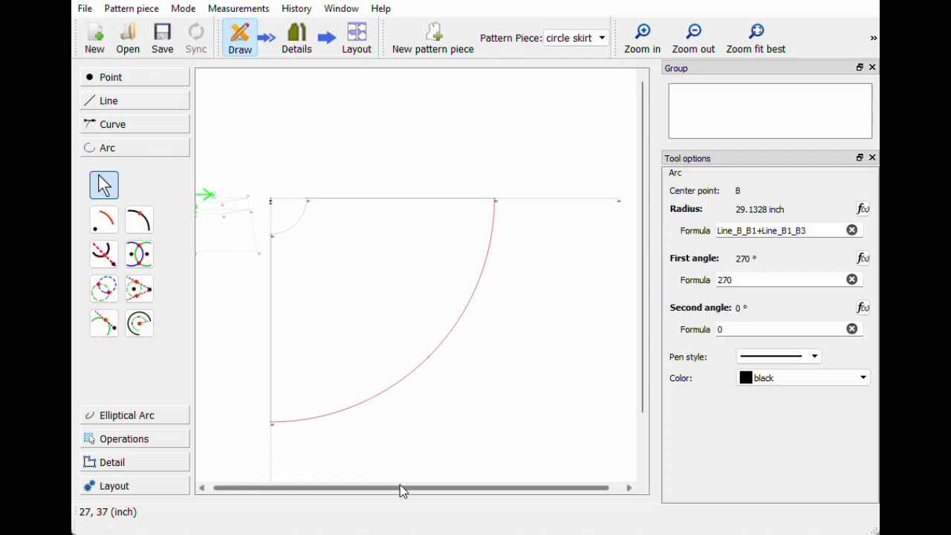
{"action": "scroll", "coordinate": [405, 489], "scroll_direction": "right", "scroll_amount": 1}
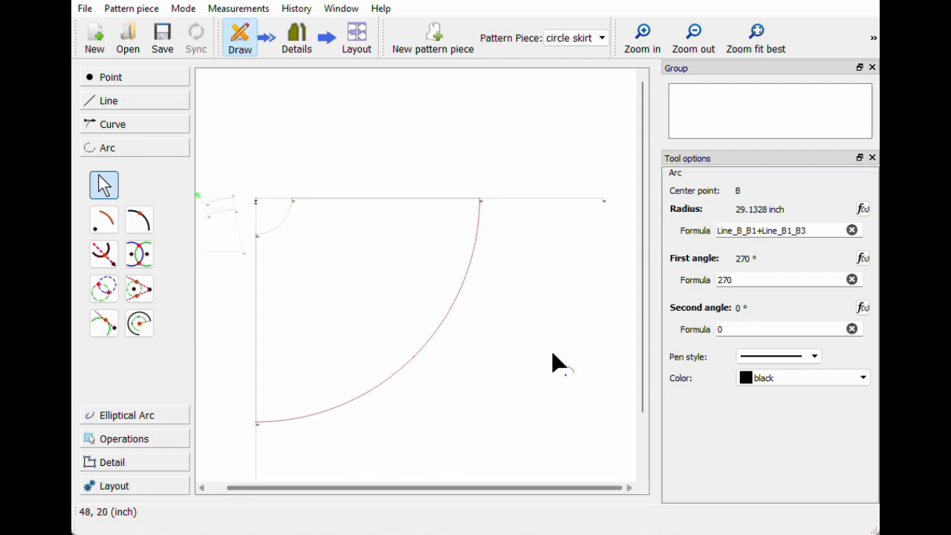
{"action": "left_click", "coordinate": [95, 225]}
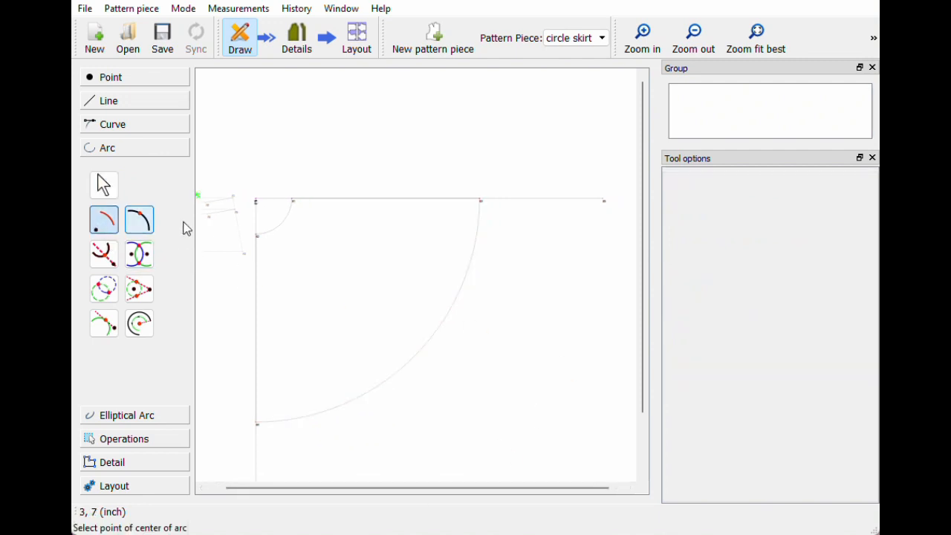
{"action": "left_click", "coordinate": [256, 202]}
{"action": "left_click", "coordinate": [525, 146]}
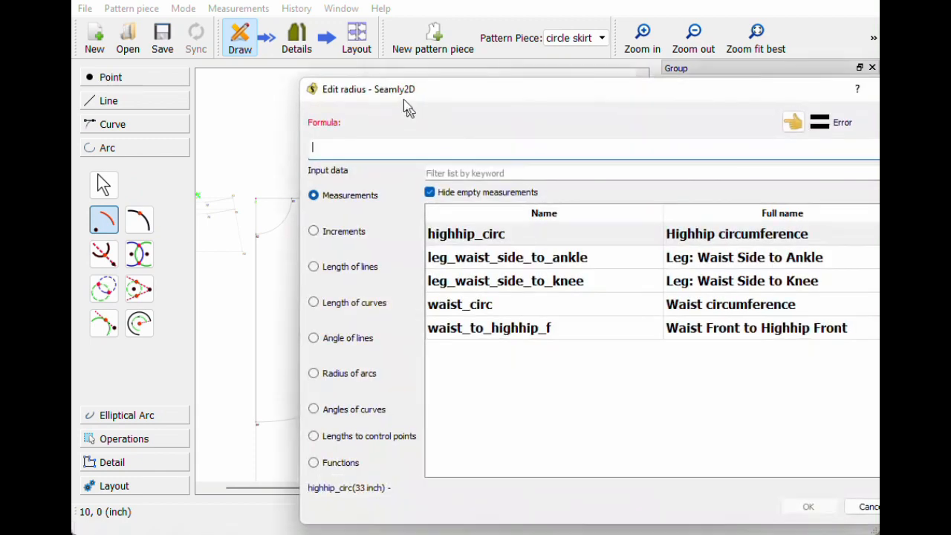
{"action": "key", "text": "Escape"}
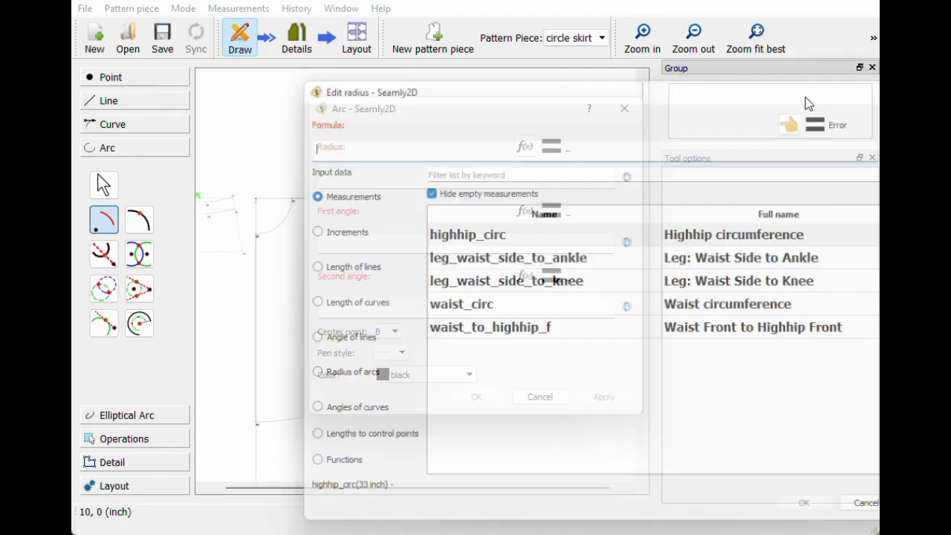
{"action": "left_click_drag", "start_coordinate": [493, 112], "coordinate": [475, 254]}
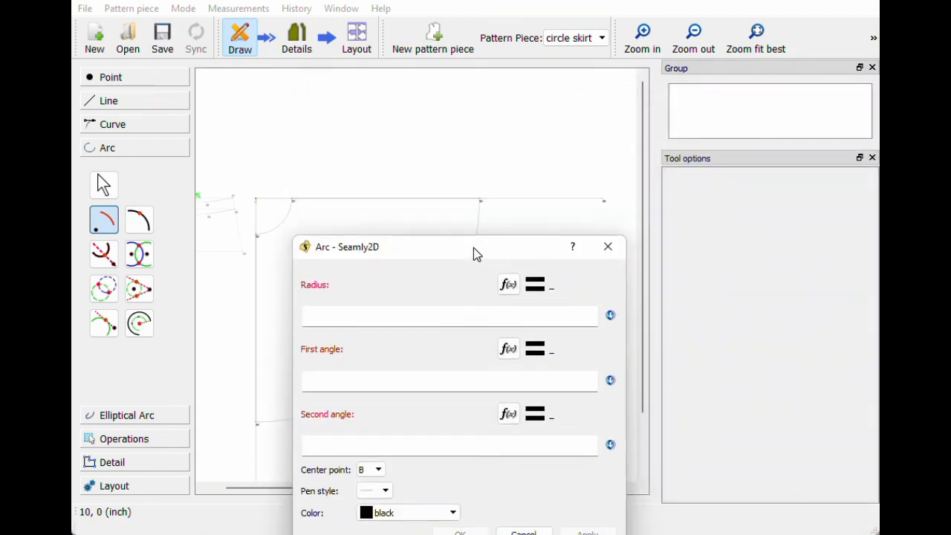
{"action": "left_click", "coordinate": [610, 251]}
{"action": "scroll", "coordinate": [608, 263], "scroll_direction": "up", "scroll_amount": 2}
{"action": "scroll", "coordinate": [608, 263], "scroll_direction": "down", "scroll_amount": 2}
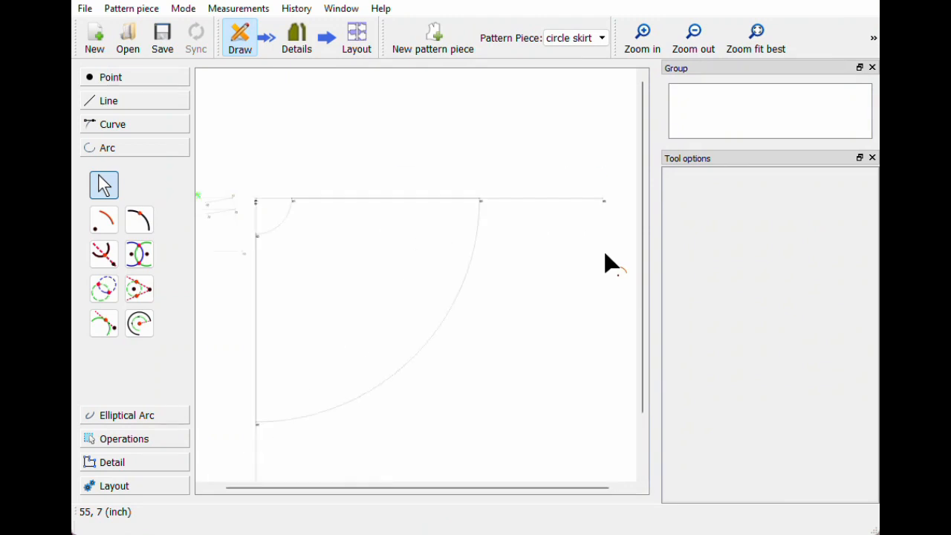
- Start an ankle-length hem Arc centered at corner point B and set its radius formula to Line_B_B1+Line_B1_B5
{"action": "left_click", "coordinate": [104, 220]}
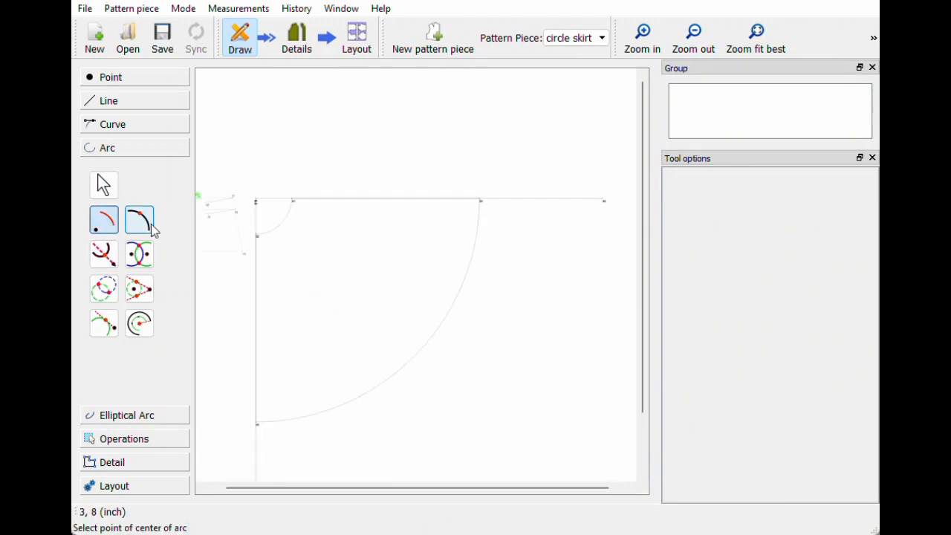
{"action": "left_click", "coordinate": [256, 202]}
{"action": "left_click_drag", "start_coordinate": [376, 112], "coordinate": [364, 241]}
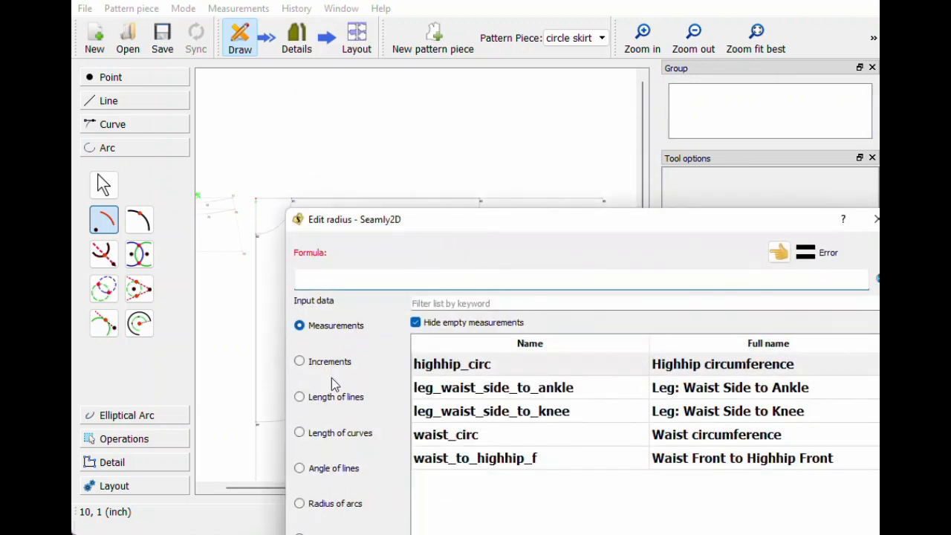
{"action": "left_click", "coordinate": [334, 396]}
{"action": "type", "text": "b"}
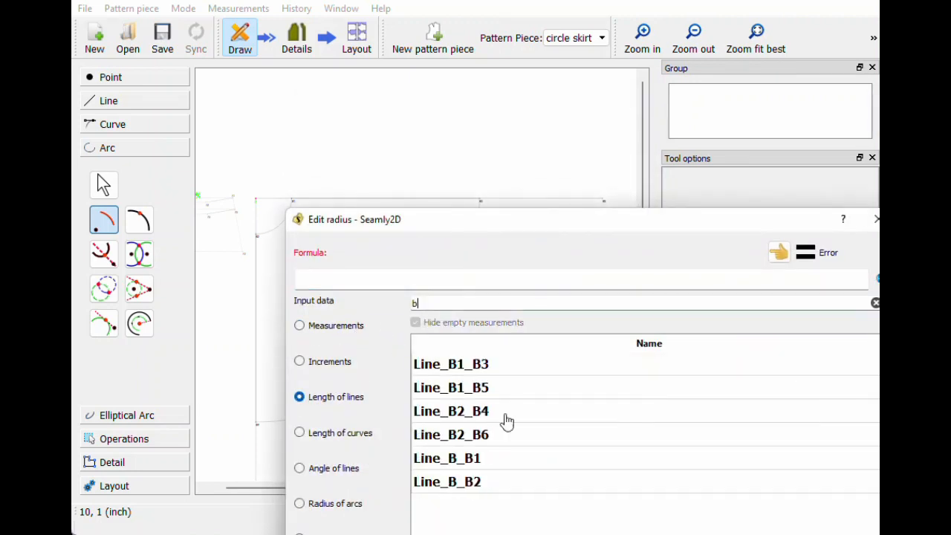
{"action": "double_click", "coordinate": [506, 458]}
{"action": "type", "text": "+"}
{"action": "double_click", "coordinate": [450, 387]}
{"action": "left_click_drag", "start_coordinate": [385, 240], "coordinate": [399, 75]}
{"action": "left_click", "coordinate": [800, 489]}
- Set the arc's first angle to 270 and second angle to 0 degrees, and create the ankle-length hem arc from B6 to B5
{"action": "left_click", "coordinate": [356, 373]}
{"action": "type", "text": "270"}
{"action": "key", "text": "Tab"}
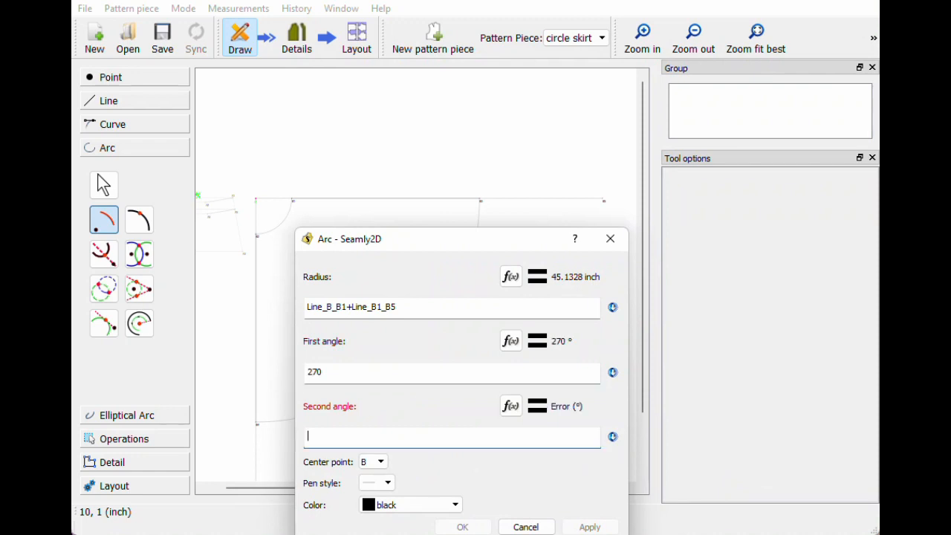
{"action": "type", "text": "0"}
{"action": "left_click_drag", "start_coordinate": [383, 249], "coordinate": [388, 221]}
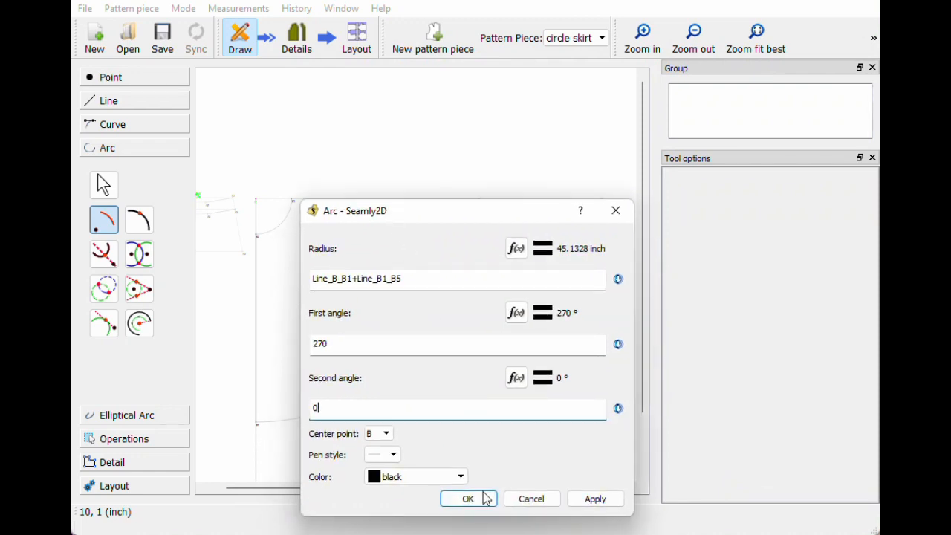
{"action": "left_click", "coordinate": [483, 503]}
- Start a new workpiece detail and select the waist arc, point B3, the knee-length hem arc and point B4 for its main path
{"action": "scroll", "coordinate": [487, 352], "scroll_direction": "down", "scroll_amount": 1}
{"action": "left_click_drag", "start_coordinate": [642, 295], "coordinate": [639, 365]}
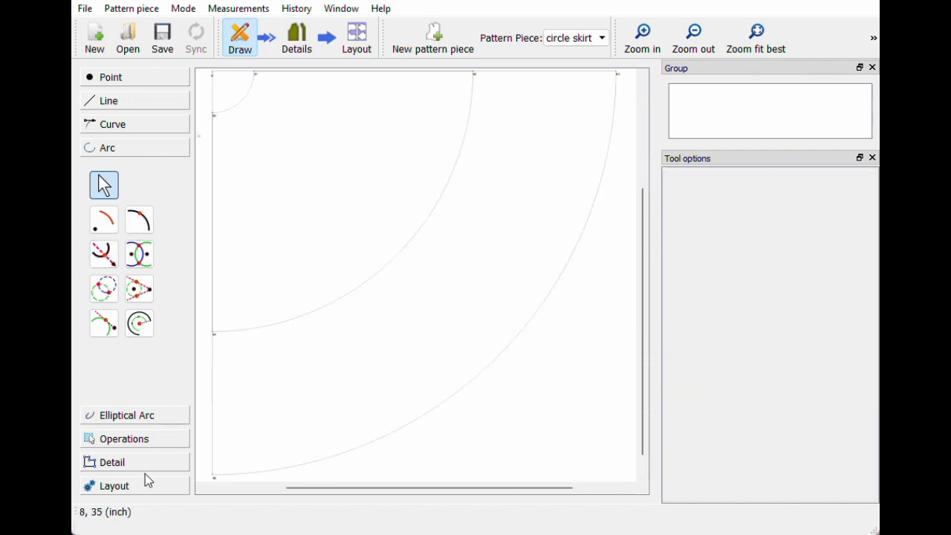
{"action": "left_click", "coordinate": [124, 439]}
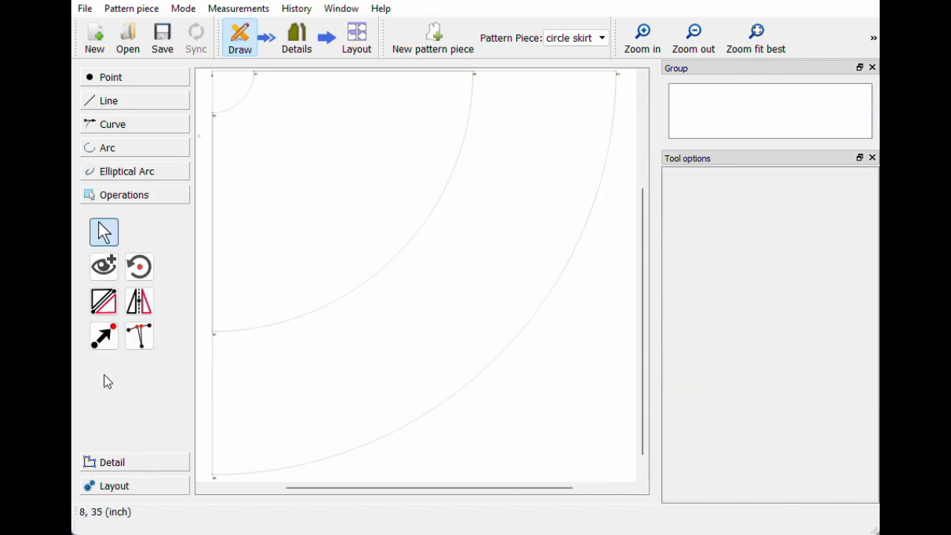
{"action": "left_click", "coordinate": [123, 471]}
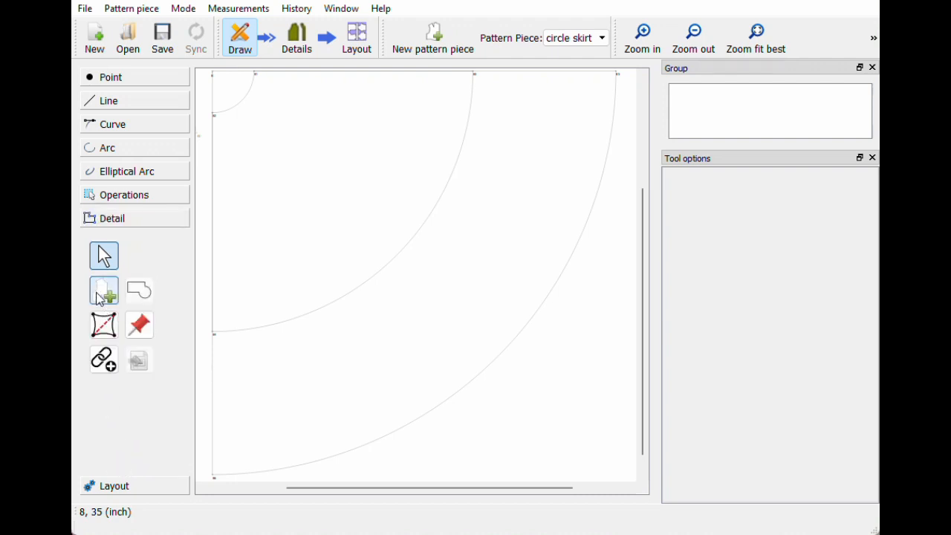
{"action": "left_click", "coordinate": [103, 292]}
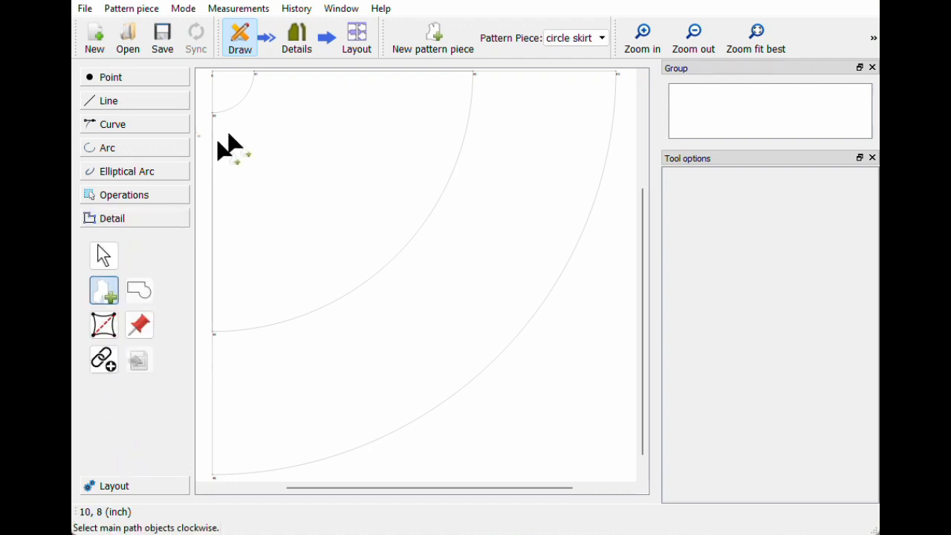
{"action": "left_click", "coordinate": [241, 108]}
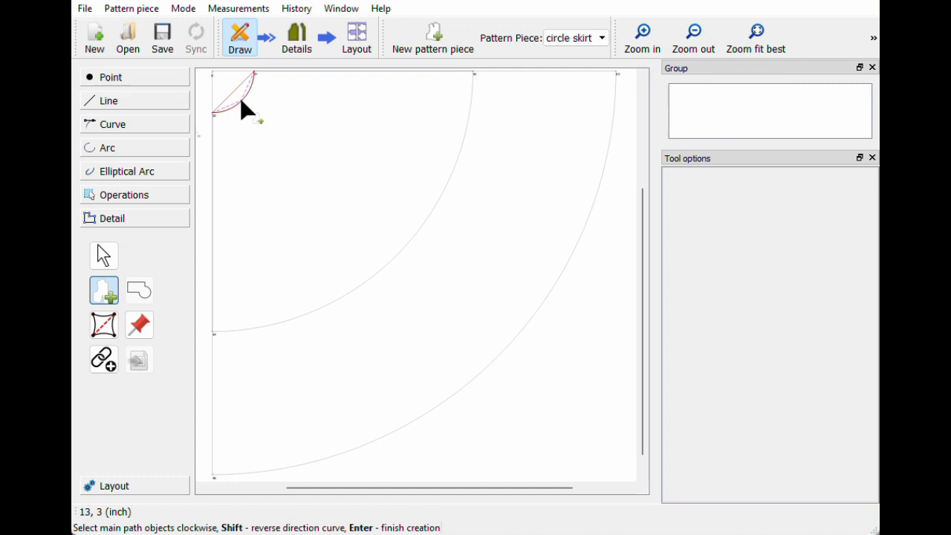
{"action": "left_click", "coordinate": [476, 77]}
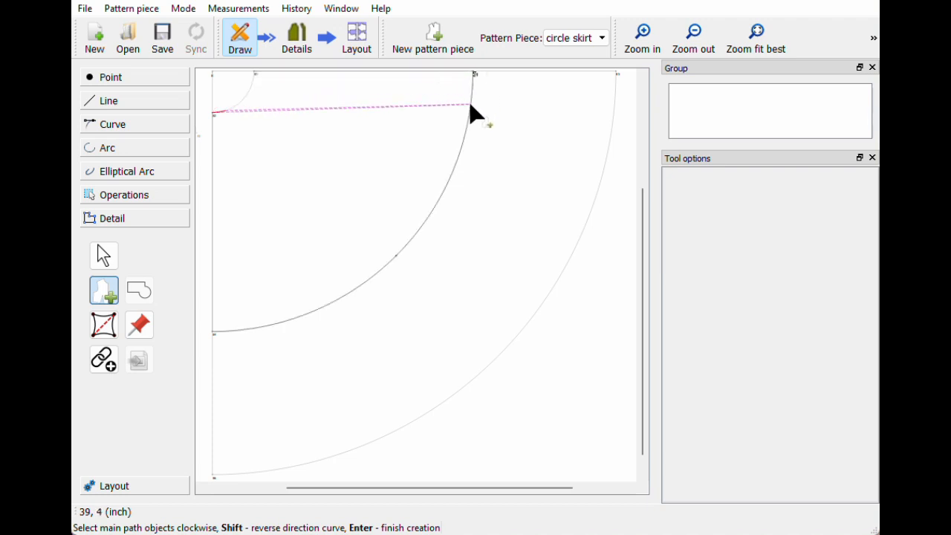
{"action": "left_click", "coordinate": [214, 334]}
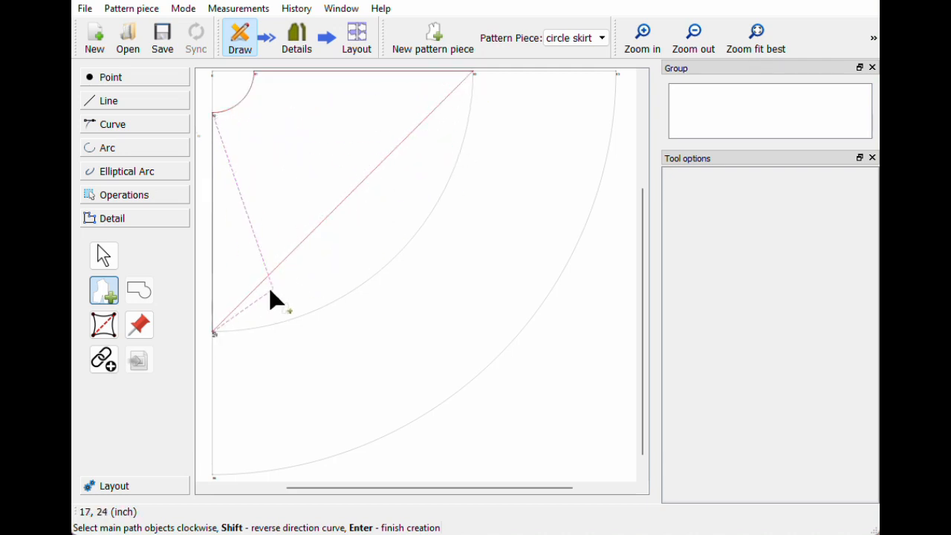
{"action": "left_click", "coordinate": [316, 311]}
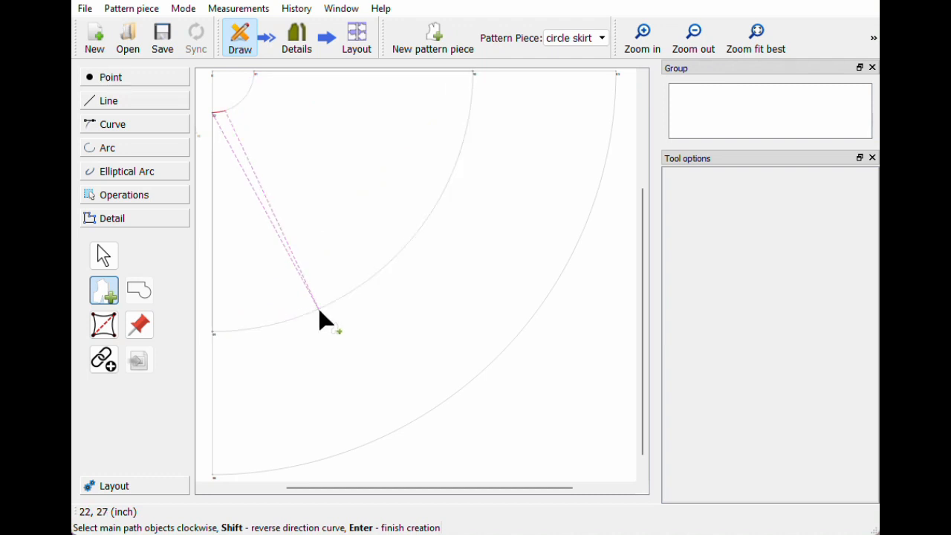
{"action": "key", "text": "Return"}
- Delete the duplicate Arc_B_28 entry at the end of the workpiece's main path list
{"action": "left_click_drag", "start_coordinate": [397, 38], "coordinate": [630, 25]}
{"action": "left_click", "coordinate": [638, 225]}
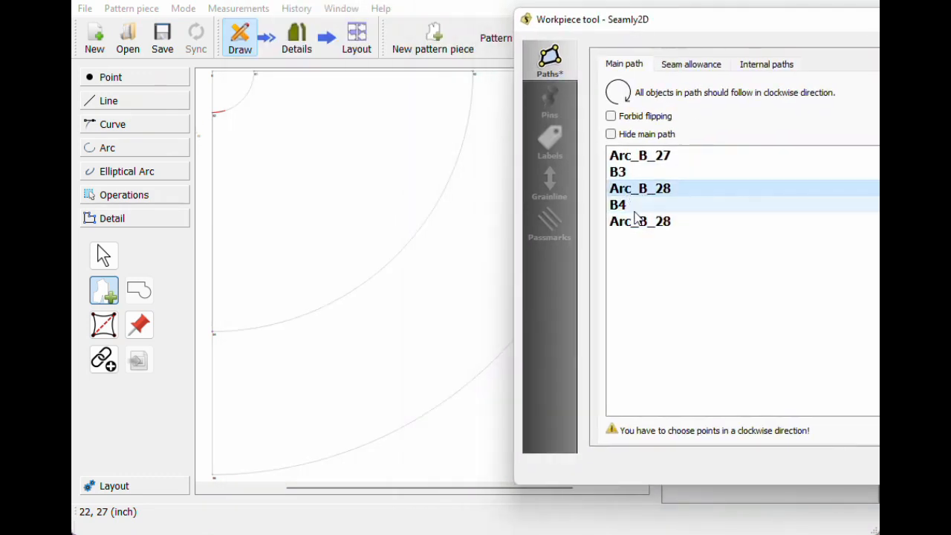
{"action": "left_click", "coordinate": [636, 191]}
{"action": "left_click", "coordinate": [640, 225]}
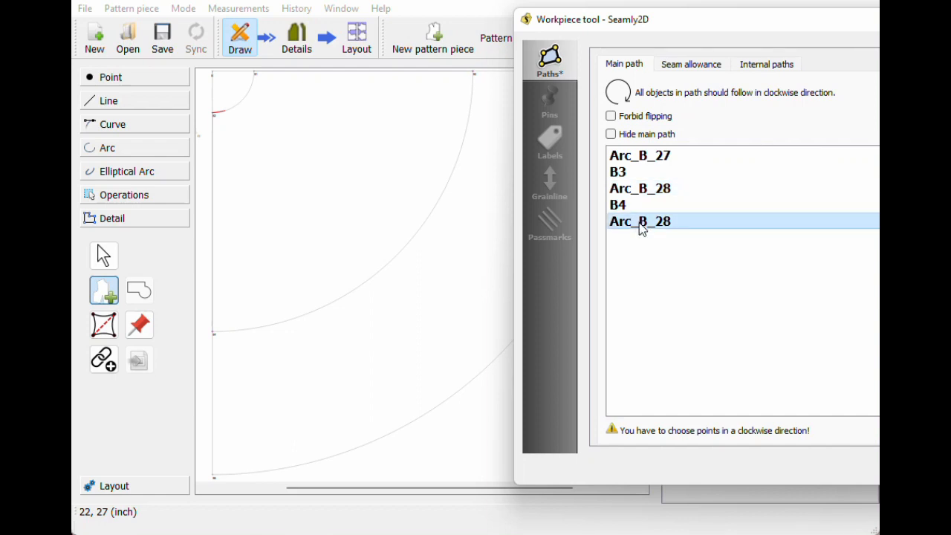
{"action": "right_click", "coordinate": [642, 228]}
{"action": "left_click", "coordinate": [653, 269]}
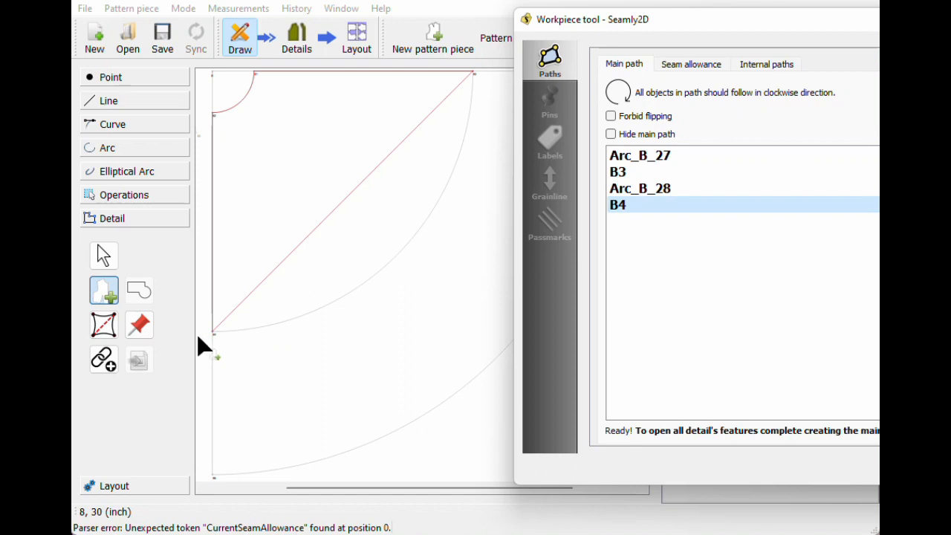
- Reverse the direction of Arc_B_28 in the main path so the hem follows the knee-length curve
{"action": "left_click", "coordinate": [654, 192]}
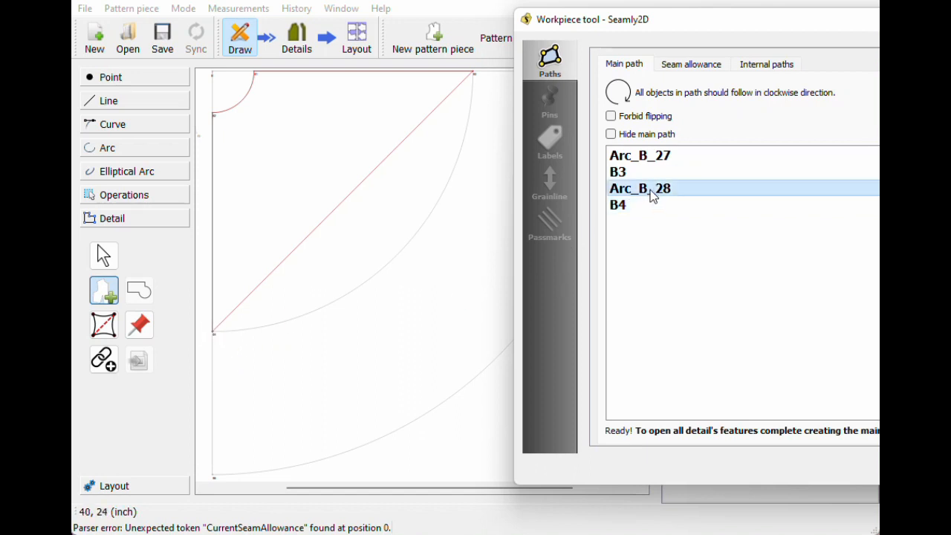
{"action": "right_click", "coordinate": [653, 195]}
{"action": "left_click", "coordinate": [661, 201]}
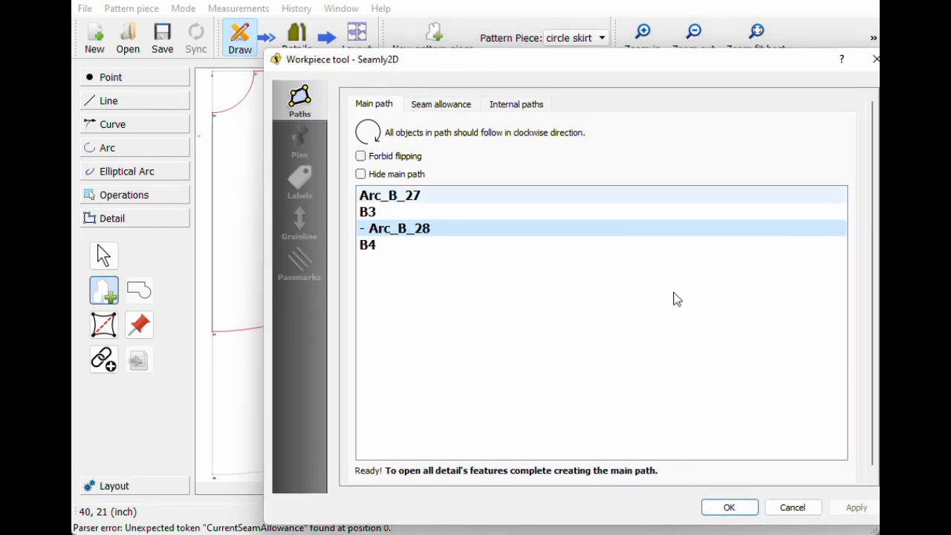
- Confirm the knee-length skirt workpiece and place it in Details mode alongside the waistband detail, with all pieces fitted in view
{"action": "left_click", "coordinate": [717, 510]}
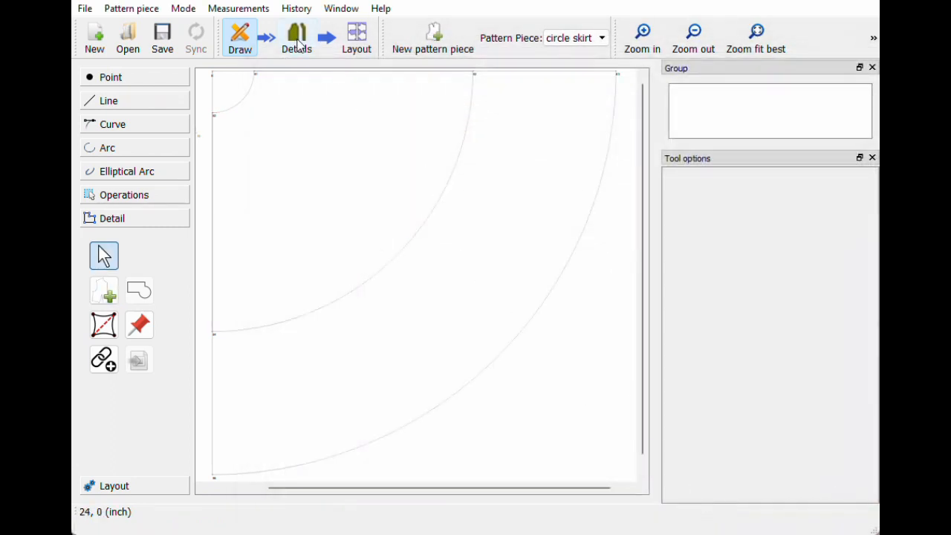
{"action": "left_click", "coordinate": [297, 41]}
{"action": "left_click", "coordinate": [758, 41]}
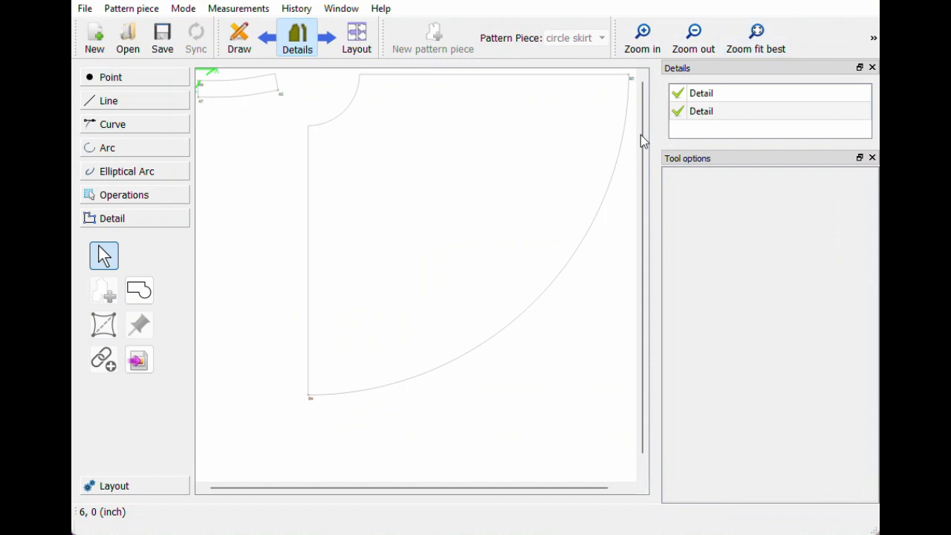
{"action": "left_click_drag", "start_coordinate": [236, 86], "coordinate": [291, 102]}
{"action": "left_click", "coordinate": [428, 211]}
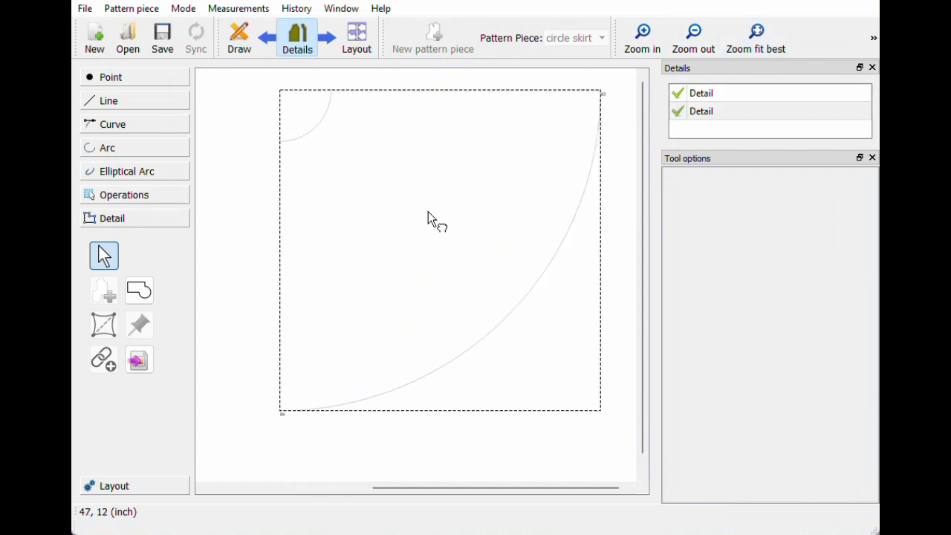
{"action": "left_click", "coordinate": [756, 37]}
- Return to Draw mode, switch to the waistband pattern piece, and inspect the properties of points A5 and A1
{"action": "left_click", "coordinate": [239, 37]}
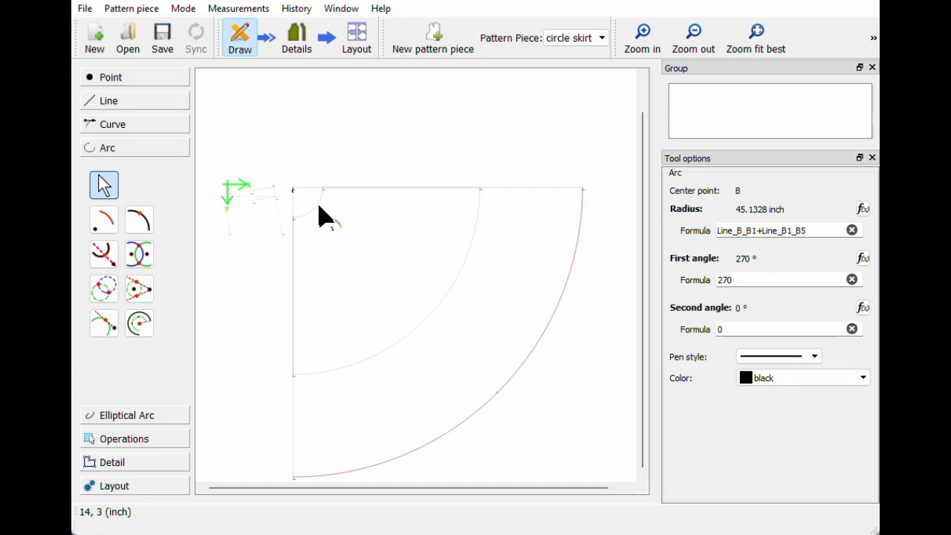
{"action": "mouse_move", "coordinate": [318, 207]}
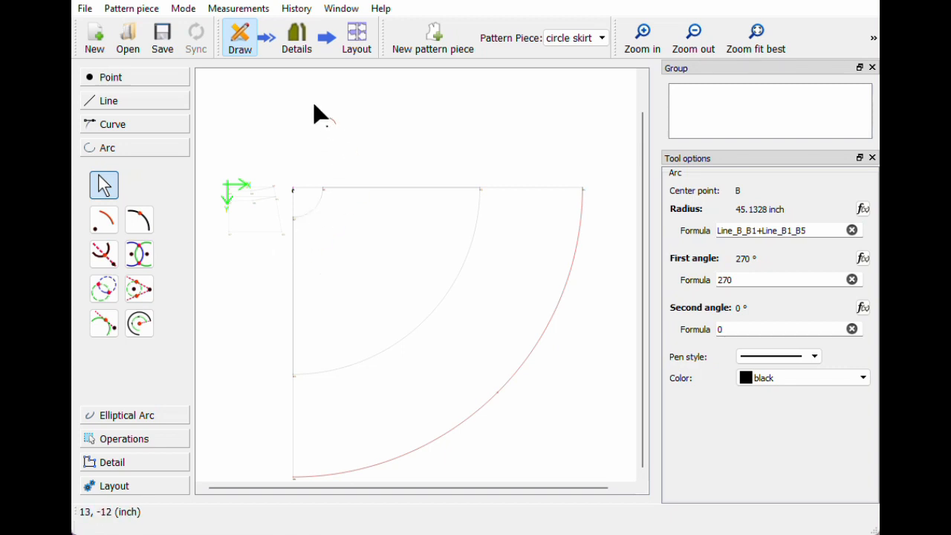
{"action": "left_click", "coordinate": [576, 38]}
{"action": "left_click", "coordinate": [571, 51]}
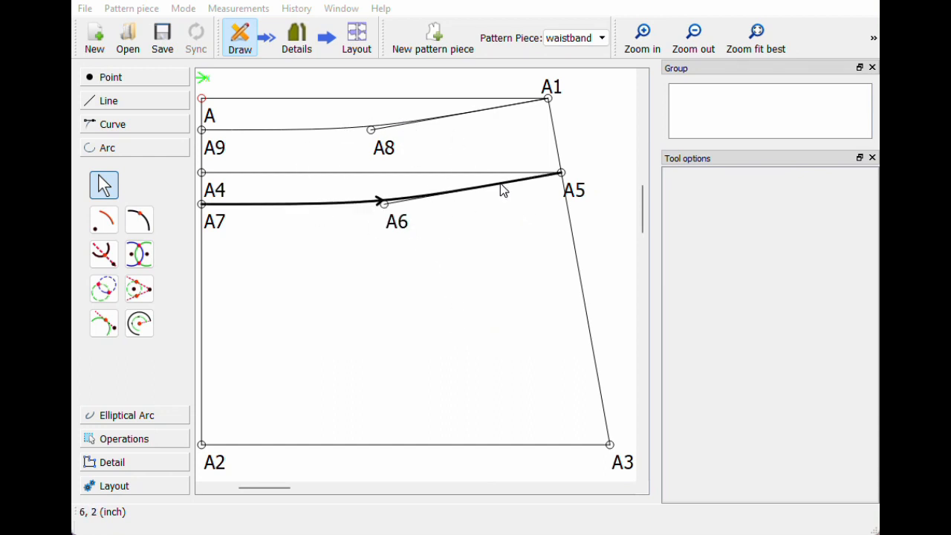
{"action": "left_click", "coordinate": [586, 200]}
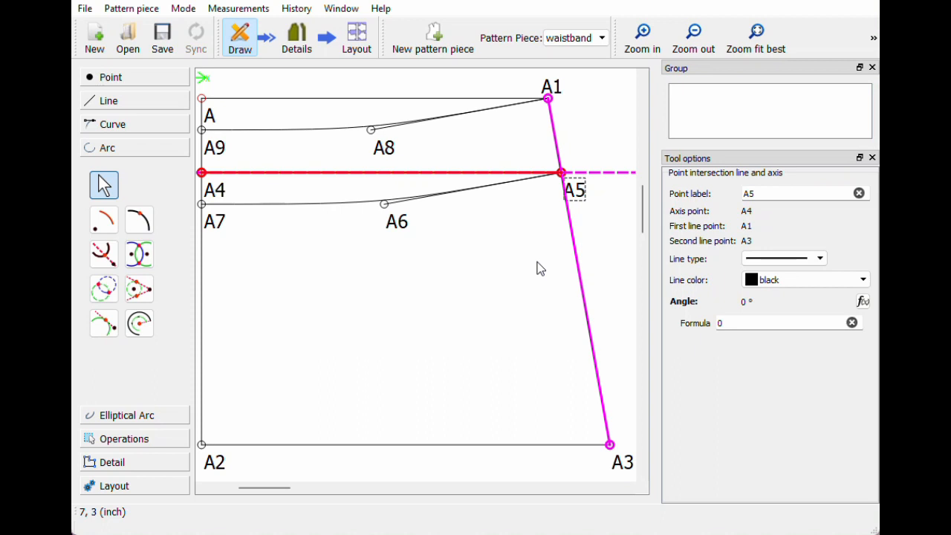
{"action": "left_click", "coordinate": [537, 266]}
{"action": "left_click", "coordinate": [574, 191]}
{"action": "left_click", "coordinate": [558, 89]}
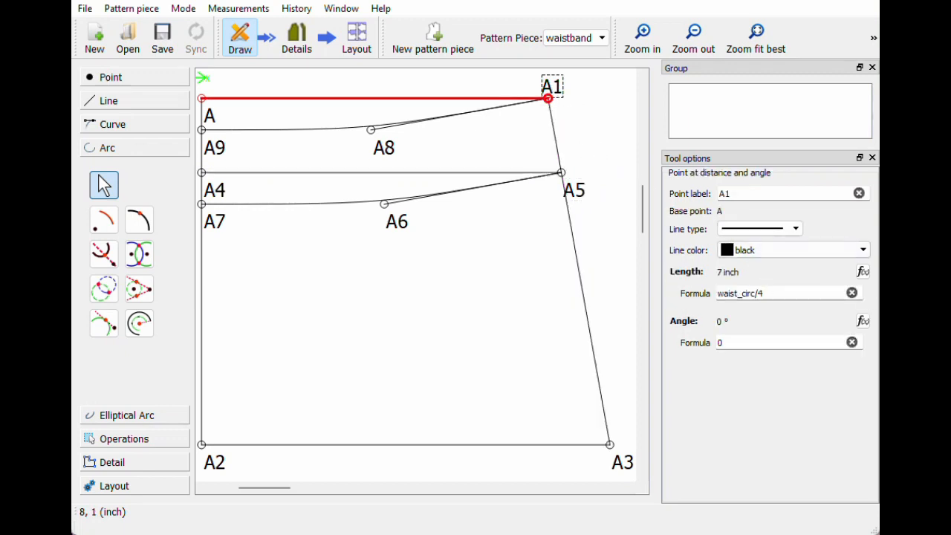
{"action": "left_click", "coordinate": [852, 293]}
{"action": "left_click", "coordinate": [862, 272]}
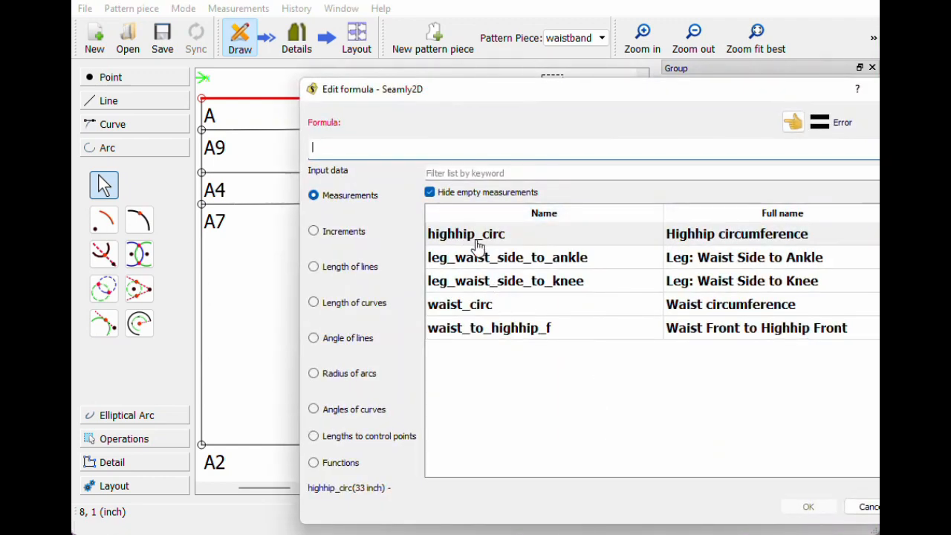
{"action": "left_click_drag", "start_coordinate": [768, 90], "coordinate": [737, 76]}
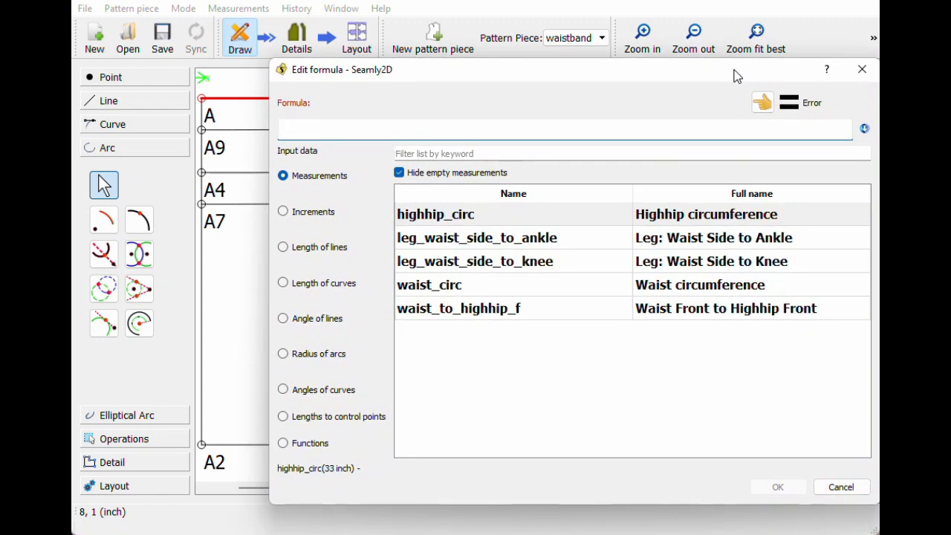
{"action": "left_click", "coordinate": [862, 69]}
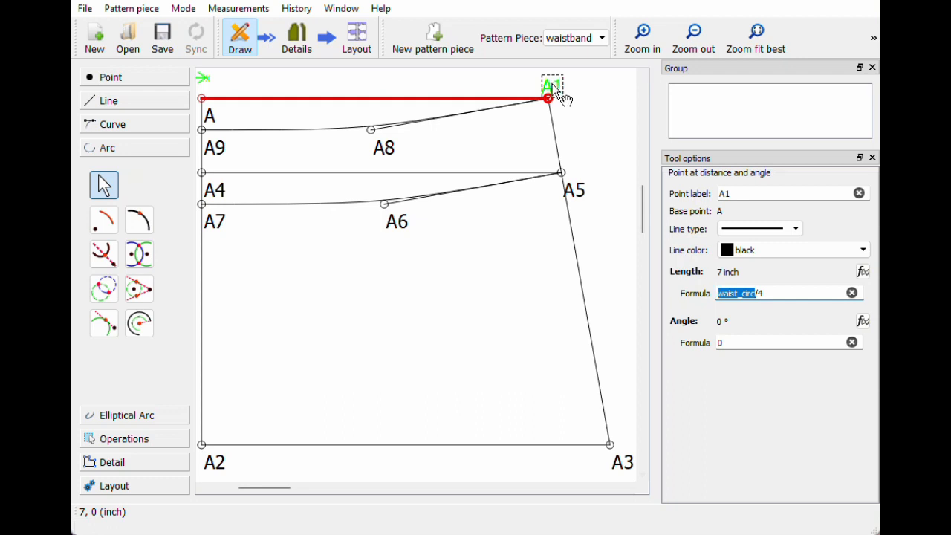
- Compare the length formulas of waistband points A1 and A3
{"action": "left_click", "coordinate": [623, 465]}
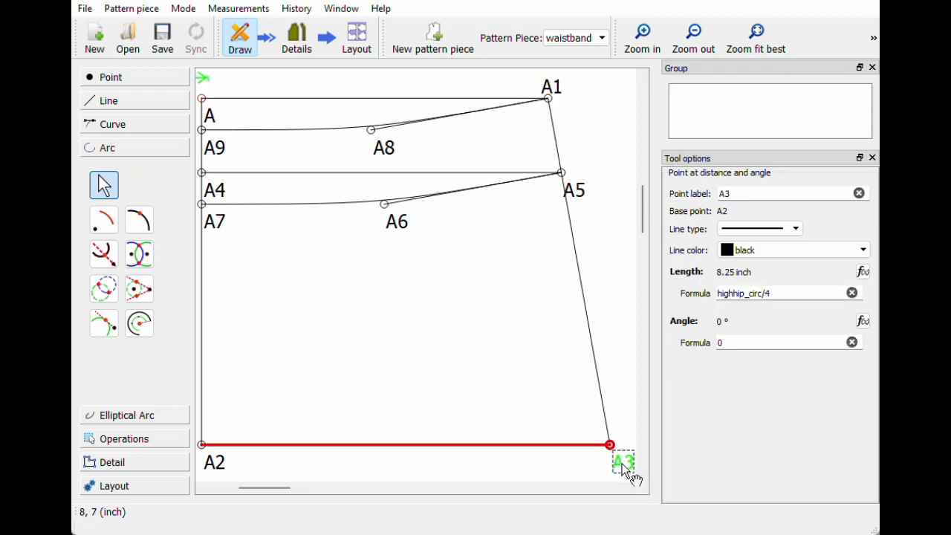
{"action": "left_click", "coordinate": [551, 88]}
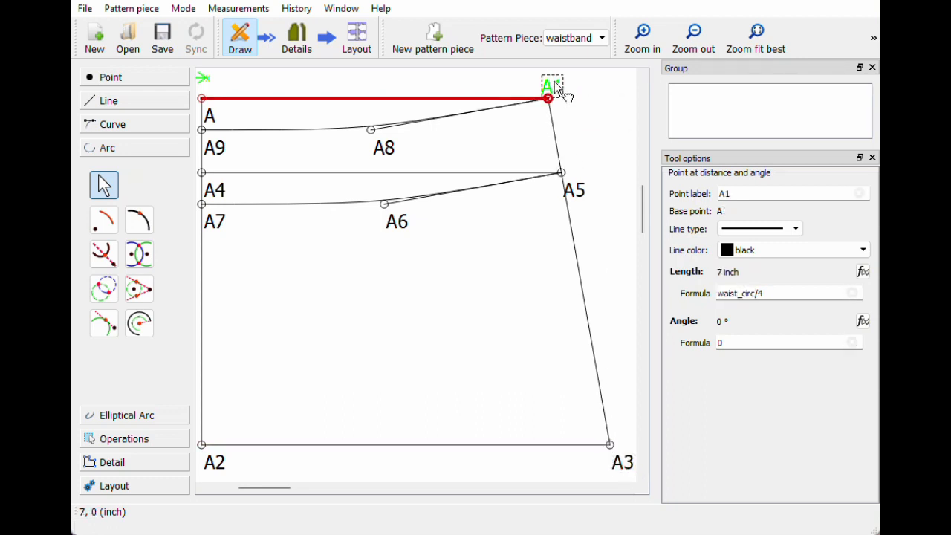
{"action": "left_click", "coordinate": [624, 462]}
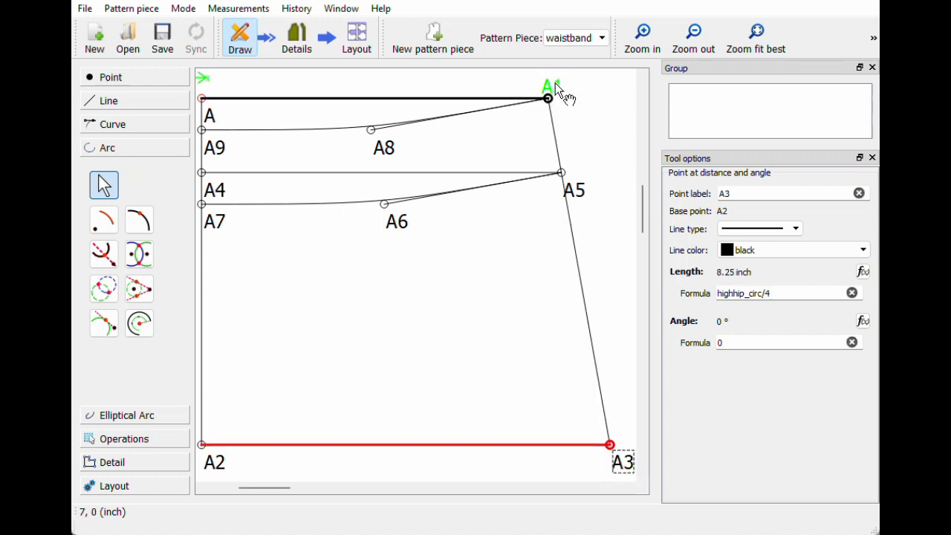
{"action": "left_click", "coordinate": [553, 85]}
{"action": "left_click", "coordinate": [626, 466]}
{"action": "left_click", "coordinate": [556, 81]}
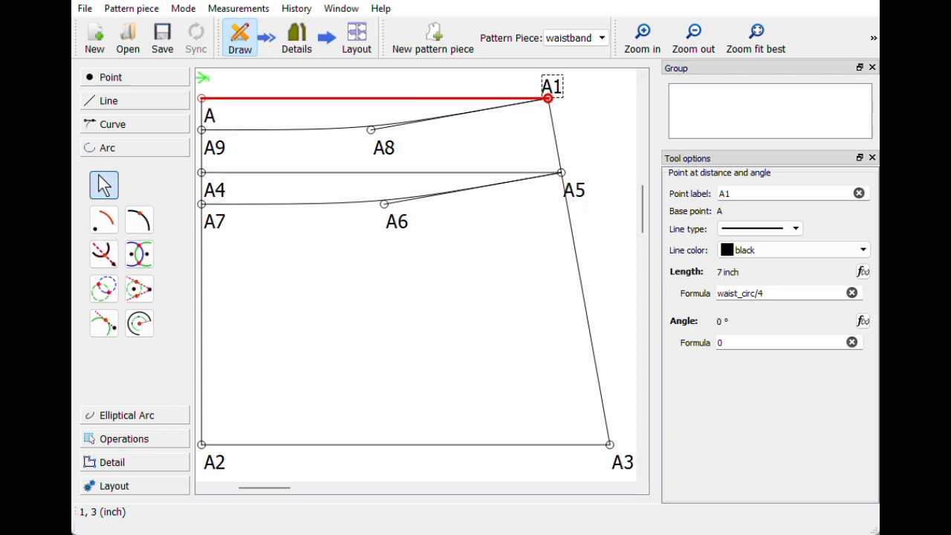
- Go back to Details mode and separate the overlapping details so the waistband sits above the skirt piece
{"action": "key", "text": "ctrl+e"}
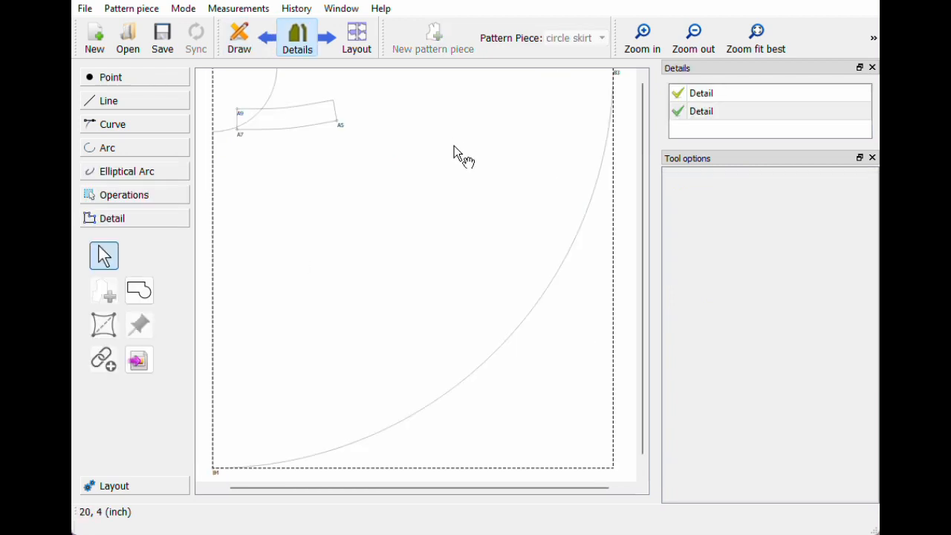
{"action": "left_click", "coordinate": [695, 46]}
{"action": "left_click", "coordinate": [695, 49]}
{"action": "left_click_drag", "start_coordinate": [377, 217], "coordinate": [420, 276]}
{"action": "left_click", "coordinate": [256, 247]}
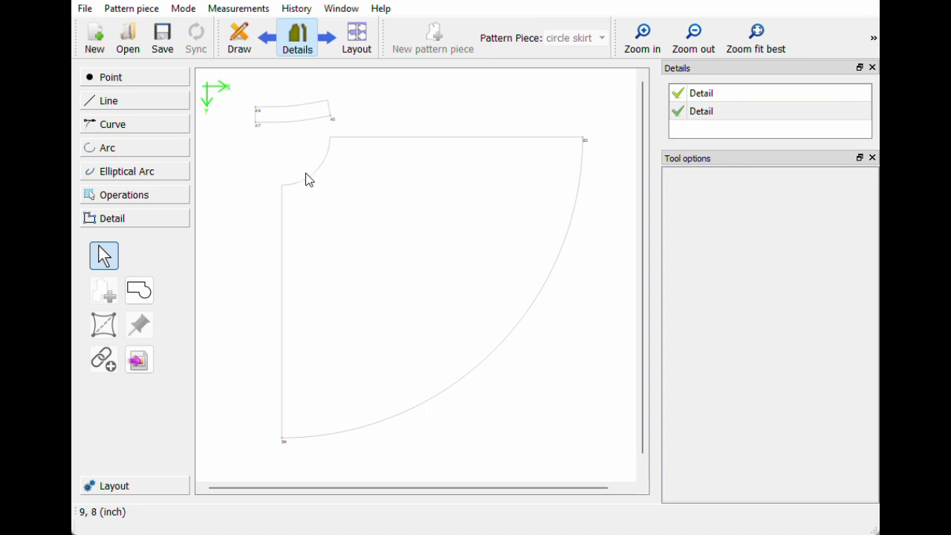
- Reposition the skirt and waistband details so the waistband lies just above the skirt's waist curve without overlapping it
{"action": "left_click_drag", "start_coordinate": [357, 242], "coordinate": [344, 226]}
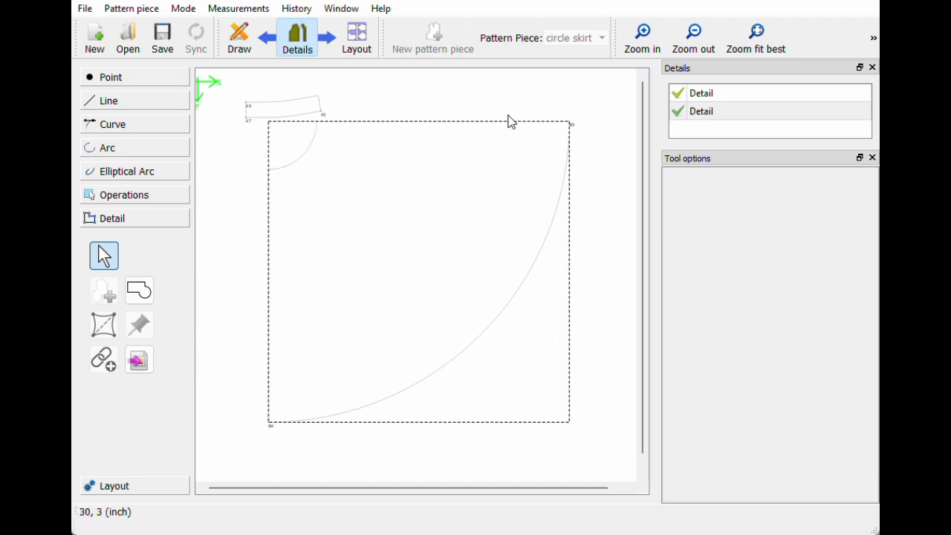
{"action": "mouse_move", "coordinate": [260, 107]}
{"action": "left_mouse_down"}
{"action": "mouse_move", "coordinate": [300, 112]}
{"action": "mouse_move", "coordinate": [272, 104]}
{"action": "mouse_move", "coordinate": [270, 113]}
{"action": "left_mouse_up"}
{"action": "left_click_drag", "start_coordinate": [363, 234], "coordinate": [349, 210]}
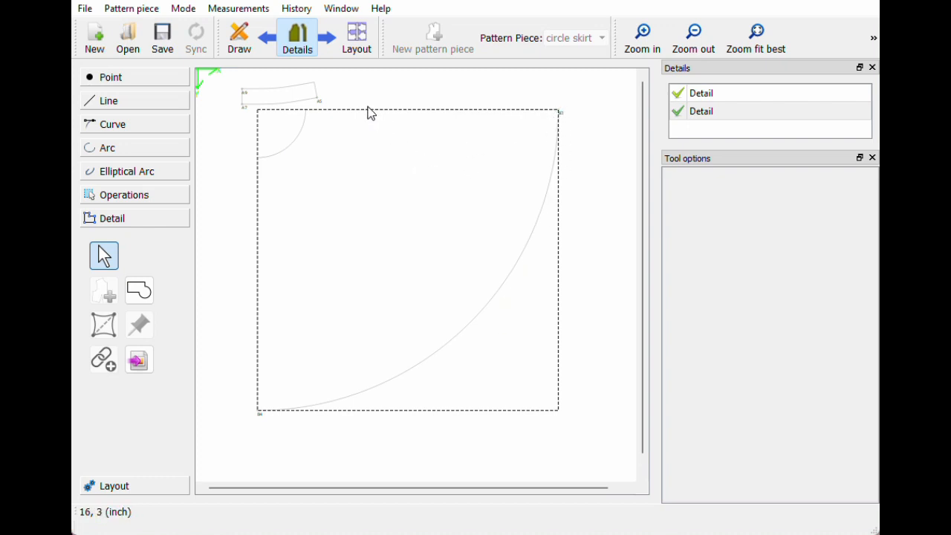
{"action": "left_click_drag", "start_coordinate": [378, 123], "coordinate": [380, 127]}
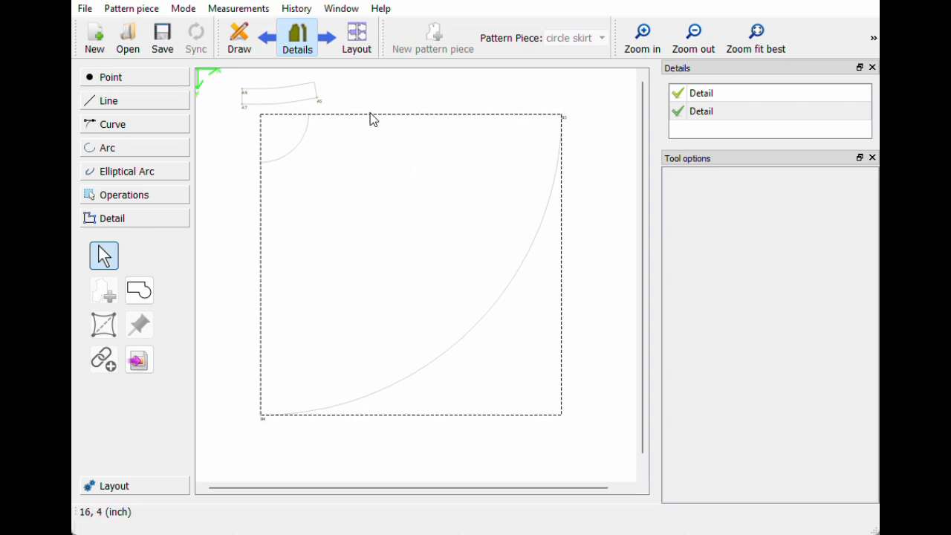
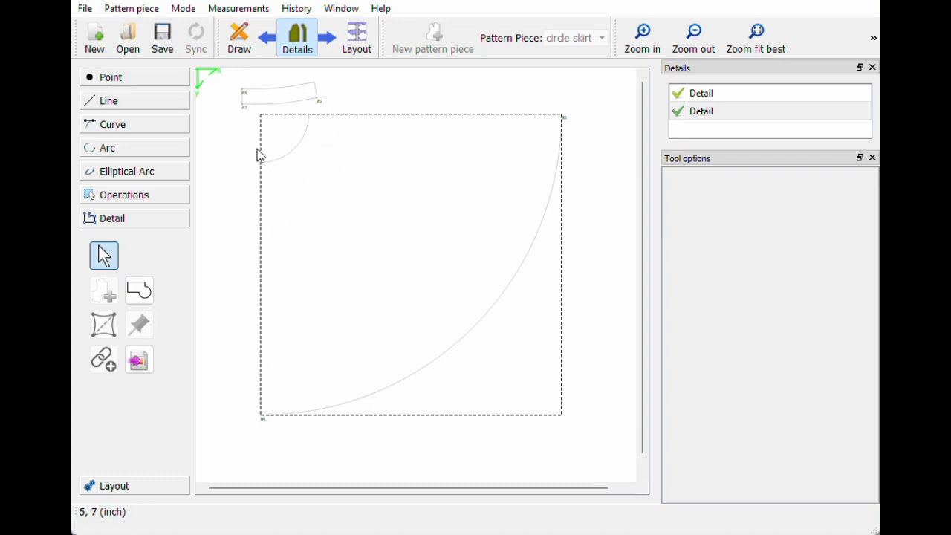
{"action": "scroll", "coordinate": [440, 297], "scroll_direction": "up", "scroll_amount": 2, "text": "ctrl"}
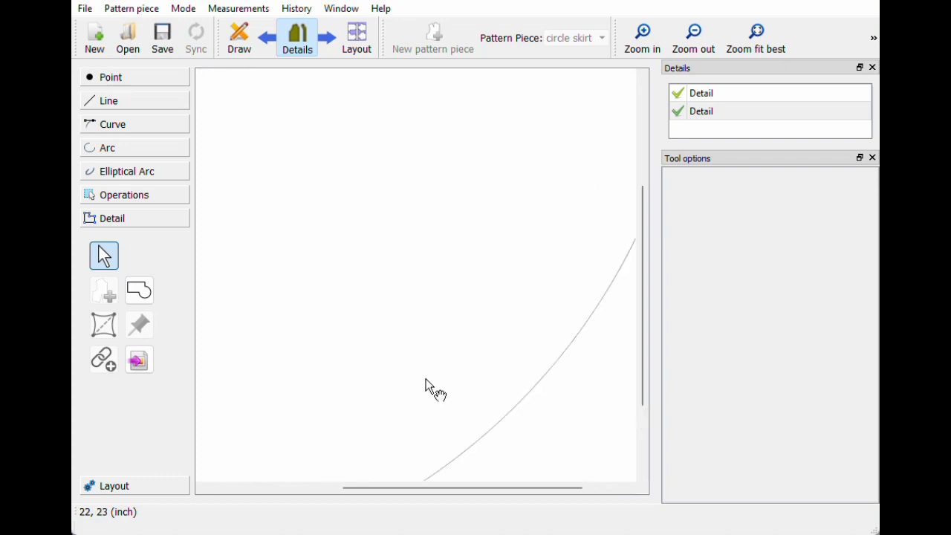
{"action": "left_click_drag", "start_coordinate": [414, 489], "coordinate": [281, 489]}
{"action": "scroll", "coordinate": [414, 316], "scroll_direction": "up", "scroll_amount": 5}
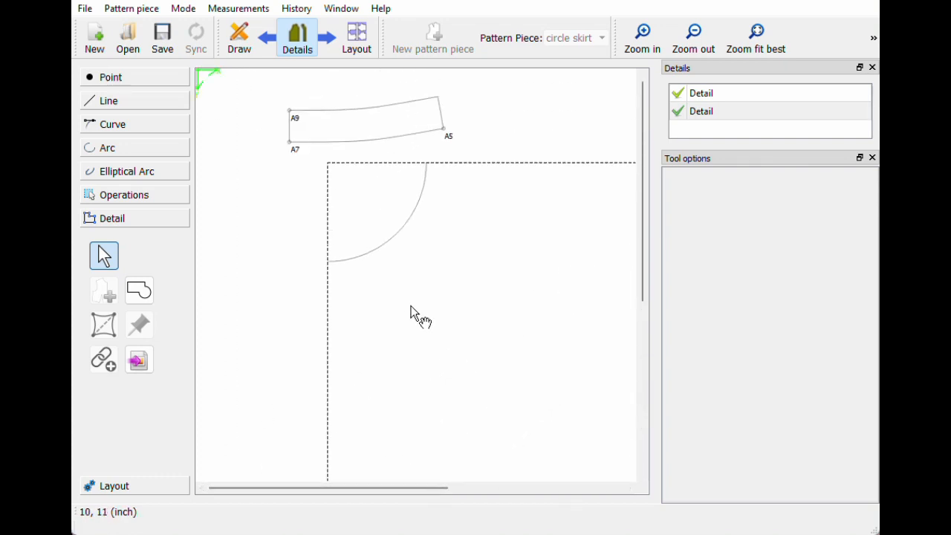
{"action": "mouse_move", "coordinate": [327, 121]}
{"action": "left_mouse_down"}
{"action": "mouse_move", "coordinate": [438, 121]}
{"action": "mouse_move", "coordinate": [340, 116]}
{"action": "mouse_move", "coordinate": [292, 153]}
{"action": "mouse_move", "coordinate": [304, 149]}
{"action": "mouse_move", "coordinate": [303, 136]}
{"action": "mouse_move", "coordinate": [333, 132]}
{"action": "left_mouse_up"}
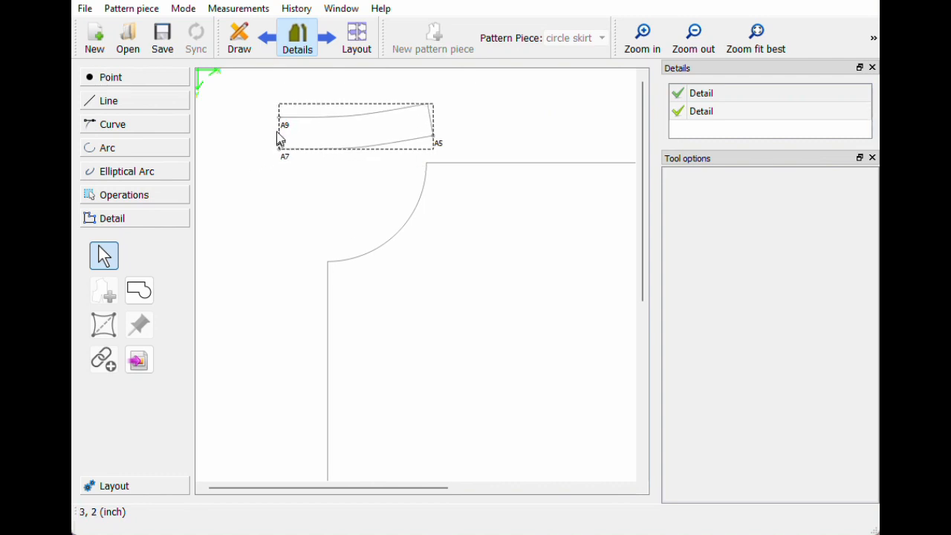
- Start a second waistband workpiece in Draw mode, selecting the upper curve, A5, the lower curve and A7 as its main path
{"action": "left_click", "coordinate": [244, 47]}
{"action": "left_click", "coordinate": [578, 39]}
{"action": "left_click", "coordinate": [578, 45]}
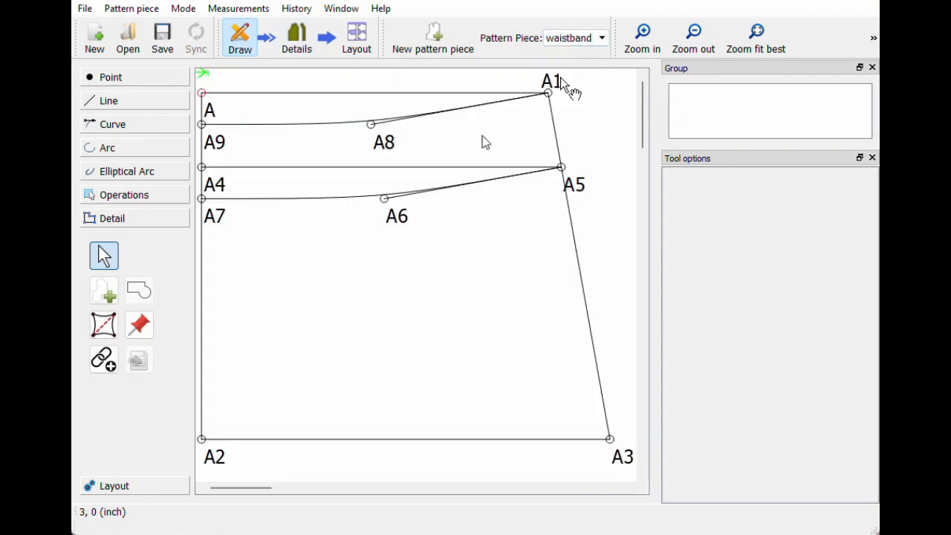
{"action": "left_click", "coordinate": [105, 292]}
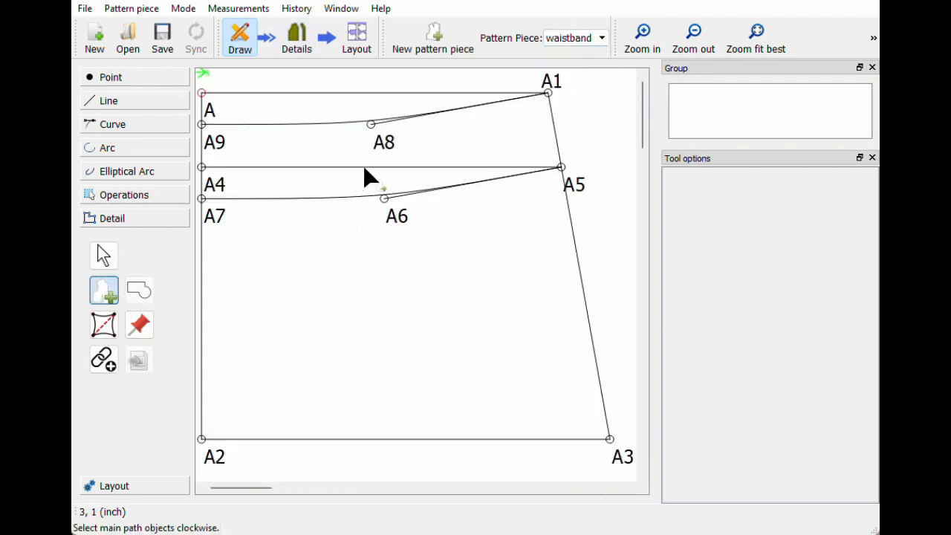
{"action": "left_click", "coordinate": [317, 124]}
{"action": "left_click", "coordinate": [561, 167]}
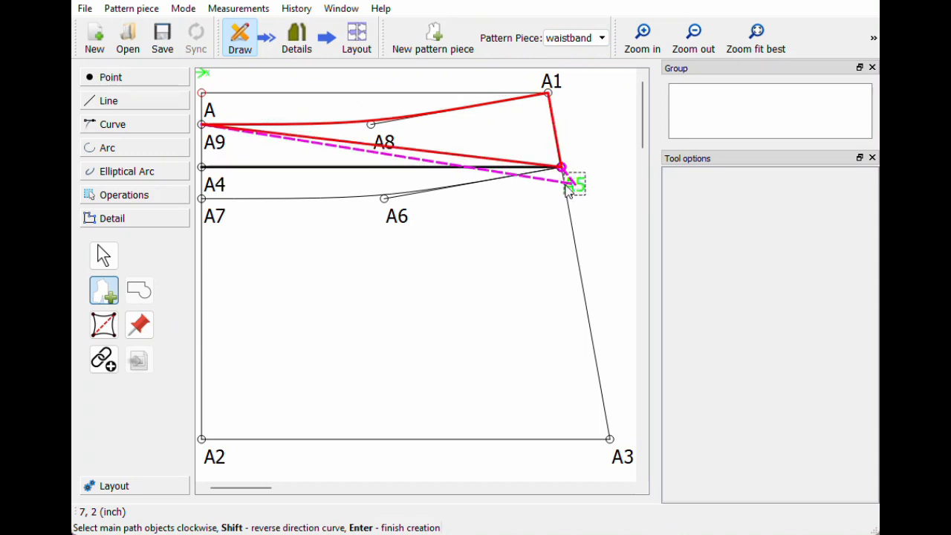
{"action": "left_click", "coordinate": [203, 199]}
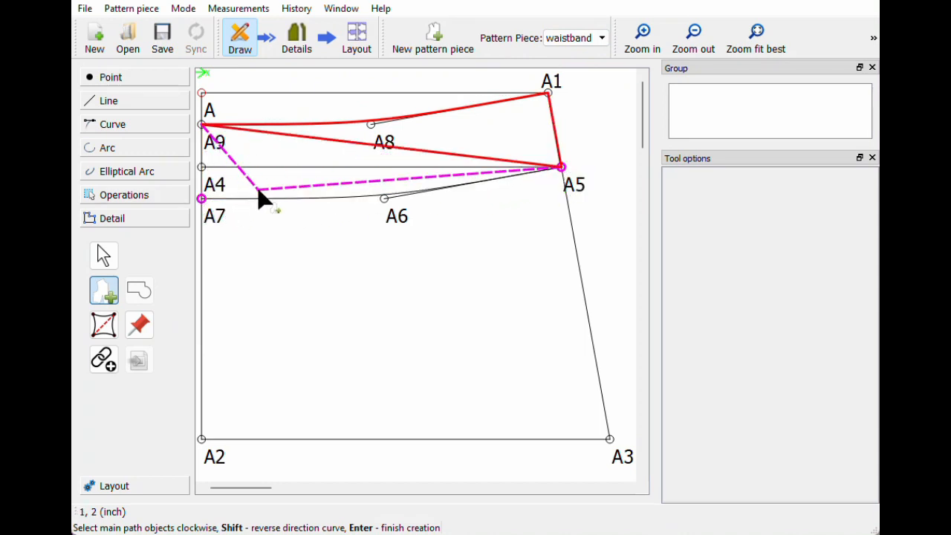
{"action": "key", "text": "Return"}
- Delete the duplicate Spl_A7_A5 entry at the end of the waistband's main path list
{"action": "right_click", "coordinate": [407, 201]}
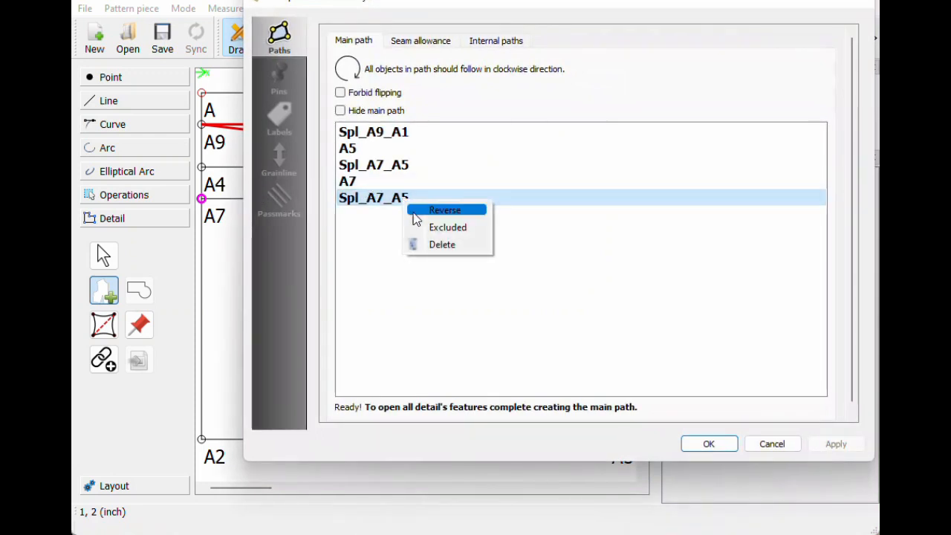
{"action": "left_click", "coordinate": [425, 248]}
{"action": "left_click_drag", "start_coordinate": [386, 4], "coordinate": [571, 21]}
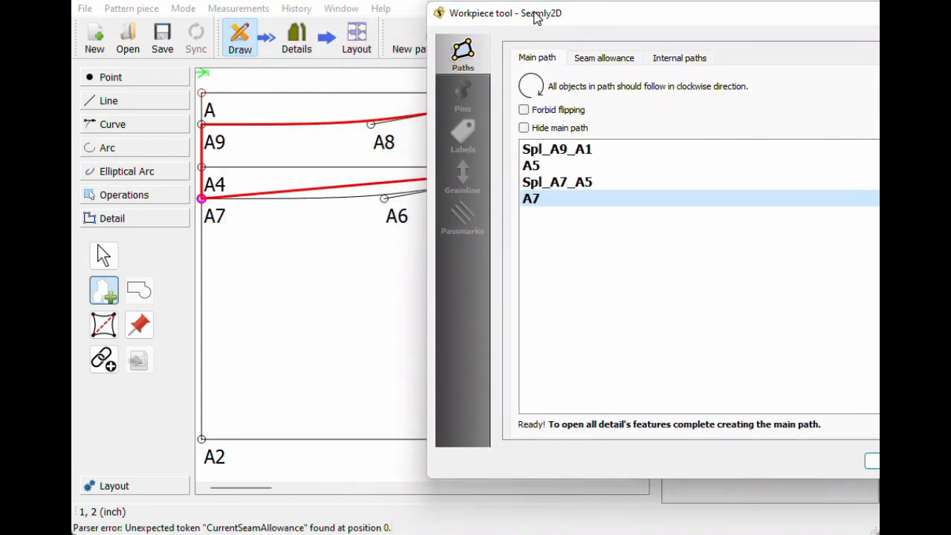
- Reverse Spl_A7_A5 in the main path so the lower edge follows the curve, and create the waistband detail
{"action": "left_click", "coordinate": [567, 182]}
{"action": "right_click", "coordinate": [570, 183]}
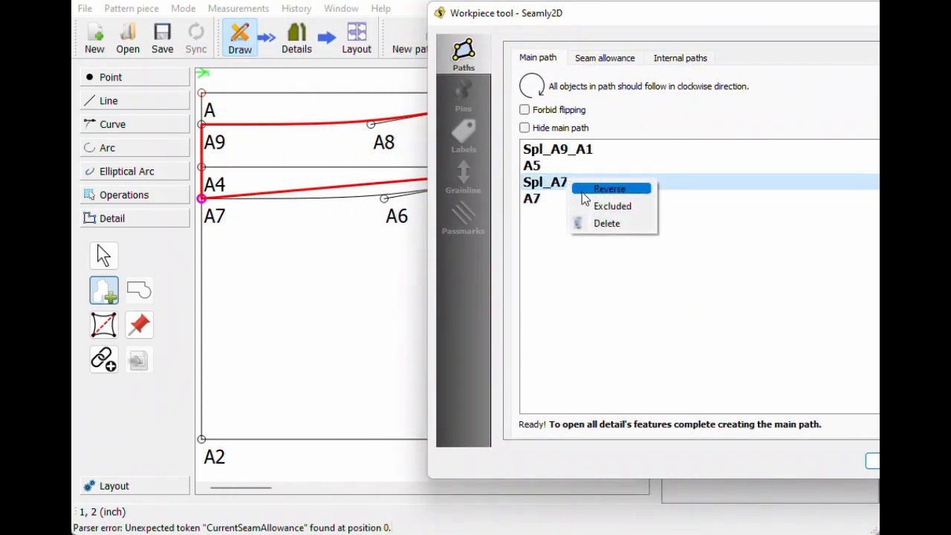
{"action": "left_click", "coordinate": [587, 190]}
{"action": "left_click", "coordinate": [874, 461]}
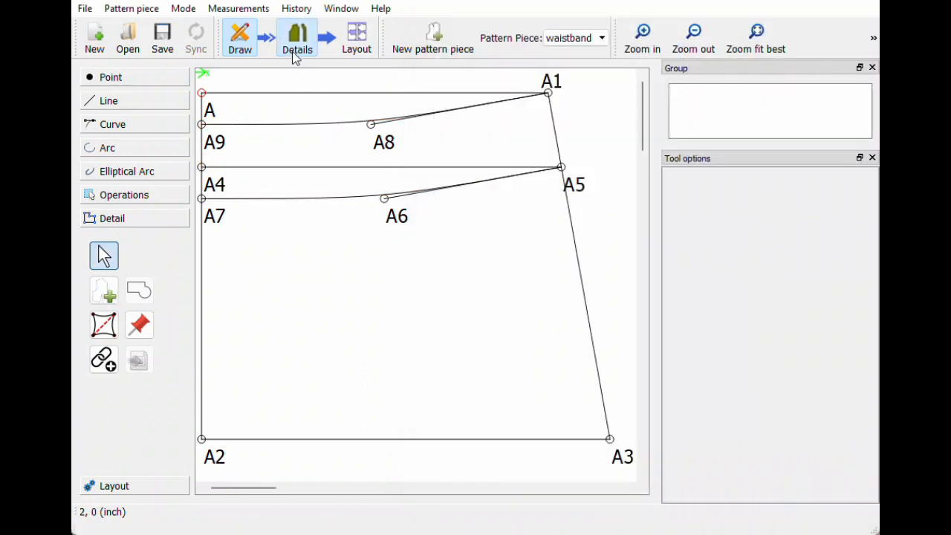
- Arrange the two waistband details one above the other beside the skirt's waist curve in Details mode
{"action": "left_click", "coordinate": [293, 49]}
{"action": "left_click_drag", "start_coordinate": [340, 144], "coordinate": [276, 196]}
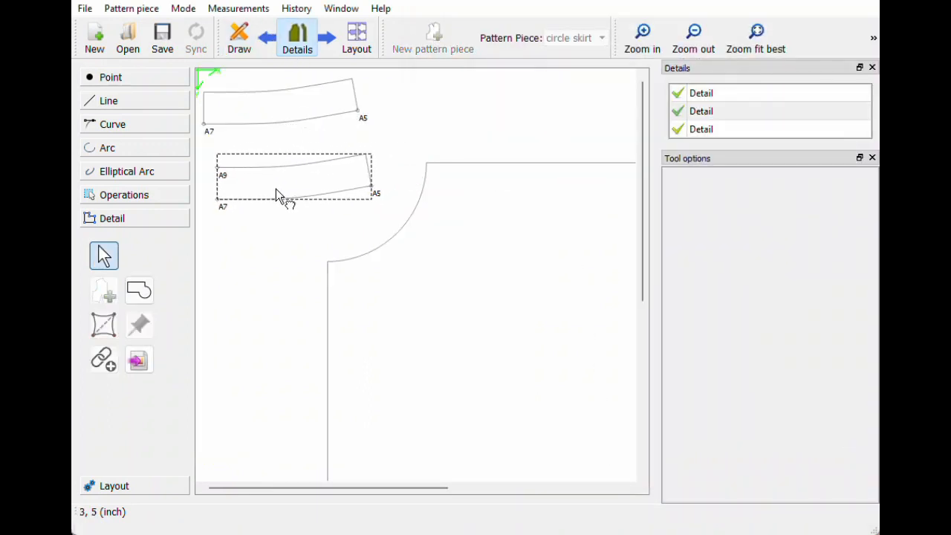
{"action": "left_click_drag", "start_coordinate": [274, 111], "coordinate": [293, 123]}
{"action": "left_click", "coordinate": [305, 173]}
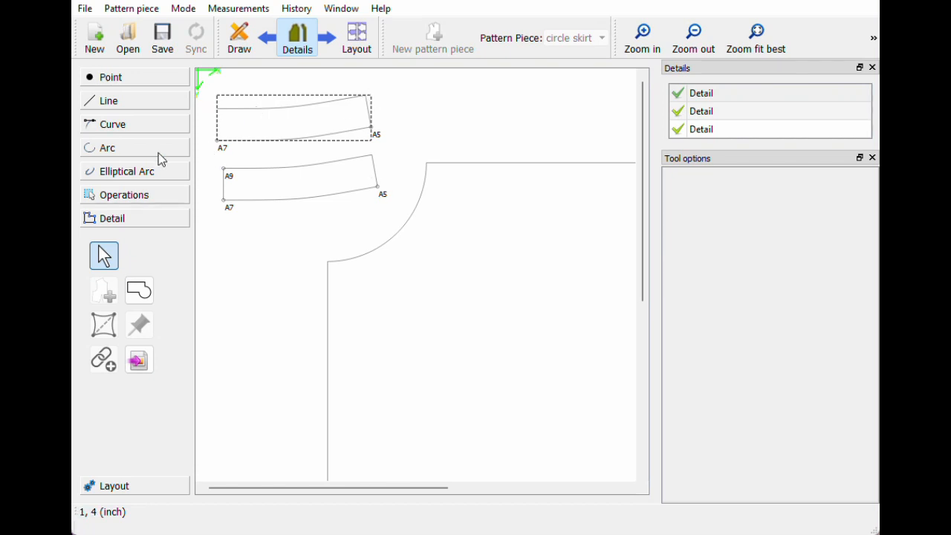
{"action": "left_click_drag", "start_coordinate": [277, 176], "coordinate": [274, 178]}
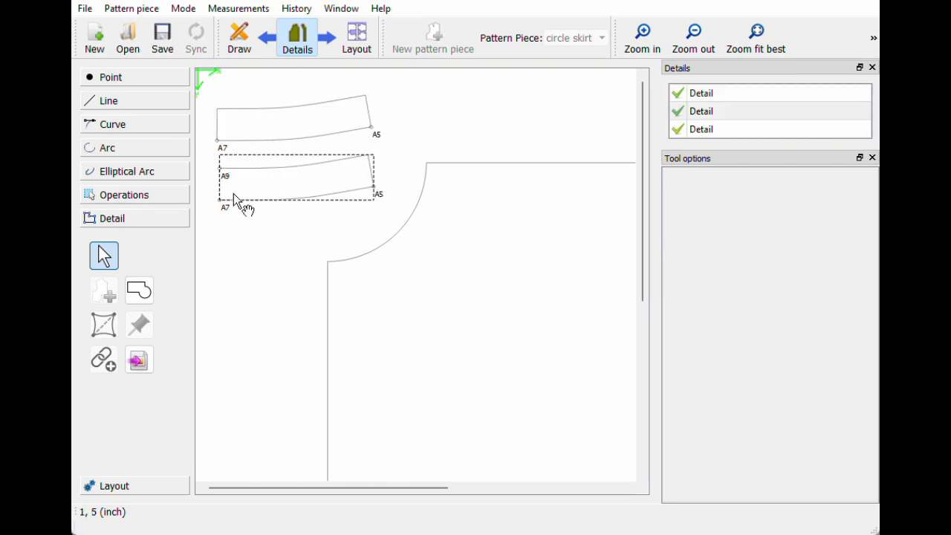